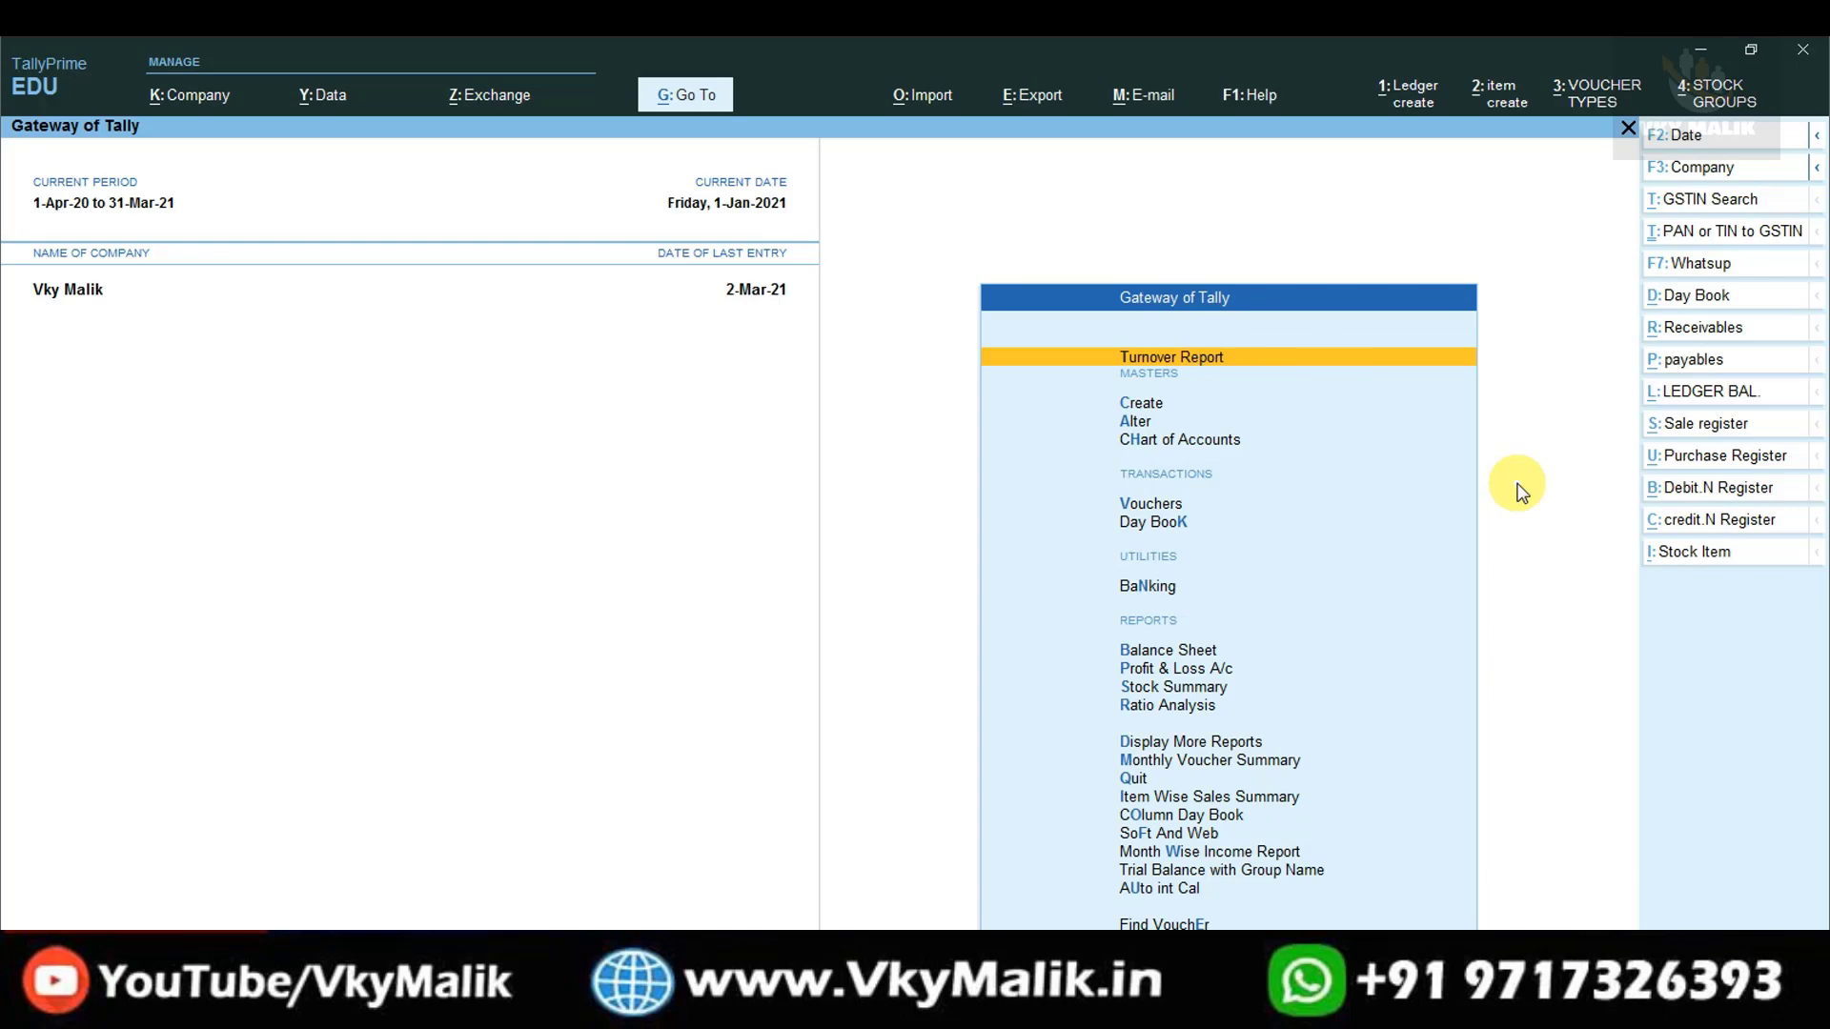
# - Examine the header area of the Sales and Purchase voucher creation screens and return to the Gateway of Tally
pyautogui.press('Down')
pyautogui.press('Down')
pyautogui.press('Down')
pyautogui.press('Down')
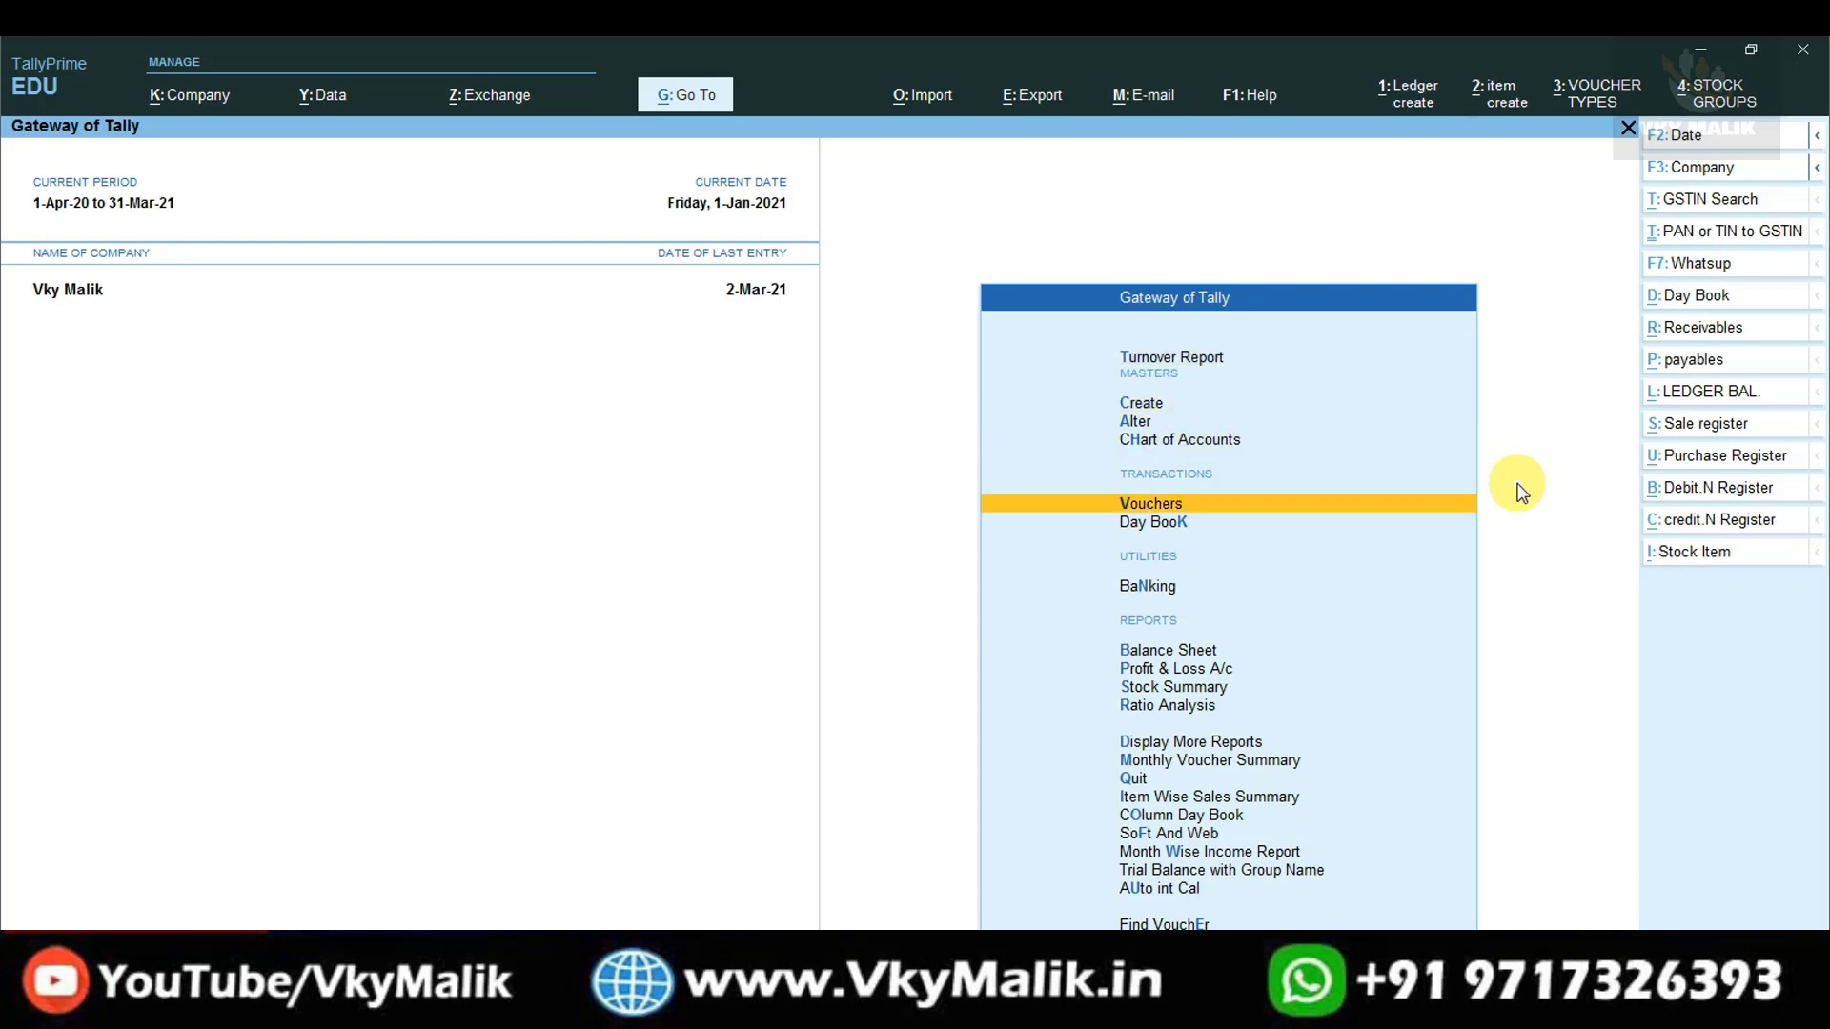
pyautogui.press('Return')
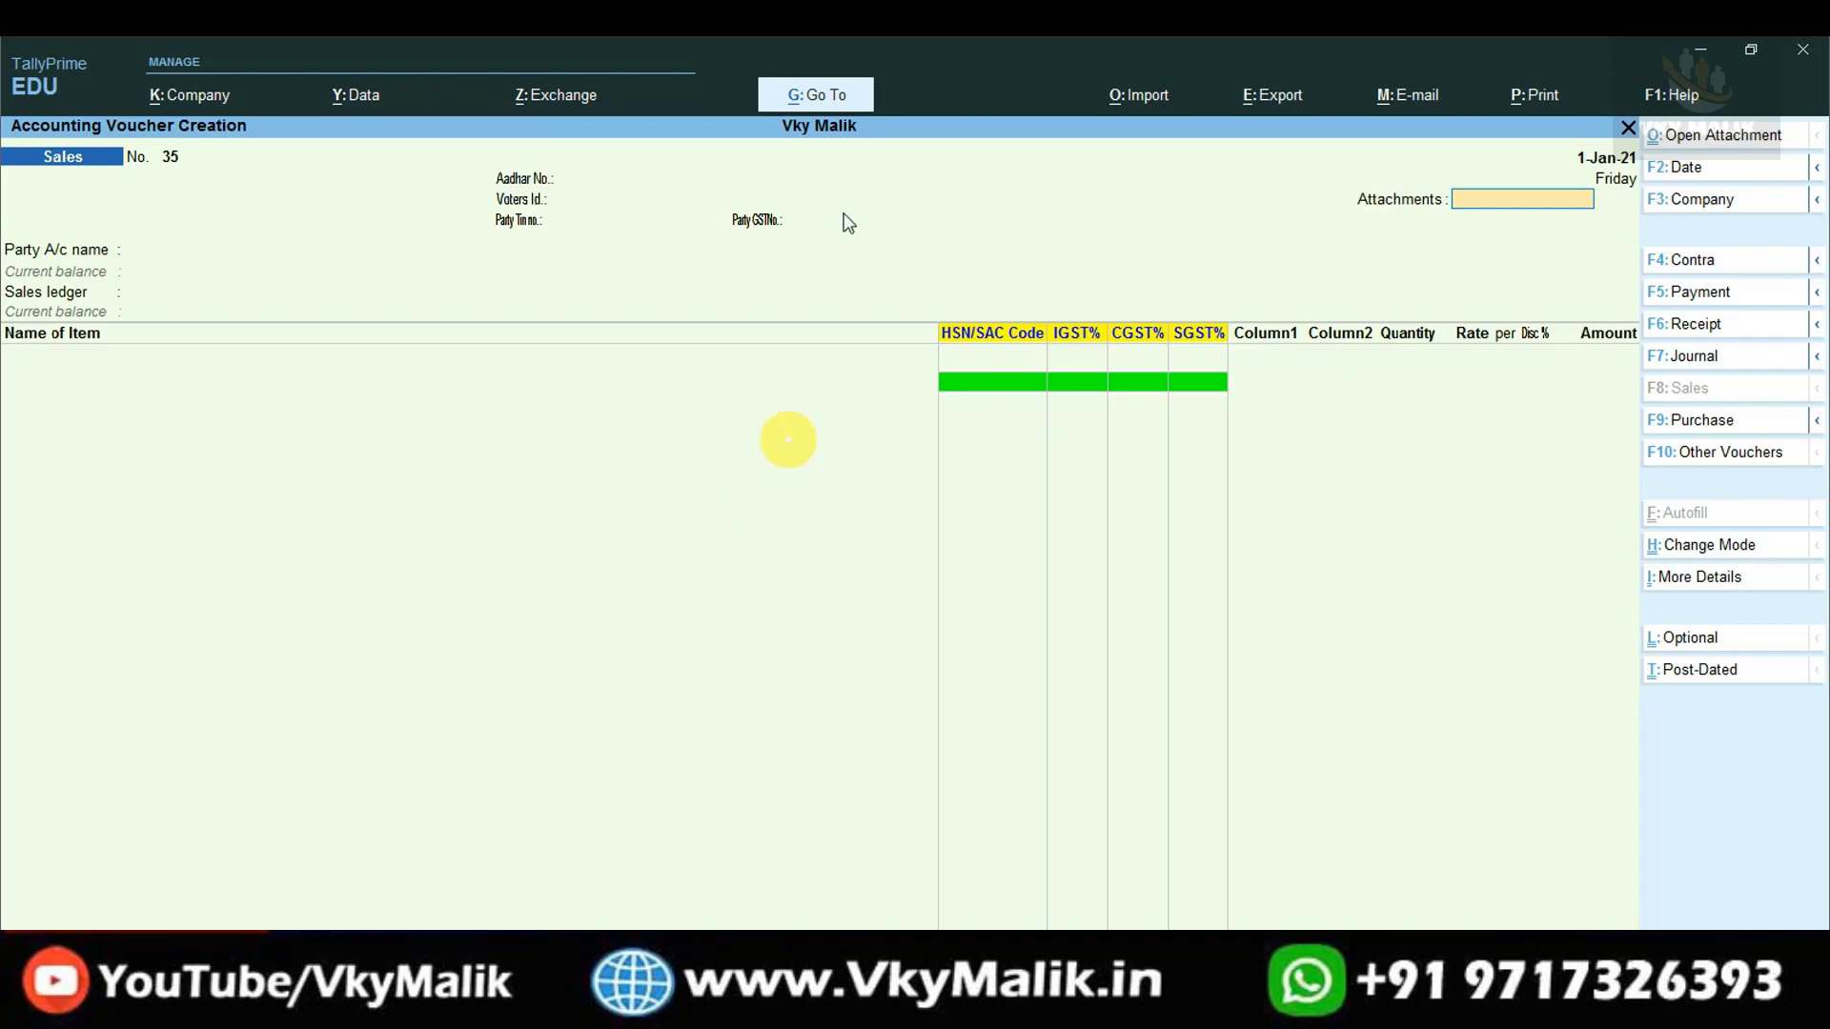
pyautogui.click(1685, 419)
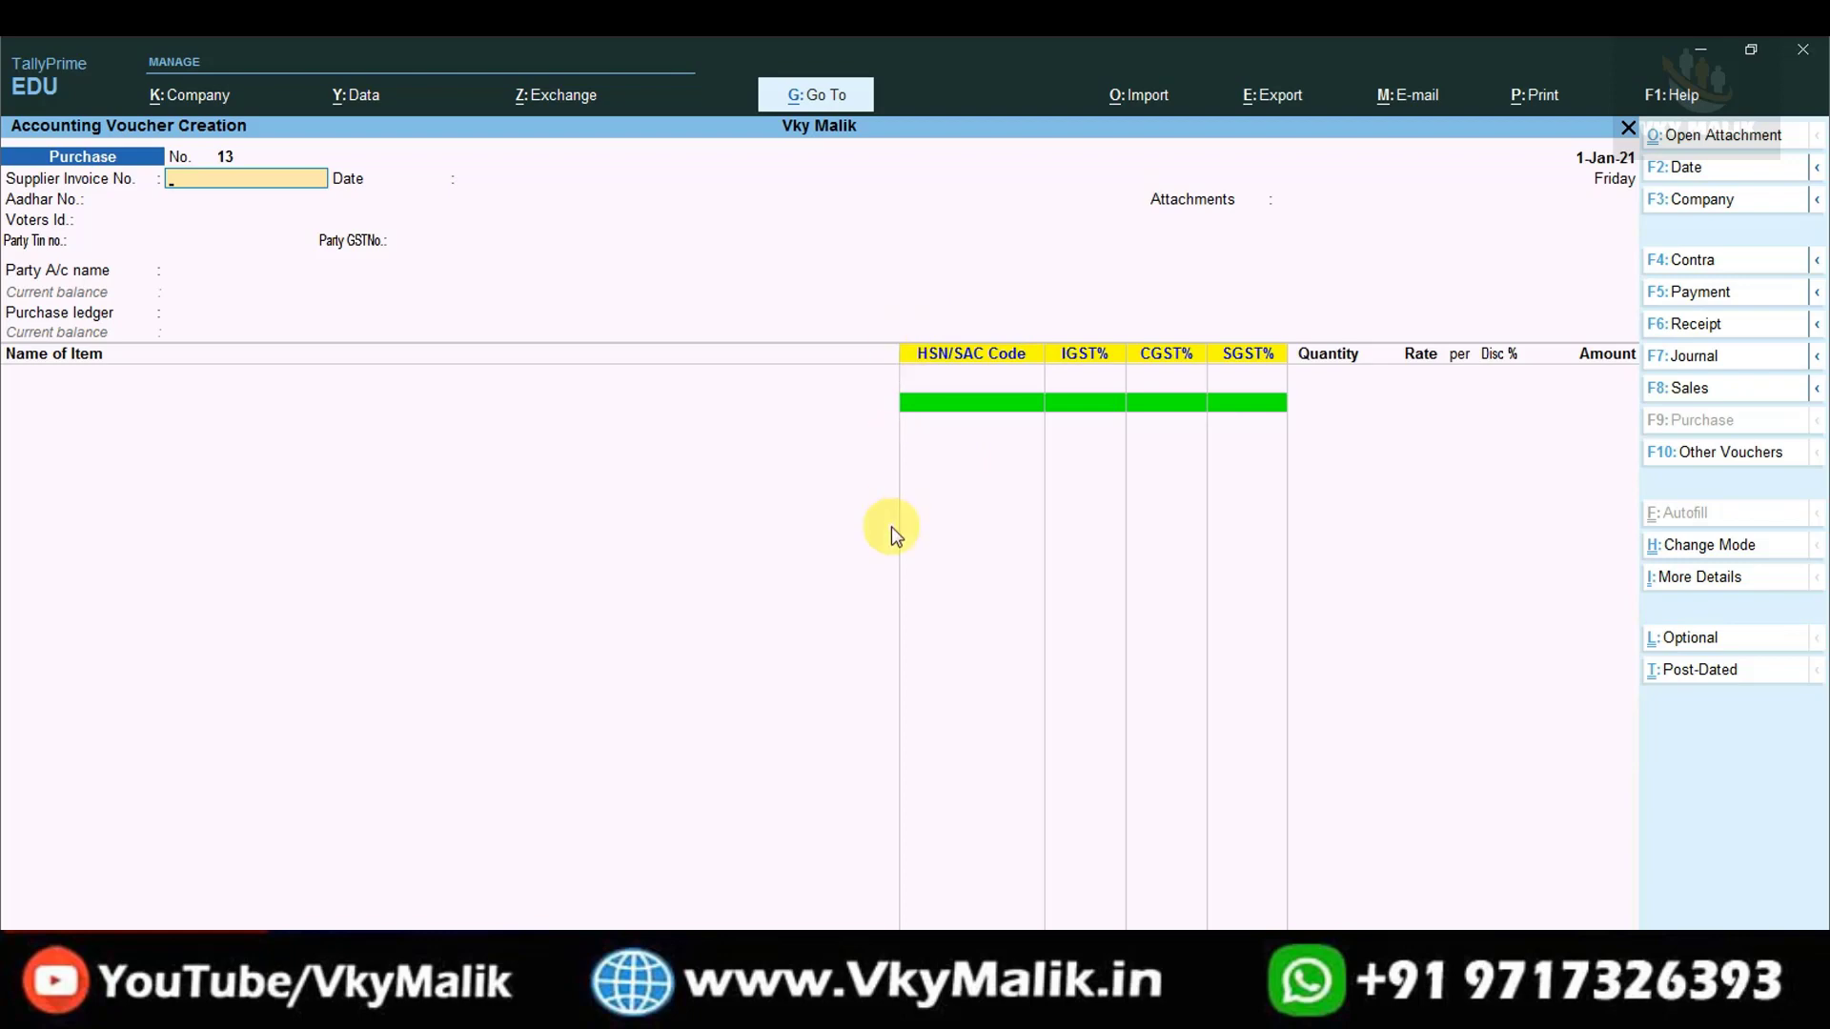
pyautogui.press('Escape')
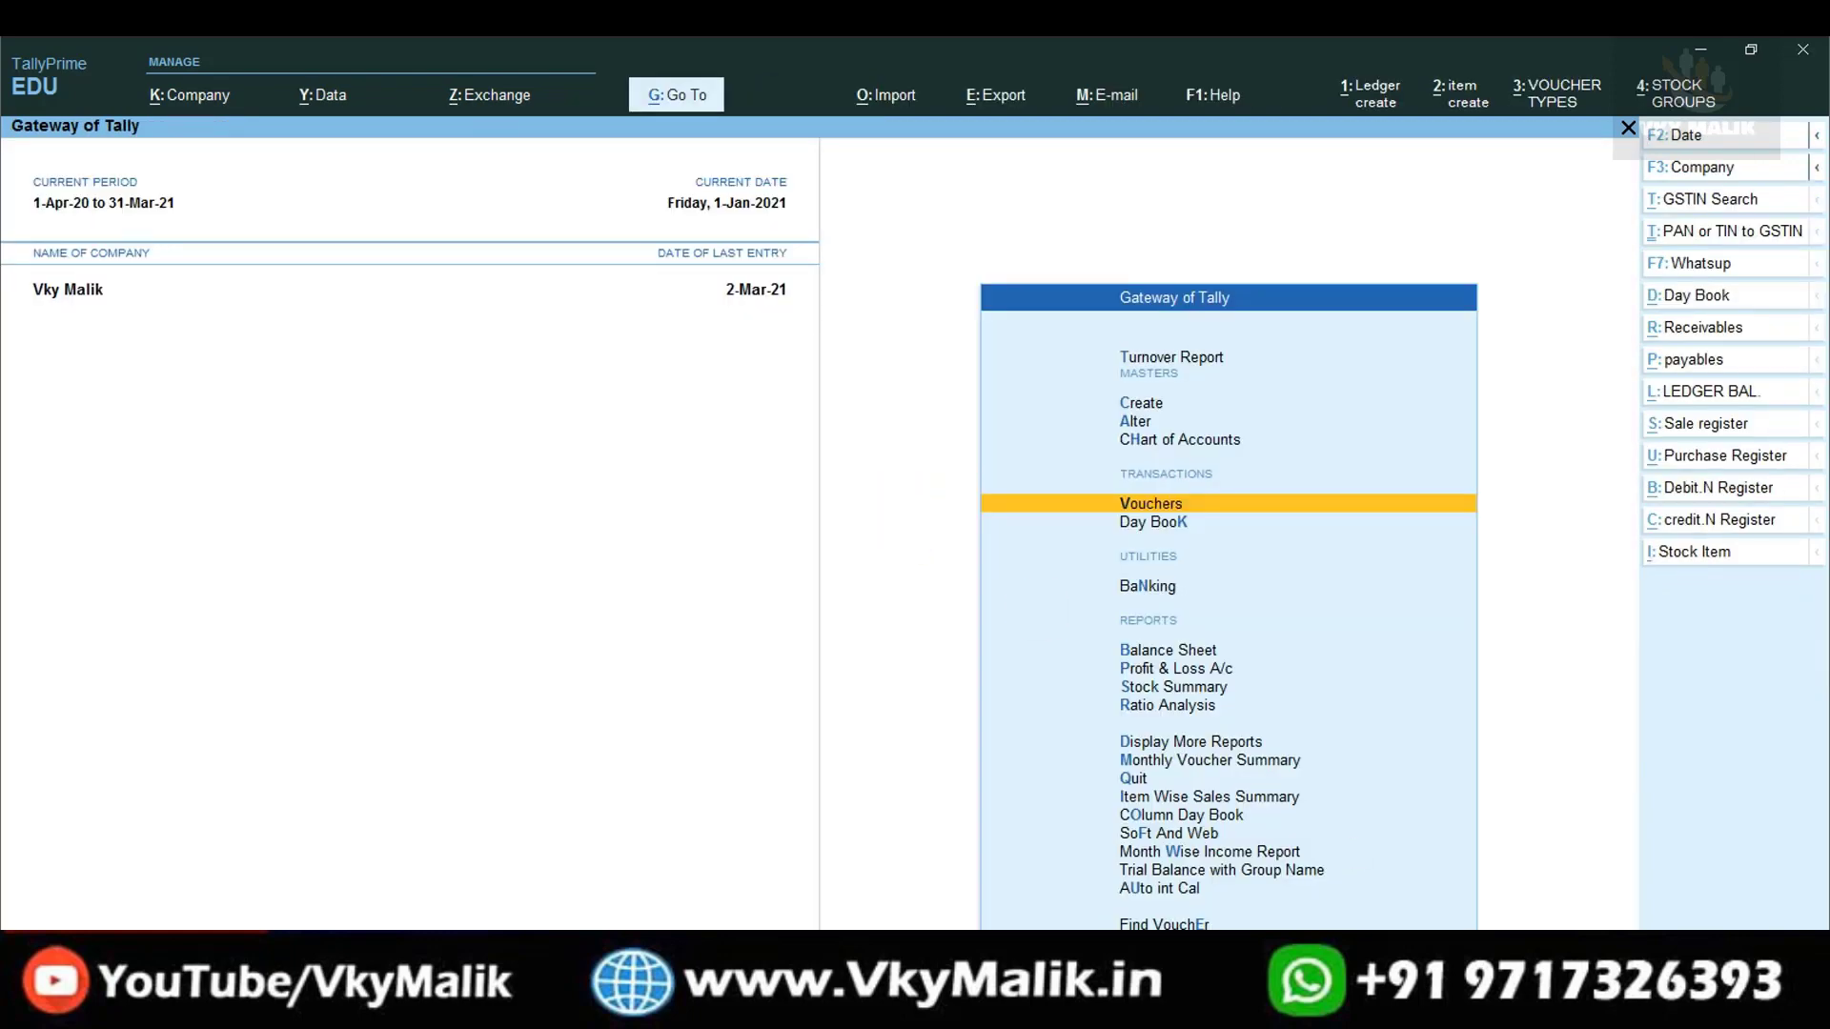
# - Switch to the desktop and copy the full object path of the "Today's Total Sale & Purchase TDL File" from its security properties
pyautogui.hotkey('ctrl', 'q')
pyautogui.click(1771, 202)
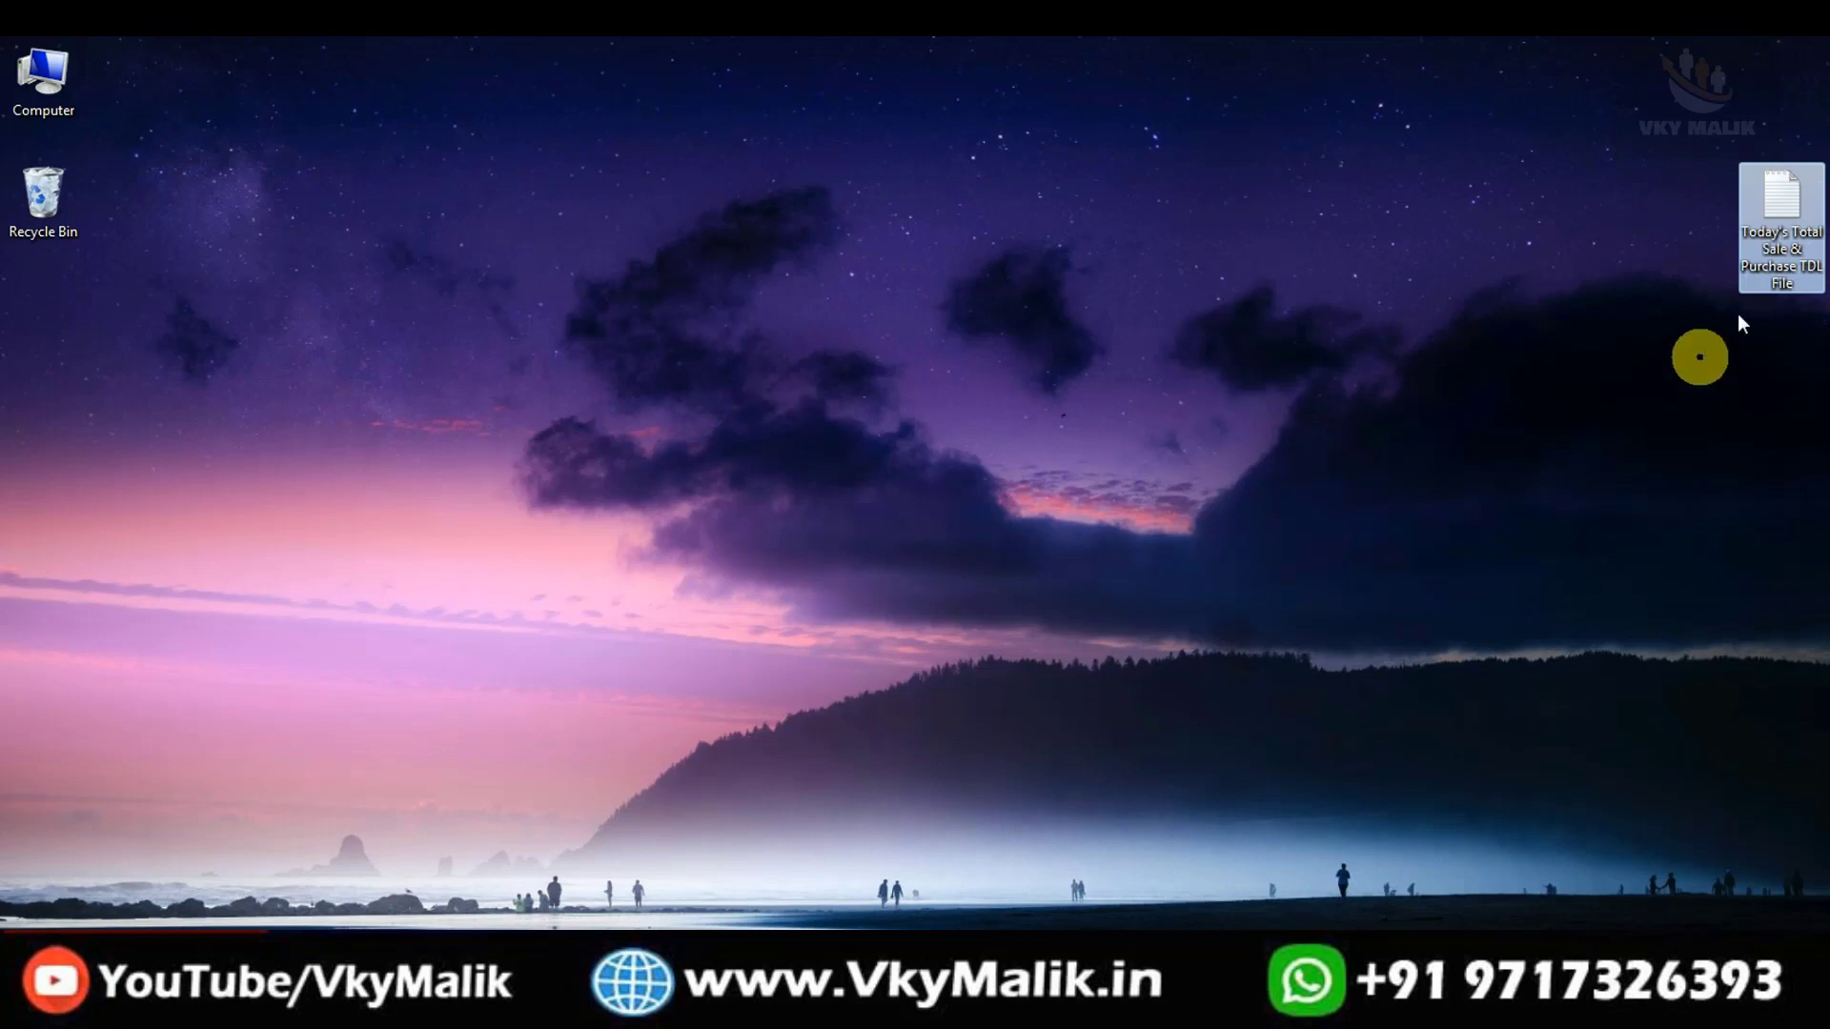
pyautogui.rightClick(1780, 212)
pyautogui.click(1384, 727)
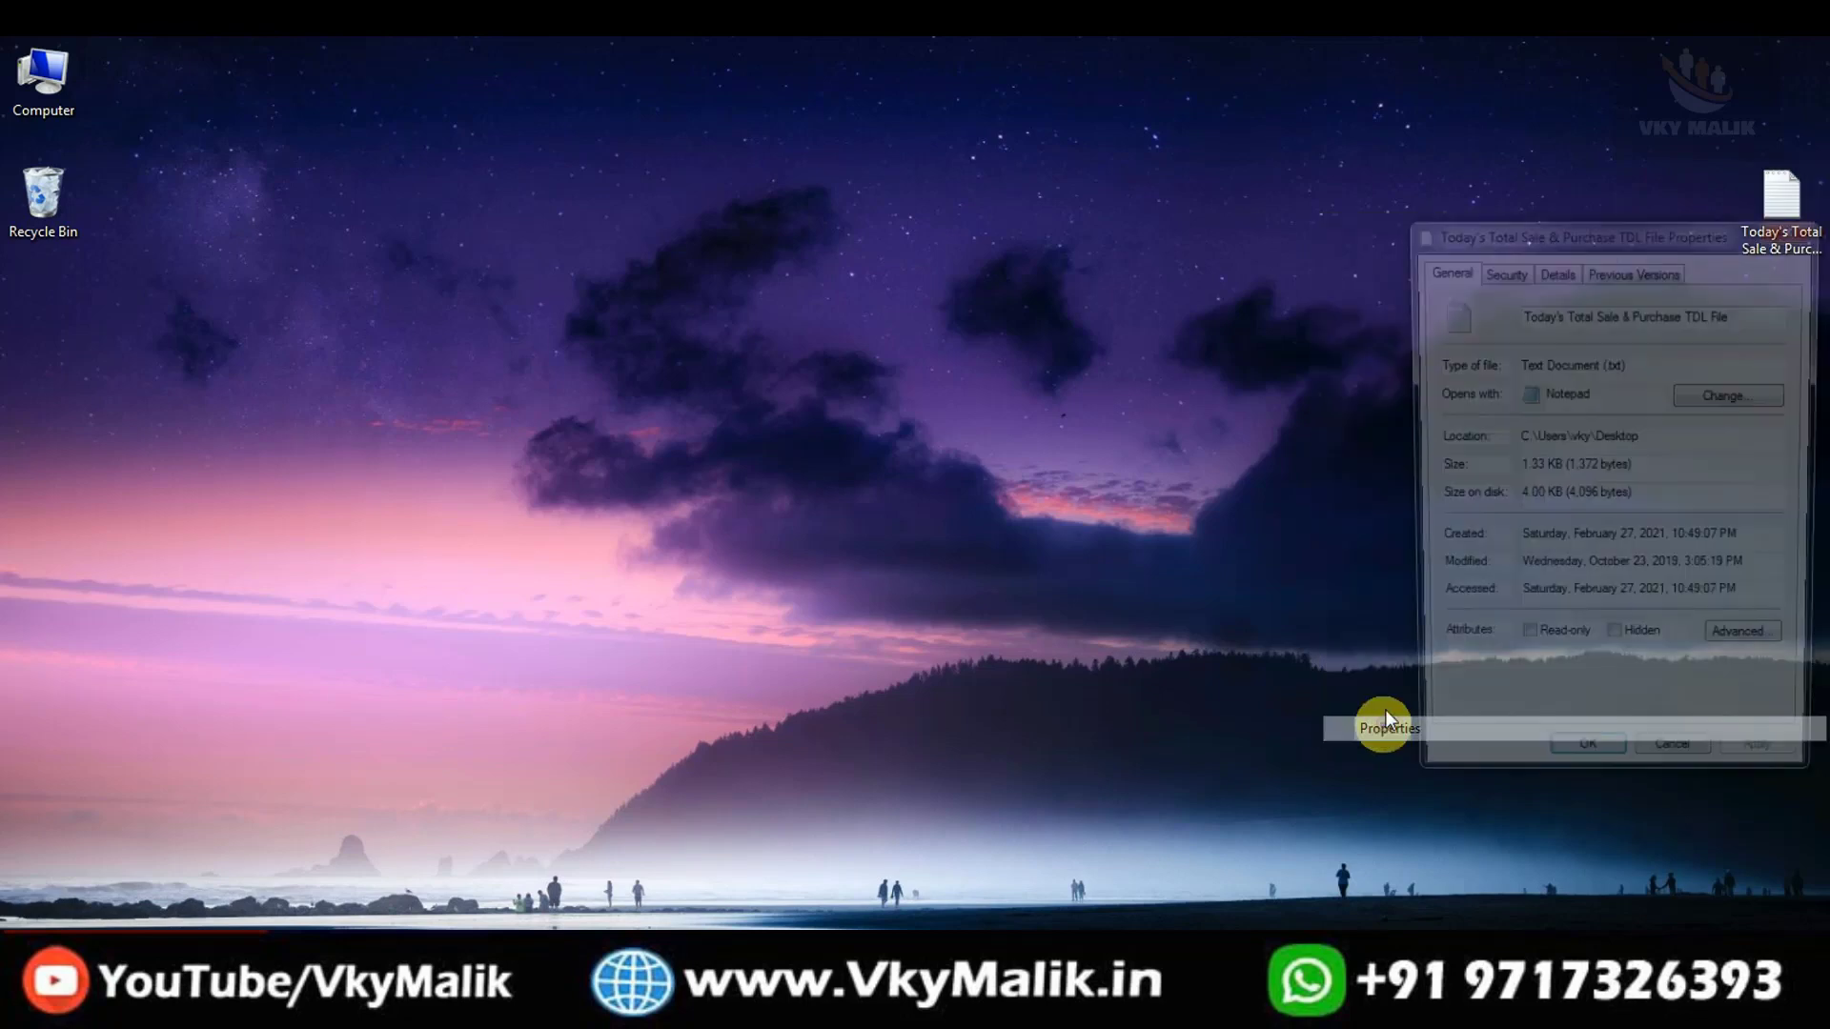
pyautogui.click(1497, 276)
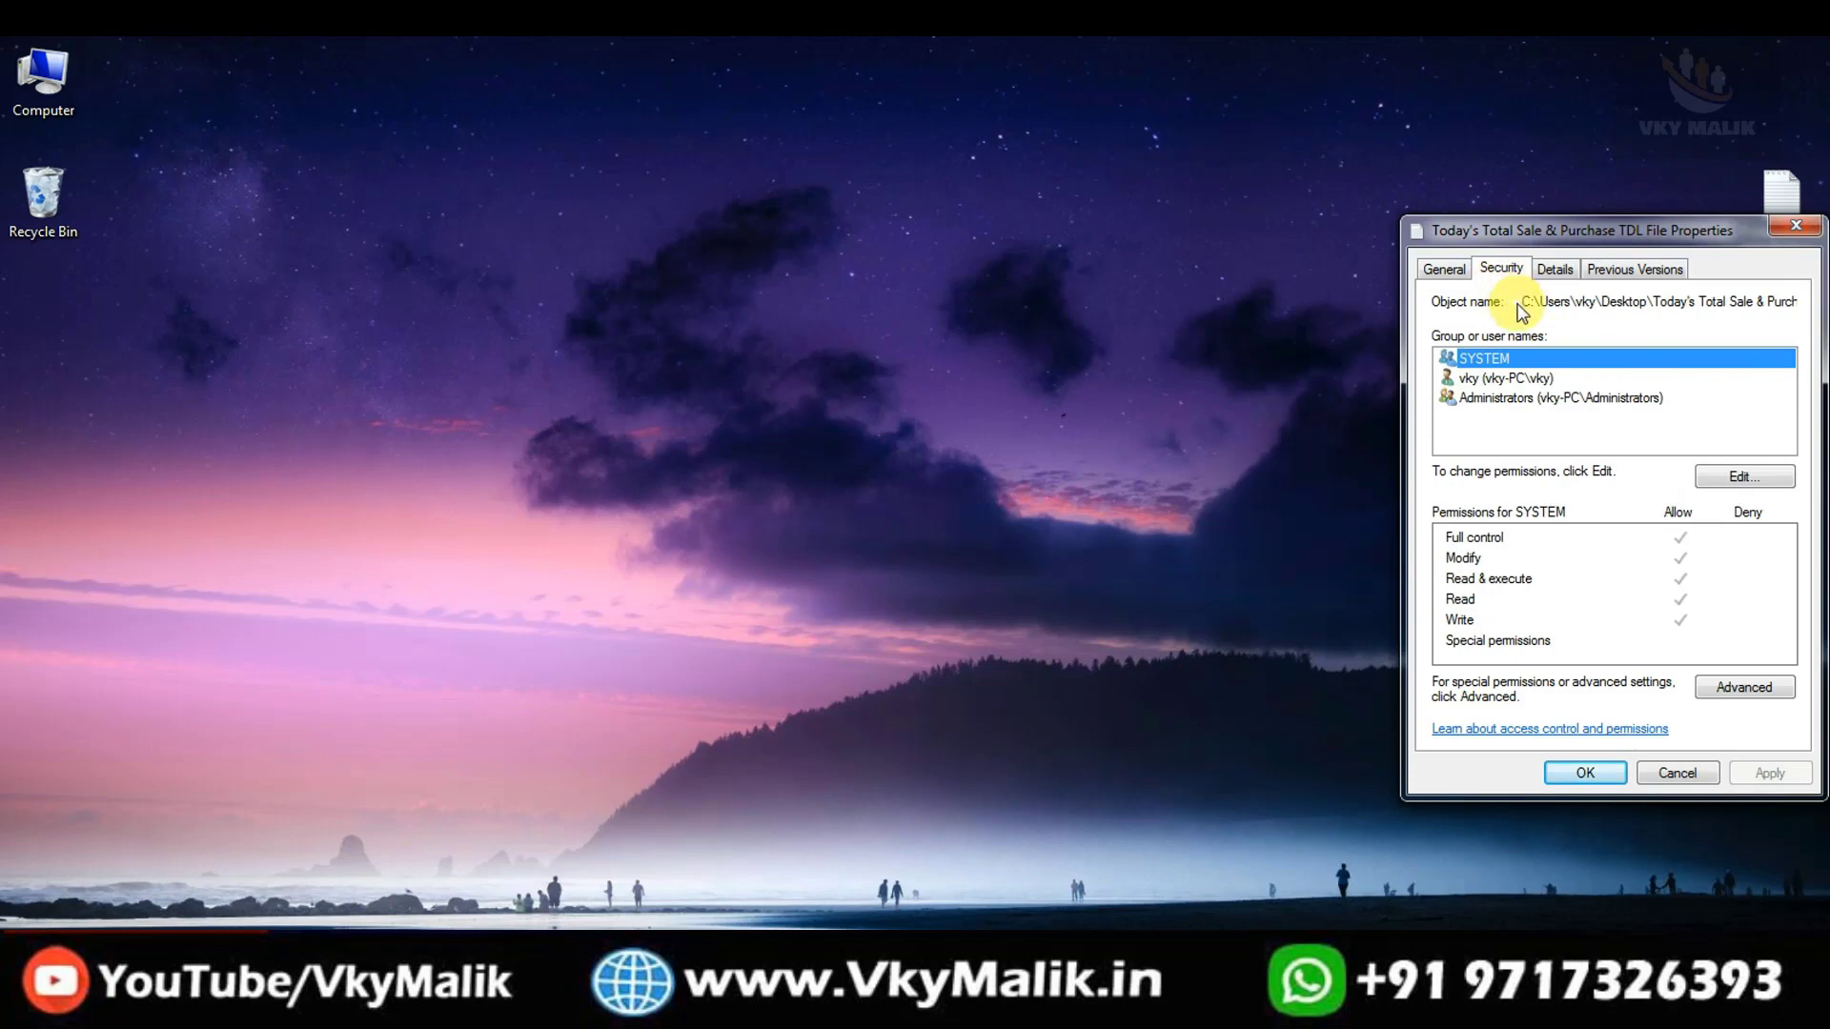
pyautogui.moveTo(1522, 301); pyautogui.dragTo(1816, 307)
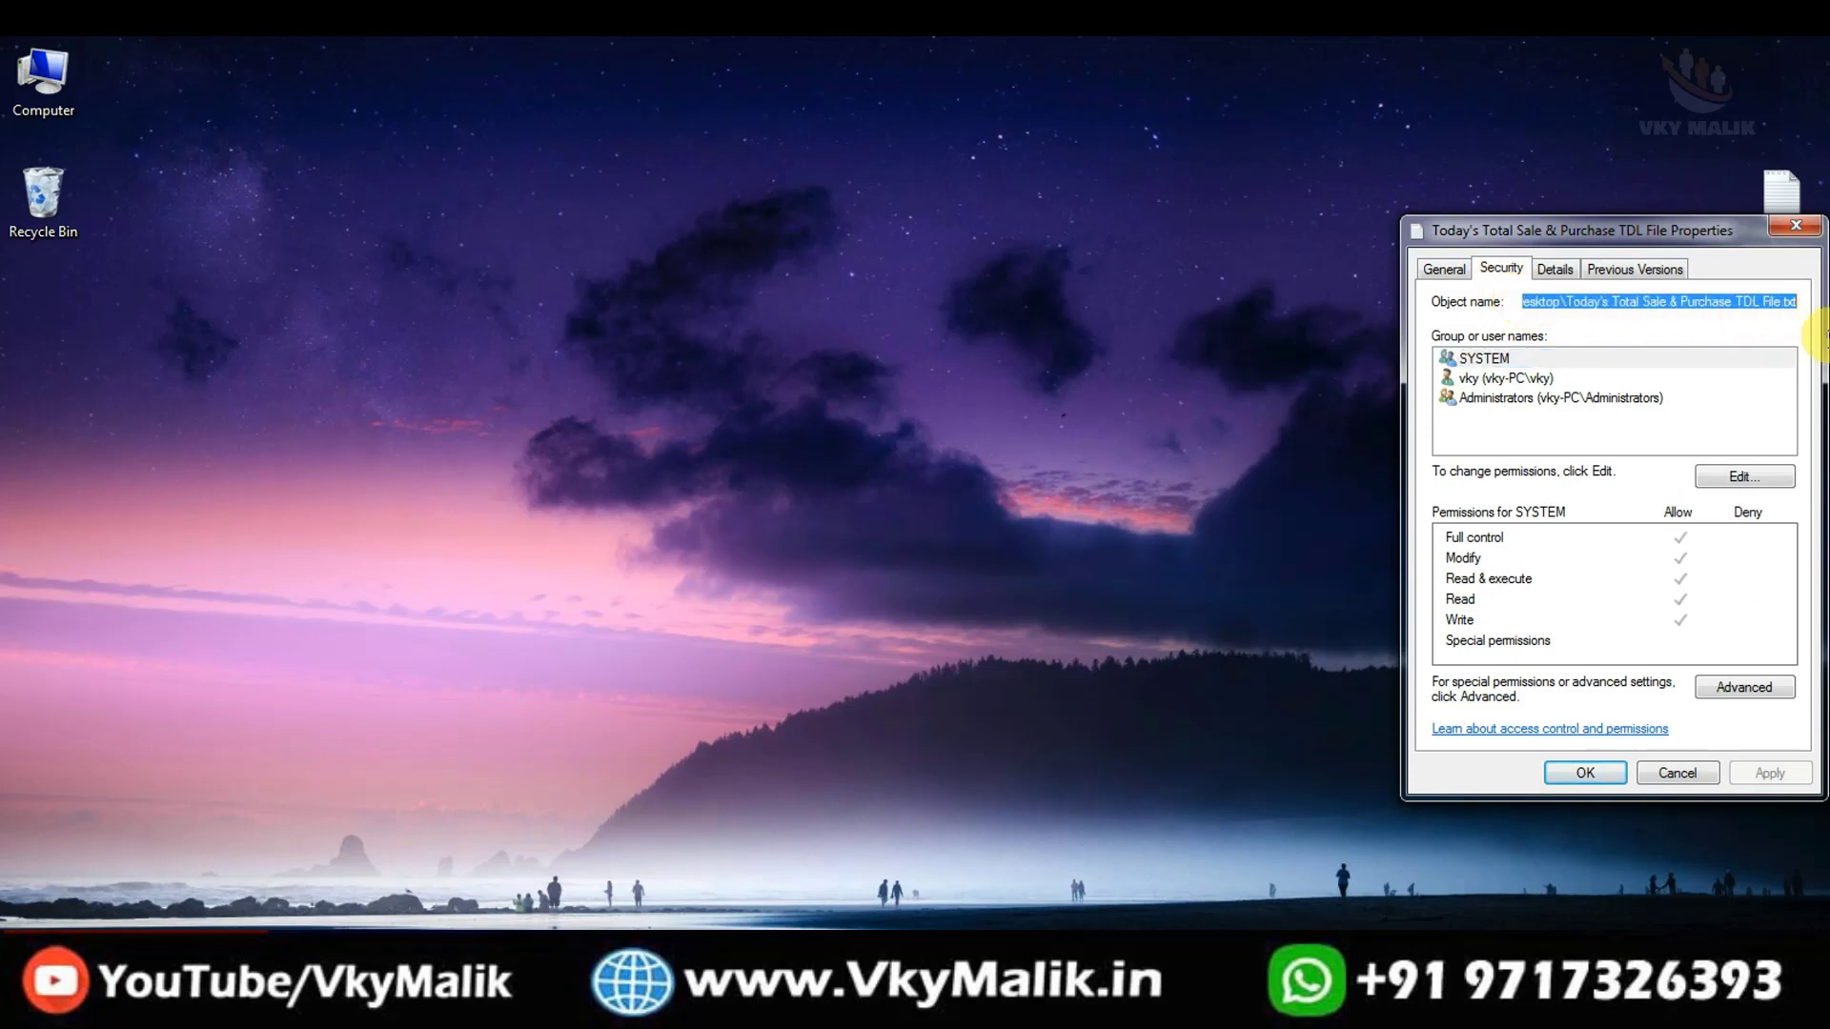
pyautogui.rightClick(1647, 305)
pyautogui.click(1596, 385)
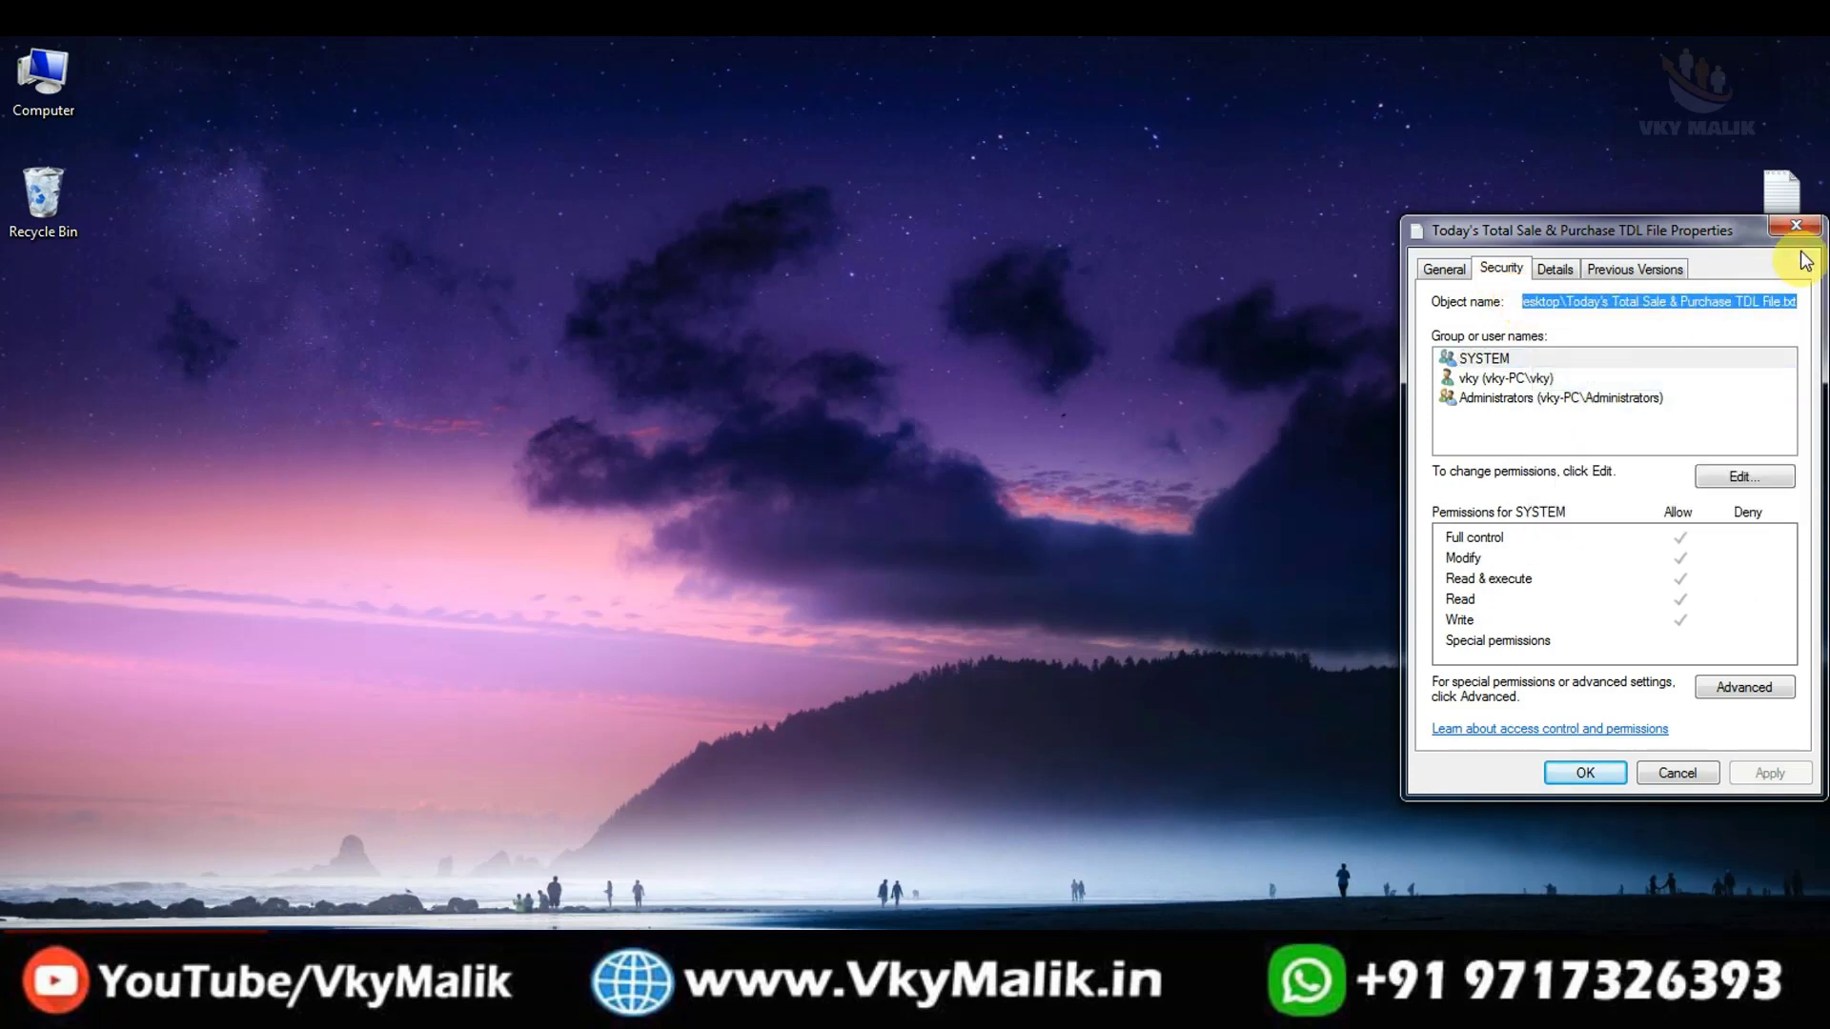
pyautogui.click(1795, 225)
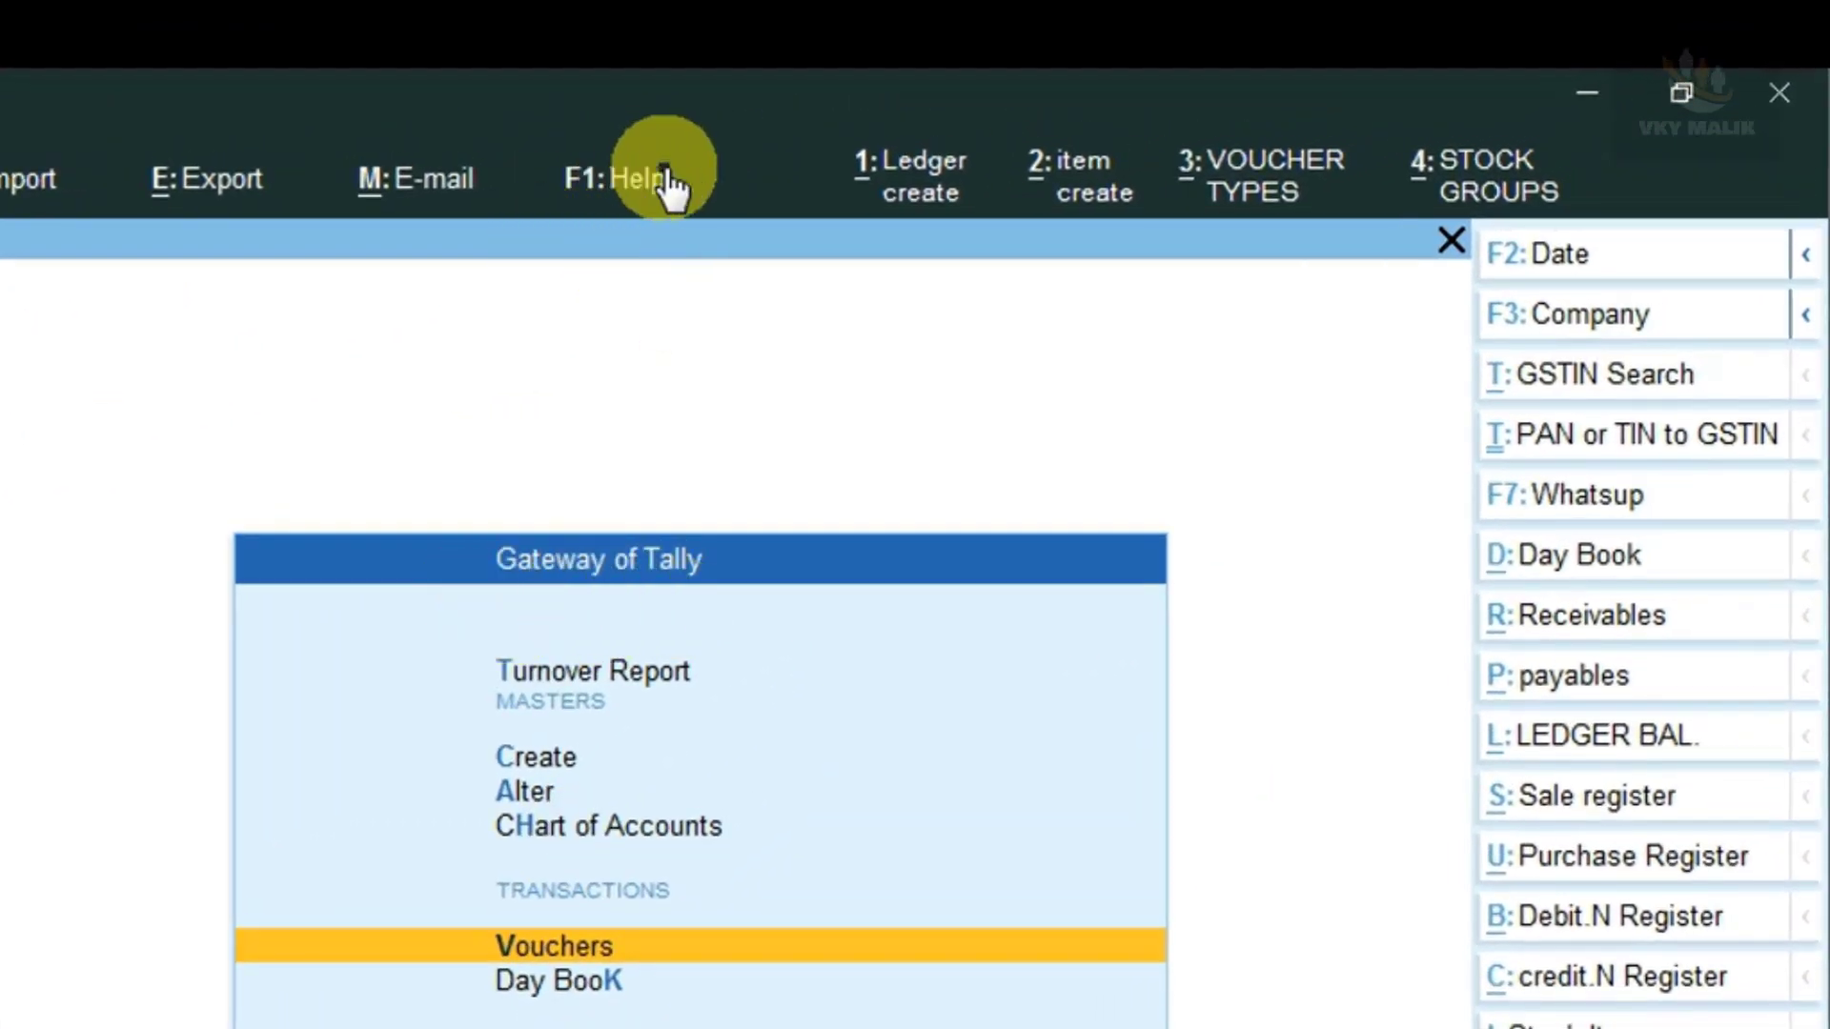
# - Switch to TallyPrime and open the local TDL configuration from the TDLs & AddOns management
pyautogui.click(602, 186)
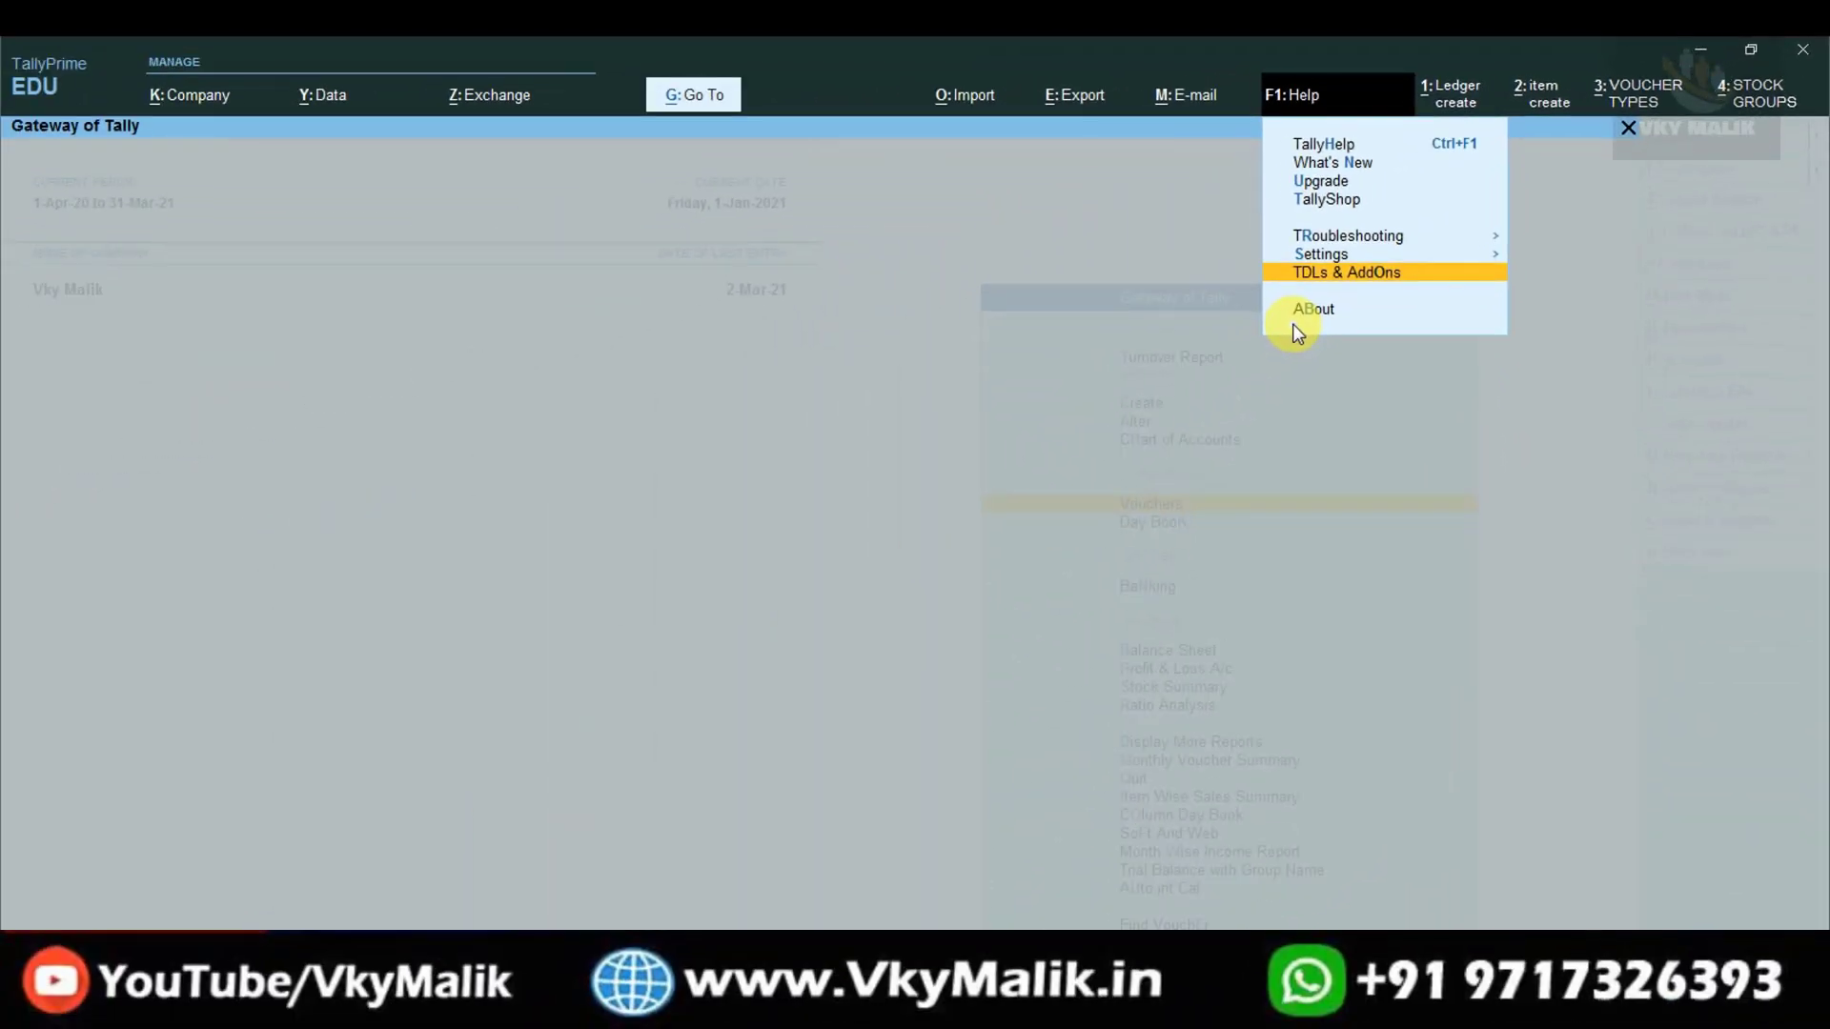
pyautogui.press('Return')
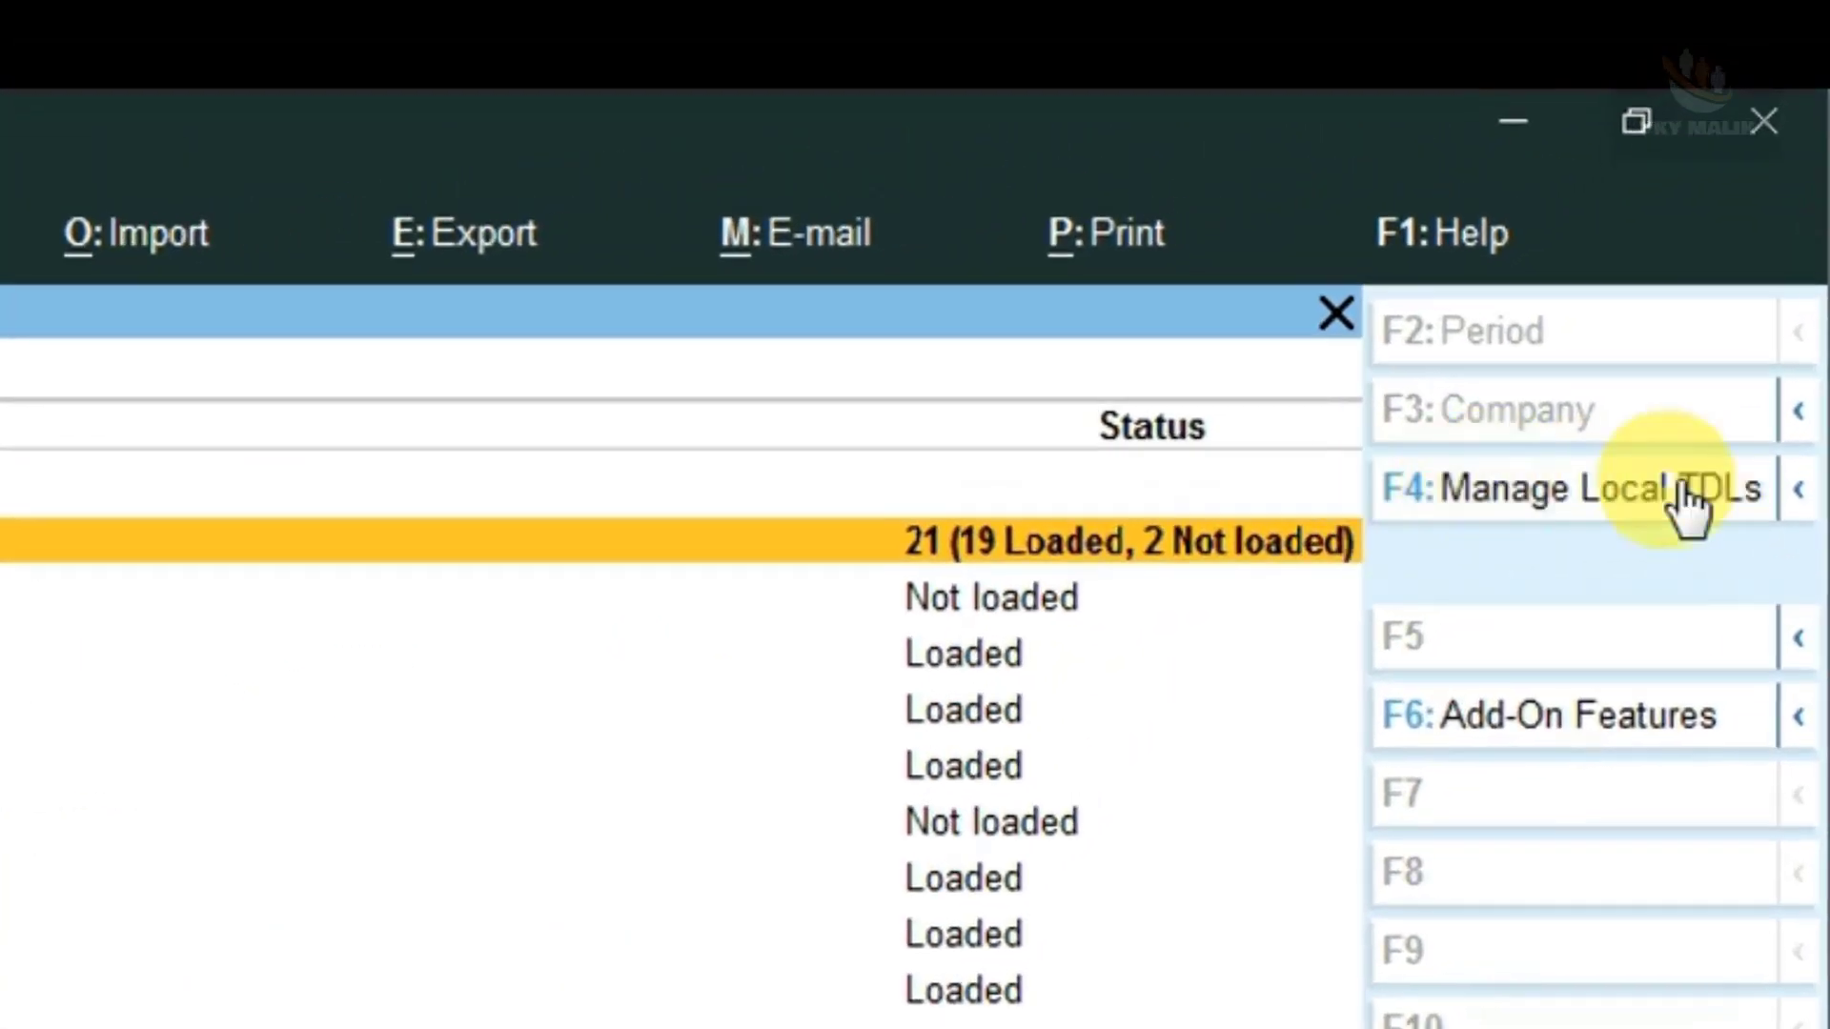
pyautogui.click(1625, 515)
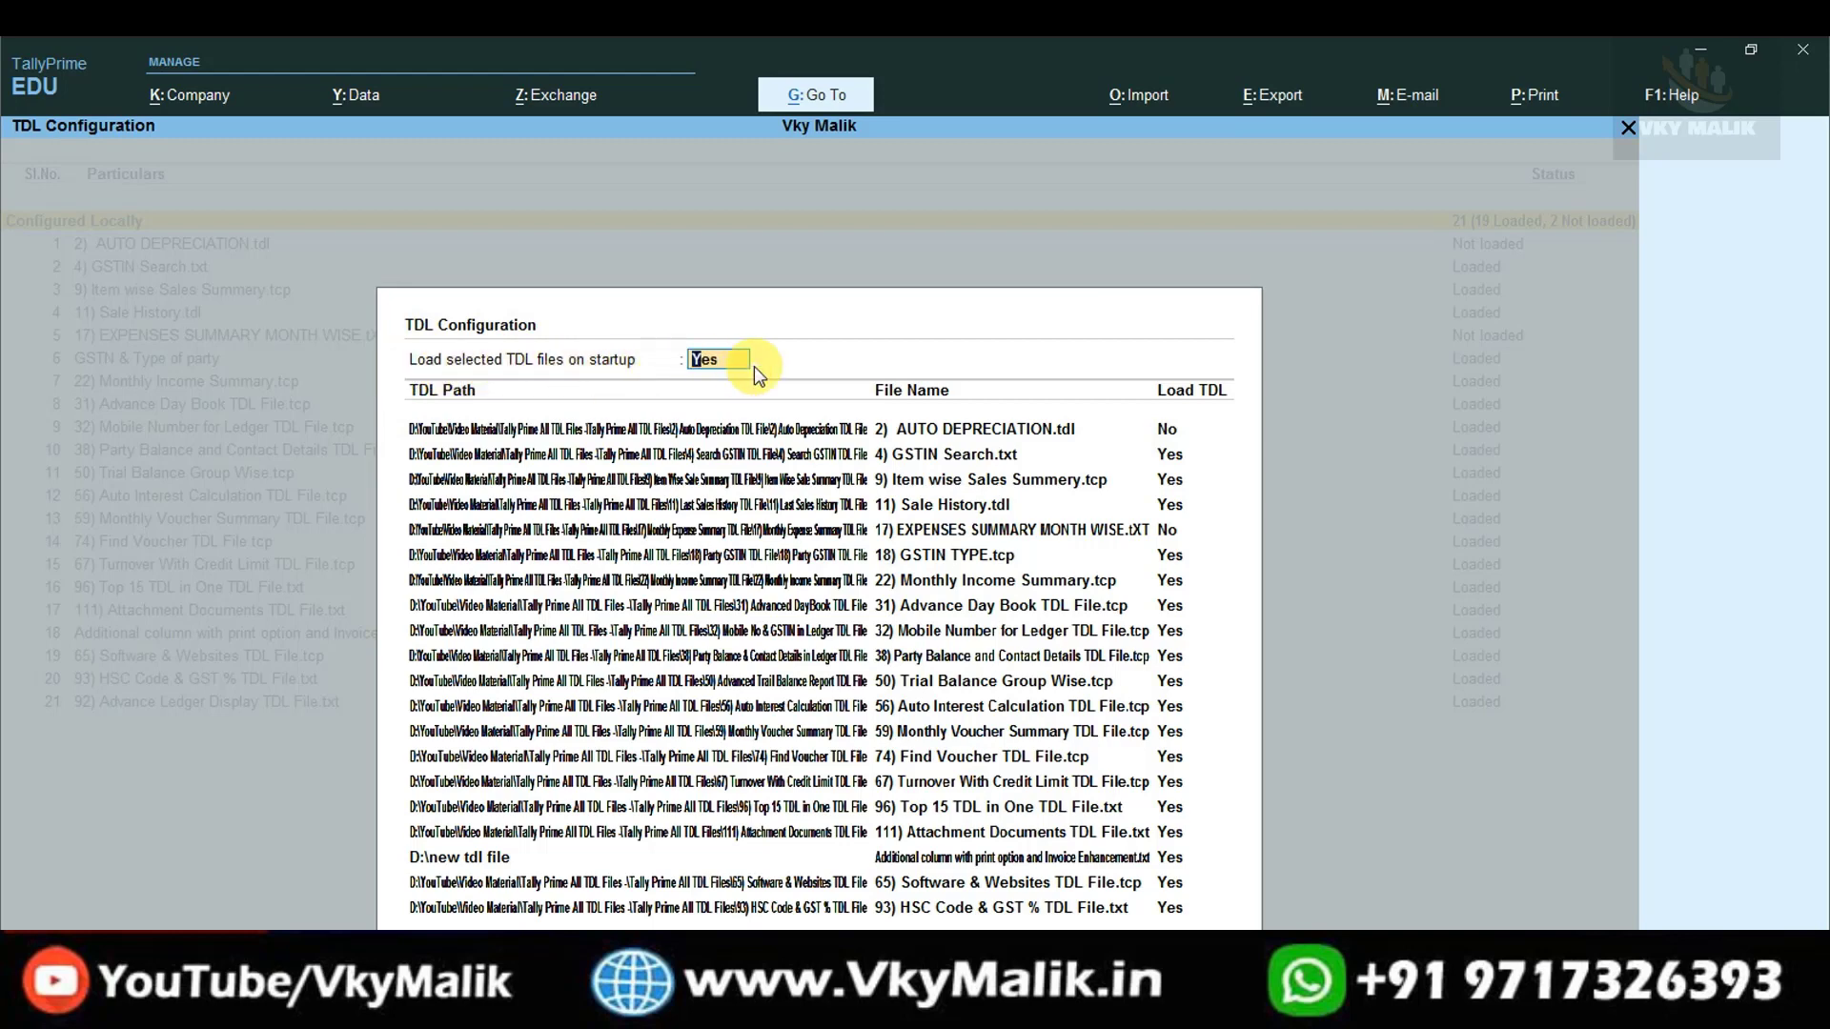
# - Add Today's Total Sale & Purchase TDL File.txt after the existing TDL files using the copied path, save the configuration, and return to the Gateway
pyautogui.press('Return')
pyautogui.press('Return')
pyautogui.press('Return')
pyautogui.press('Return')
pyautogui.press('Return')
pyautogui.press('Return')
pyautogui.press('Return')
pyautogui.press('Return')
pyautogui.press('Return')
pyautogui.press('Return')
pyautogui.press('Return')
pyautogui.press('Return')
pyautogui.press('Return')
pyautogui.press('Return')
pyautogui.press('Return')
pyautogui.press('Return')
pyautogui.press('Return')
pyautogui.press('Return')
pyautogui.press('Return')
pyautogui.press('Return')
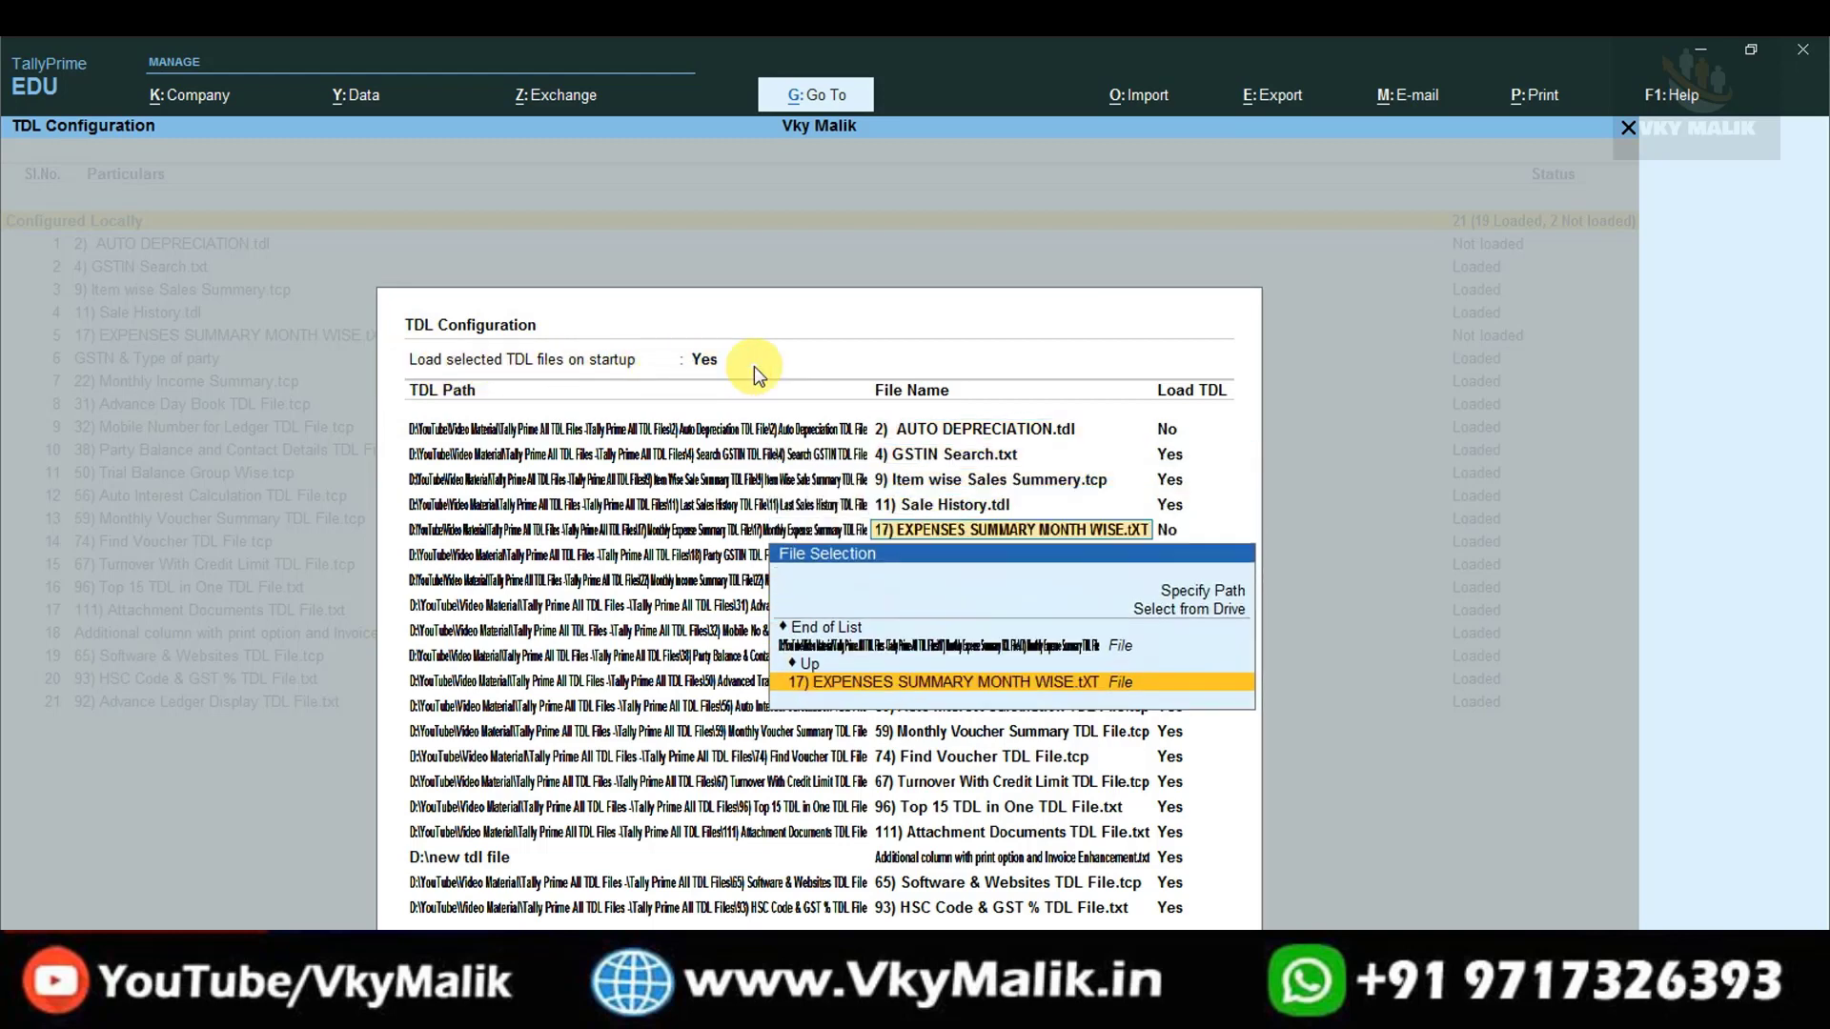
pyautogui.press('Return')
pyautogui.press('Return')
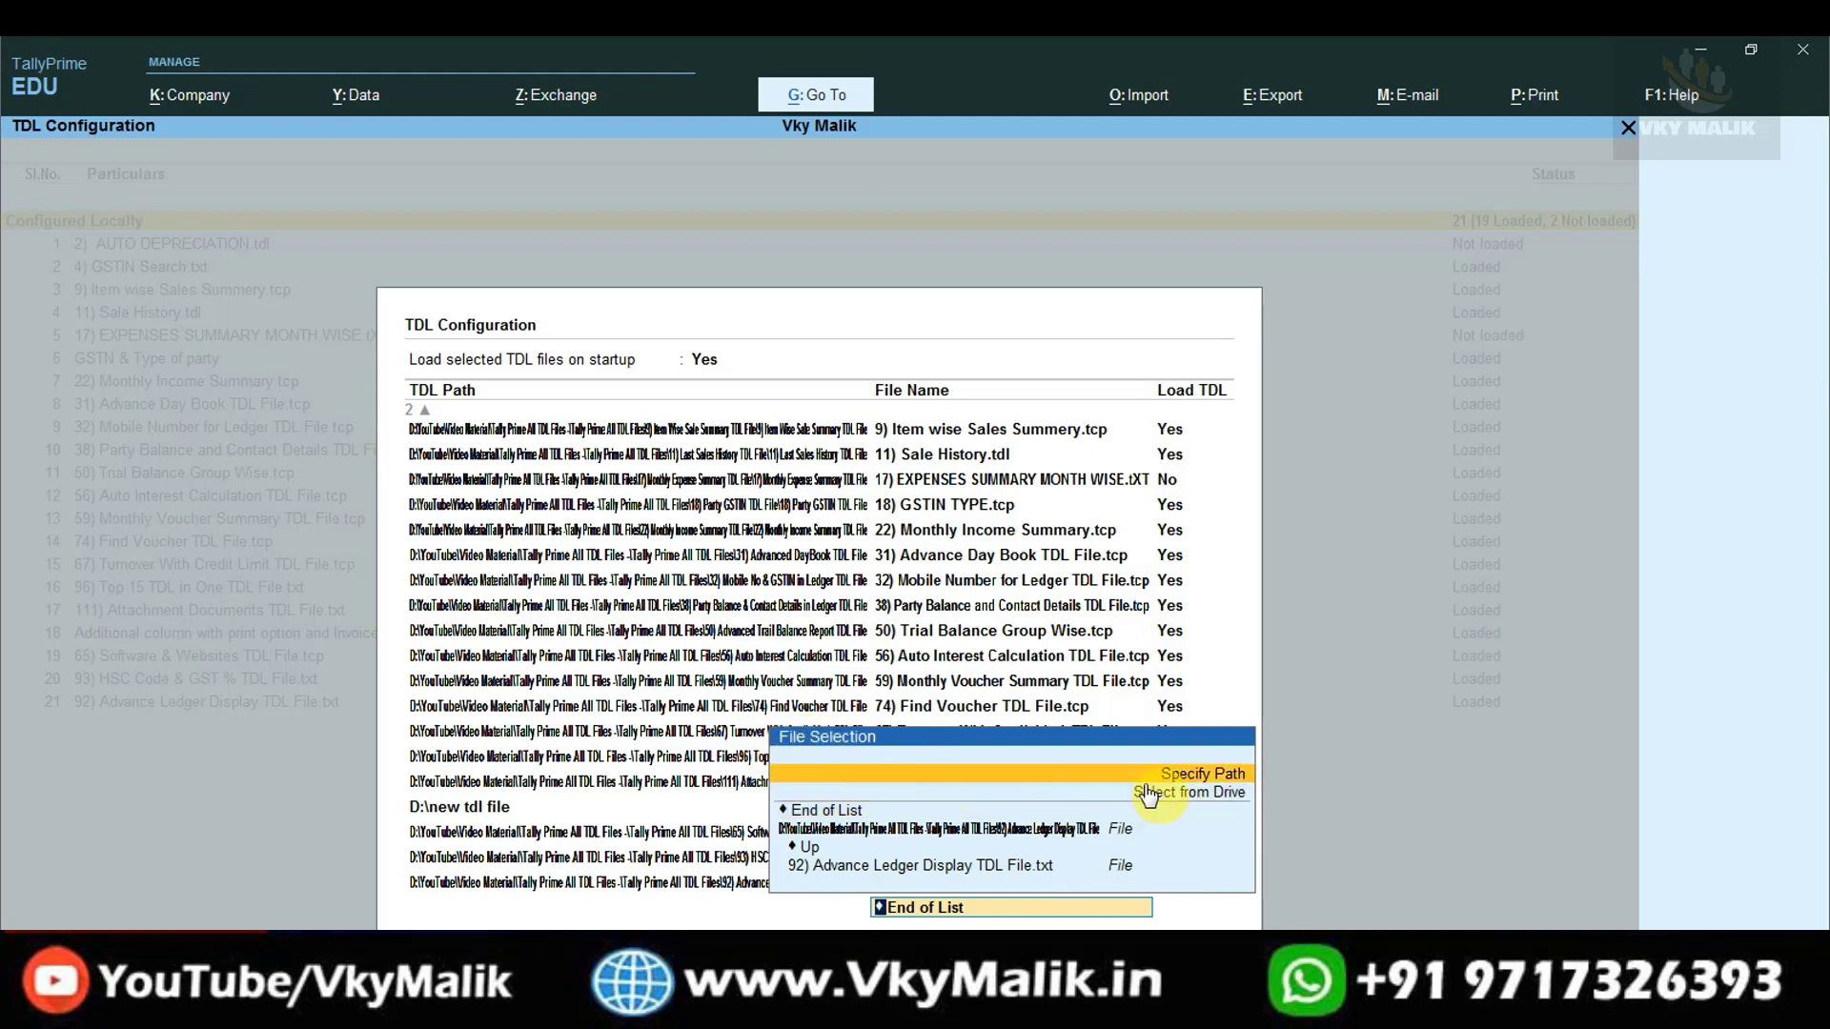
pyautogui.press('Down')
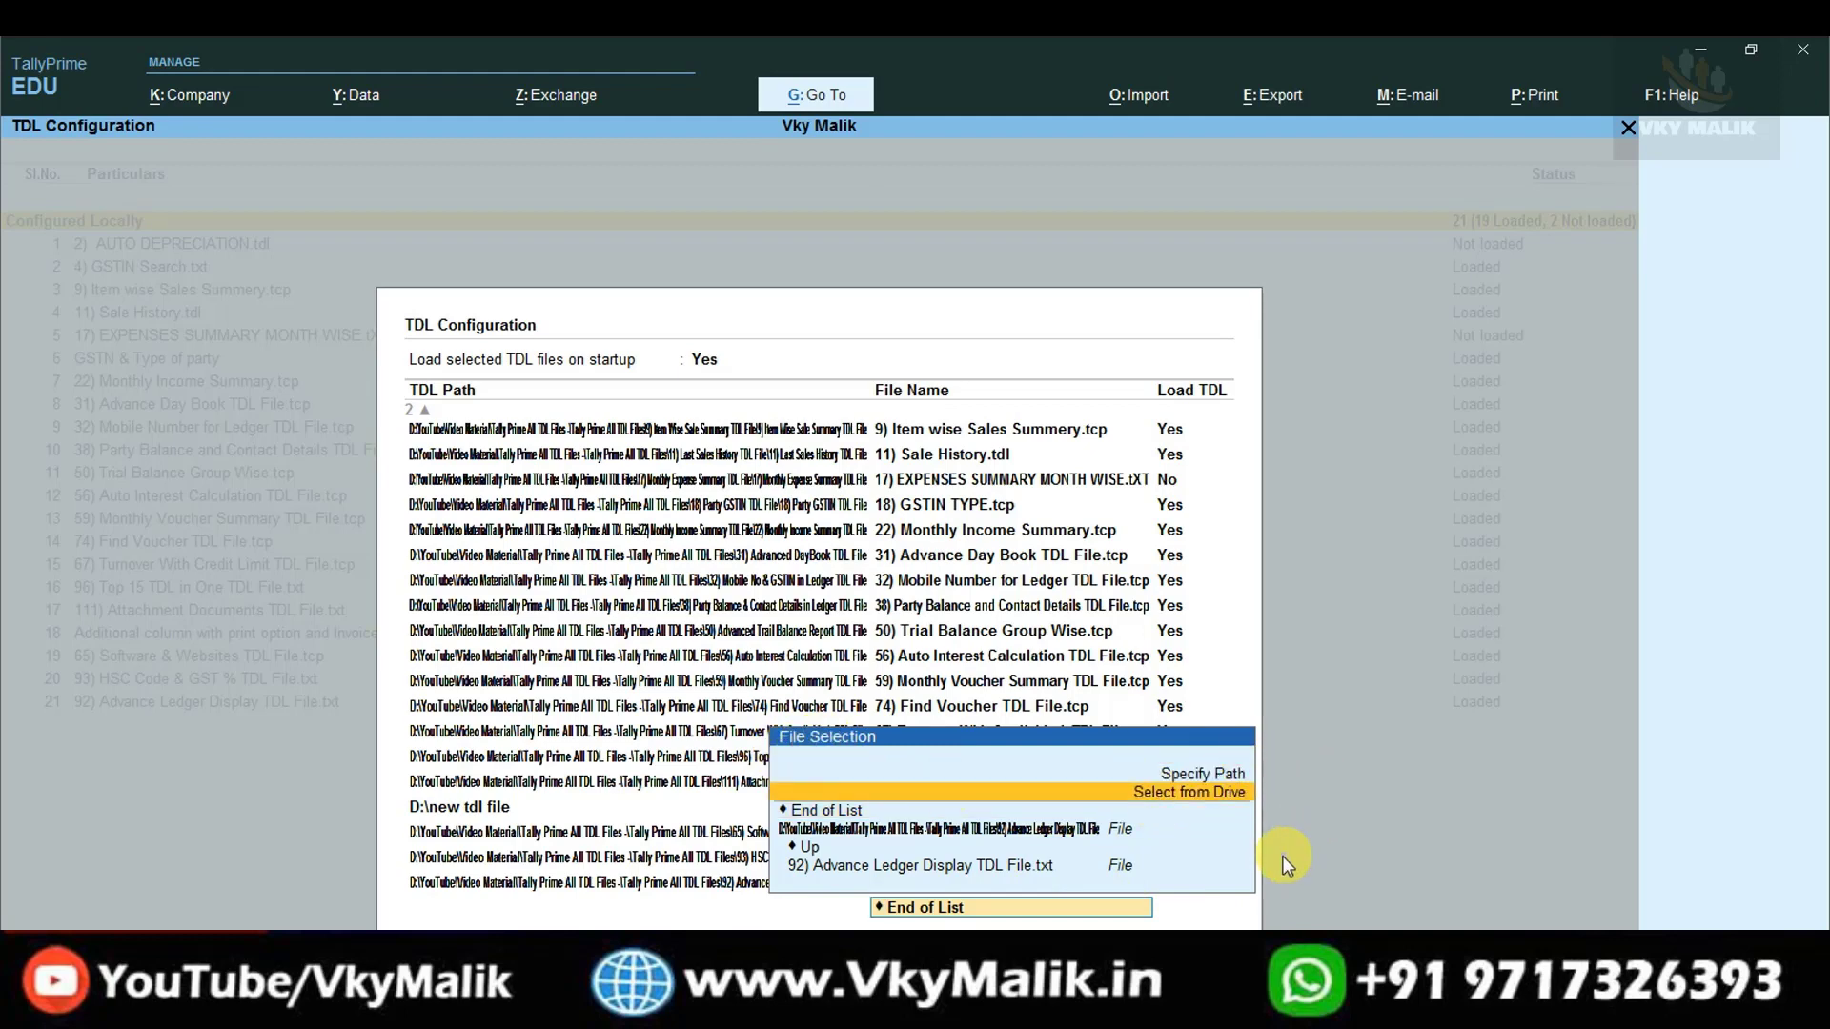
pyautogui.press('Up')
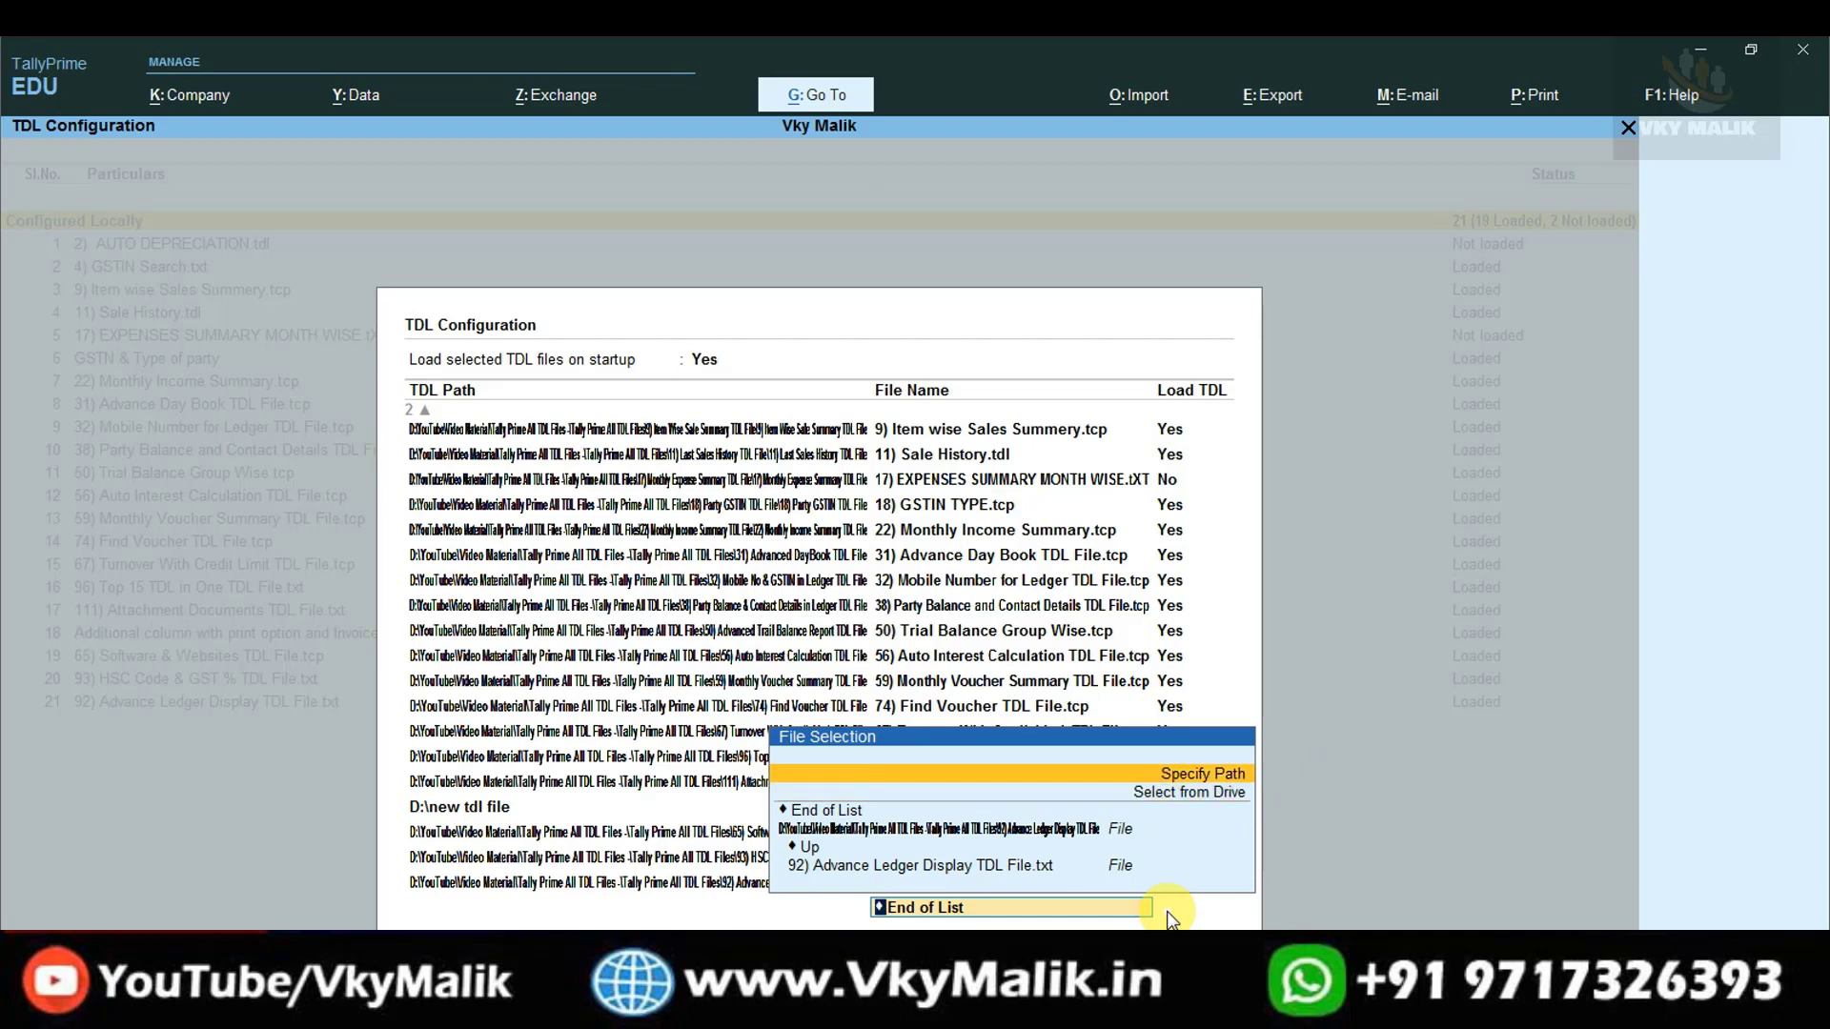
pyautogui.press('Return')
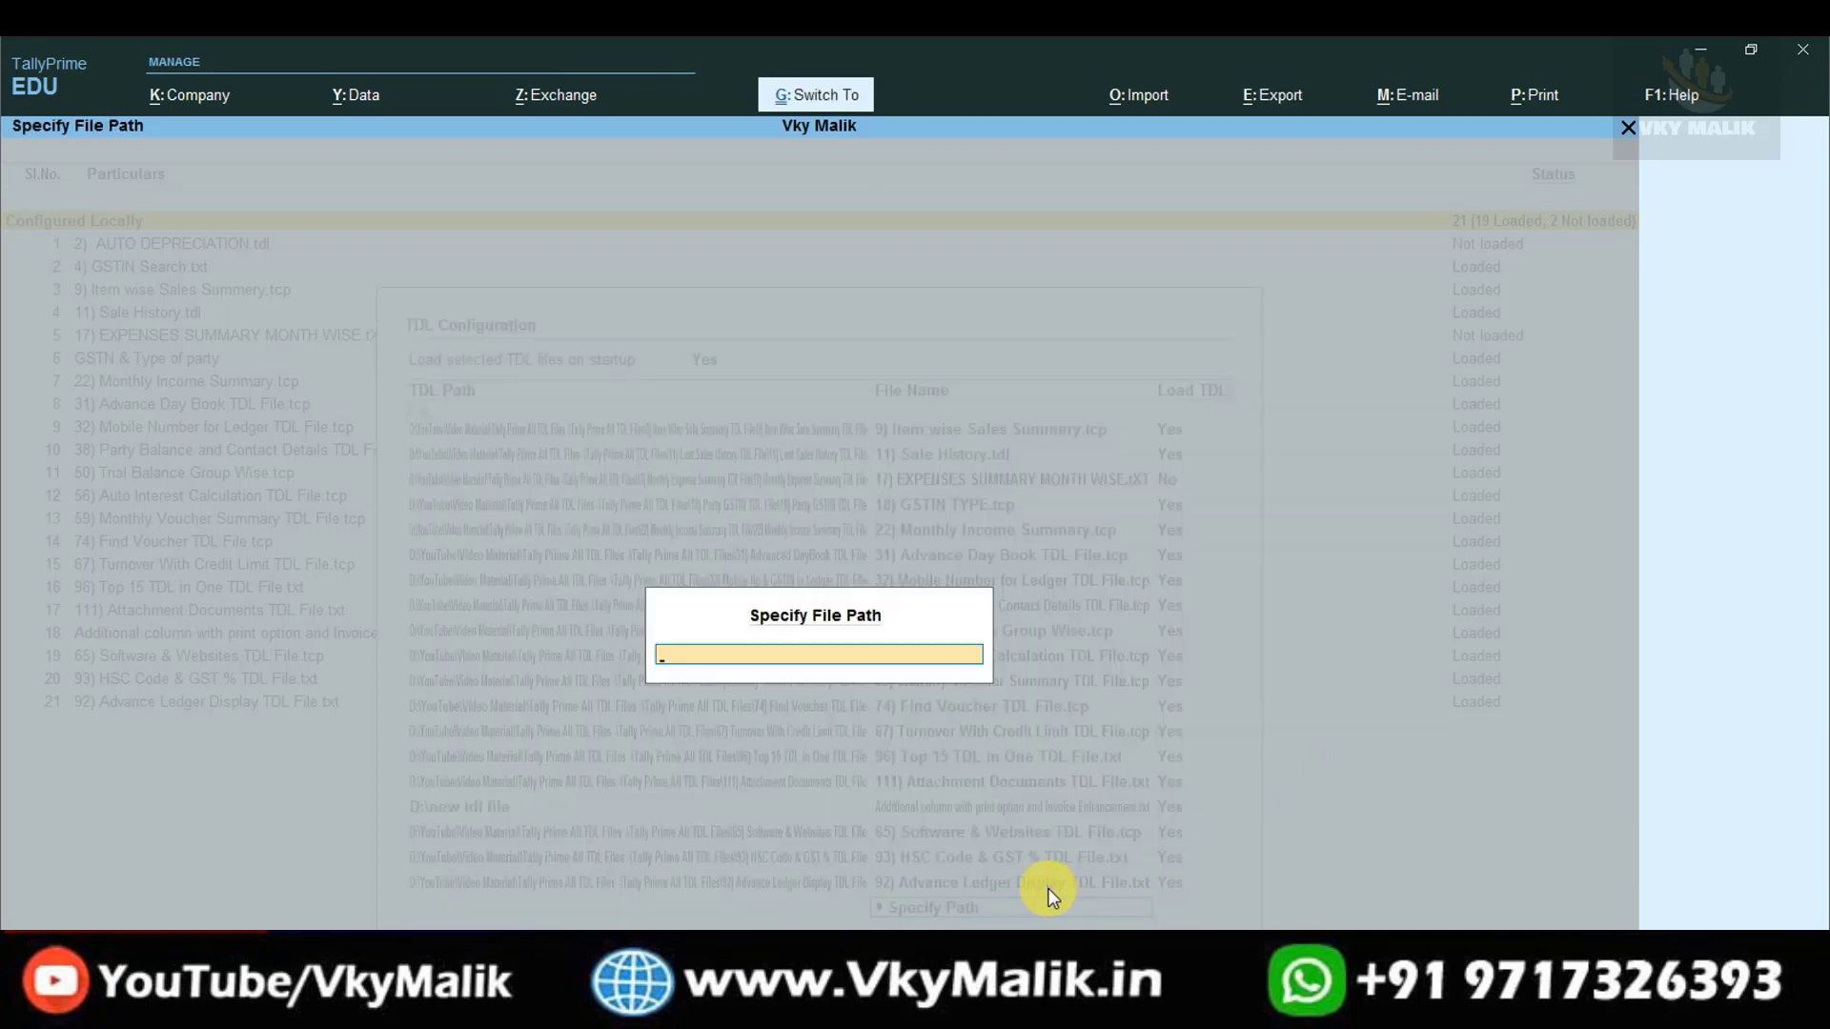
pyautogui.hotkey('ctrl', 'v')
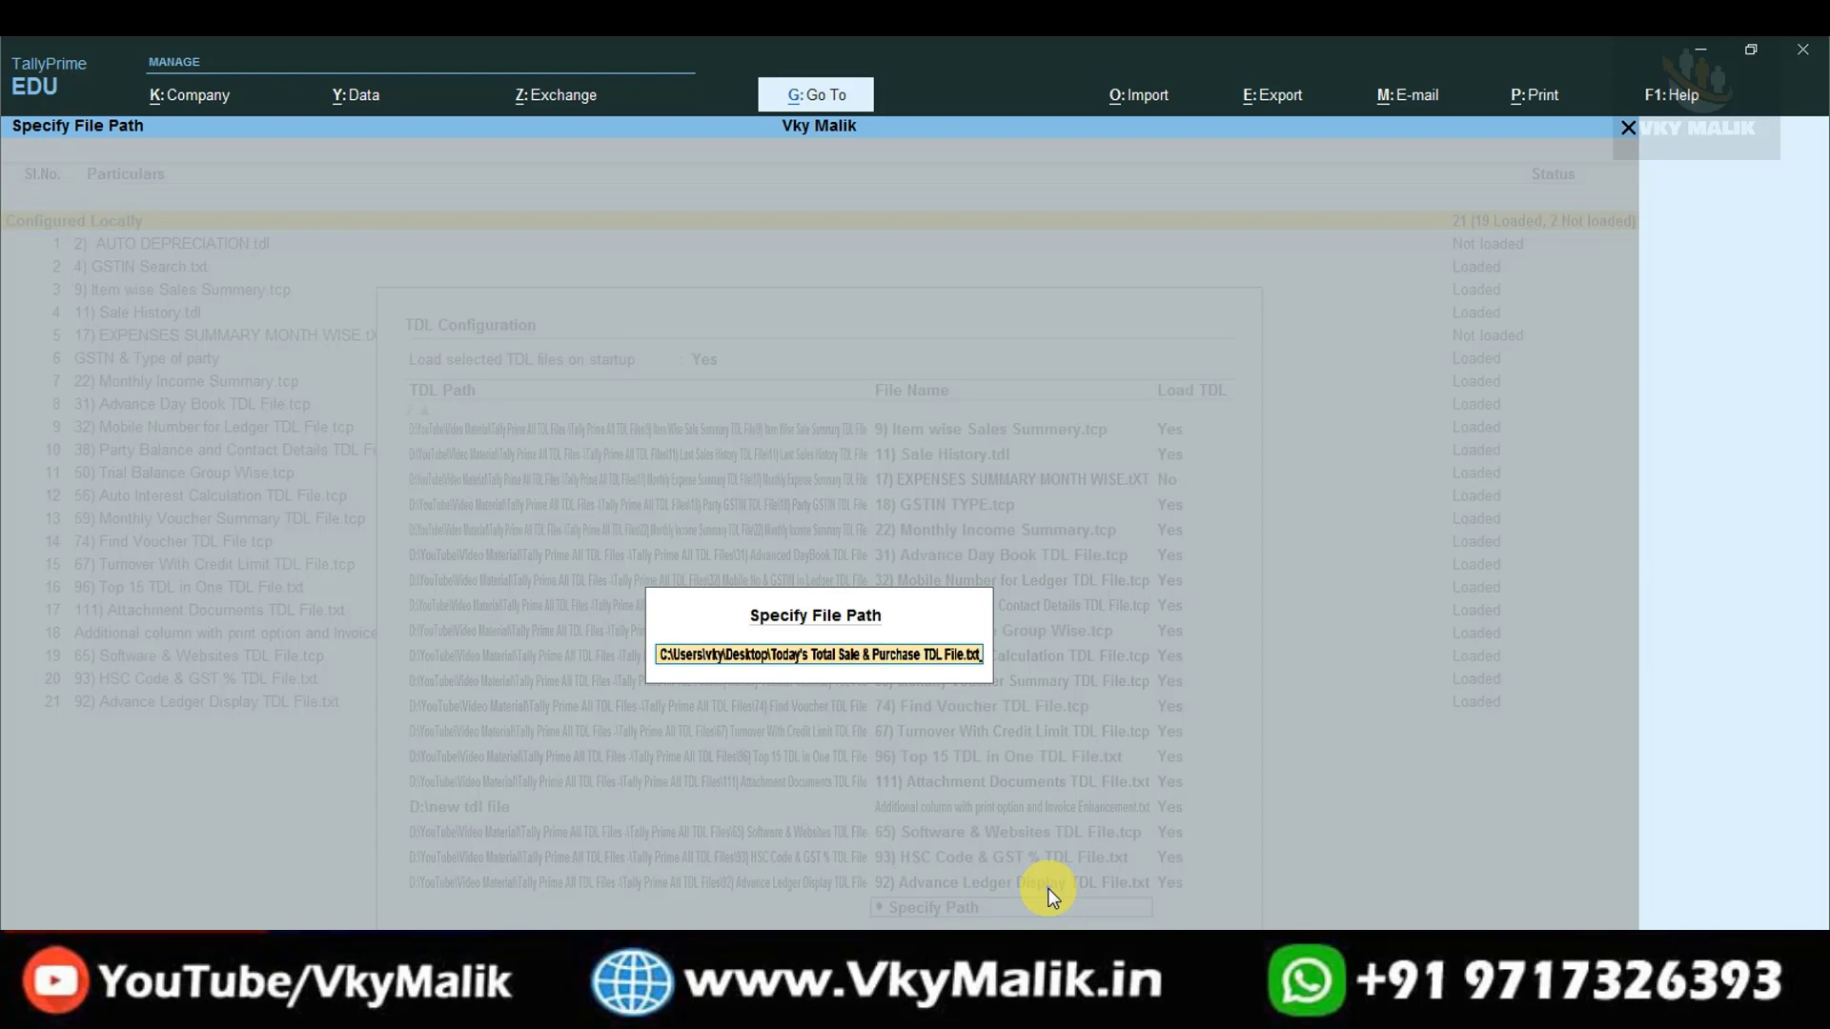
pyautogui.press('Return')
pyautogui.hotkey('ctrl', 'a')
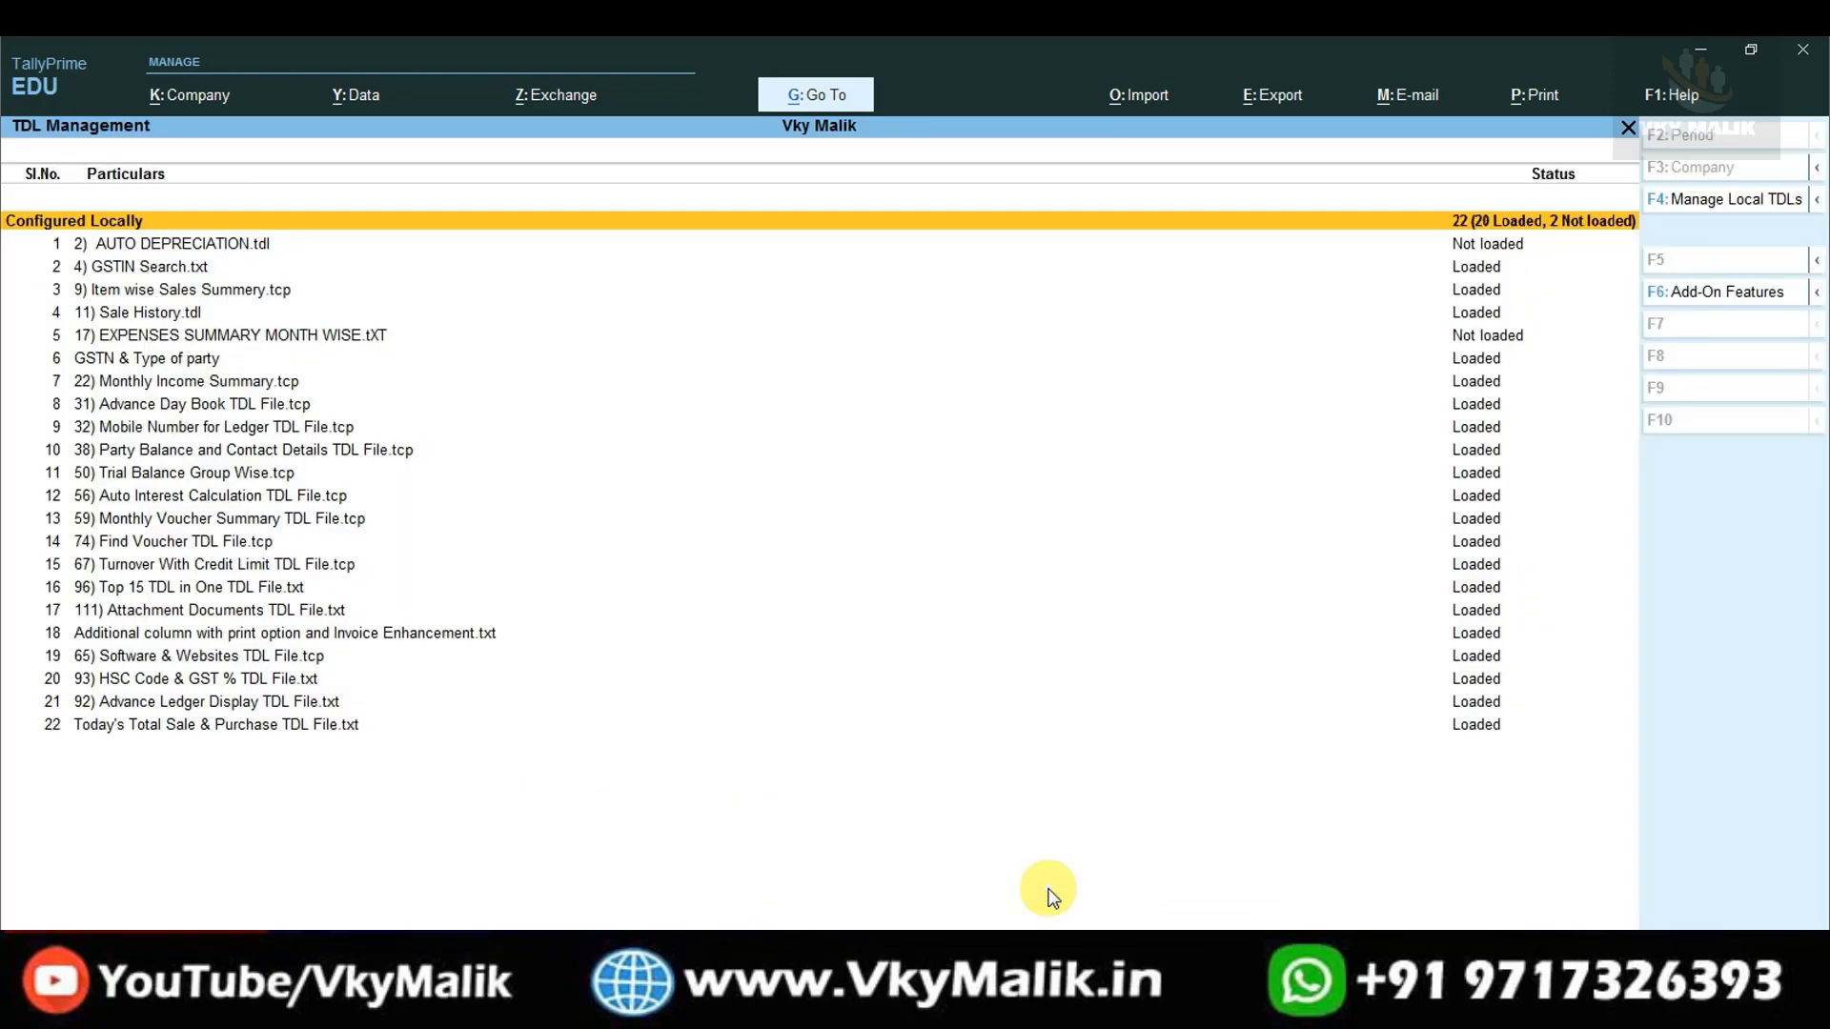
pyautogui.click(204, 724)
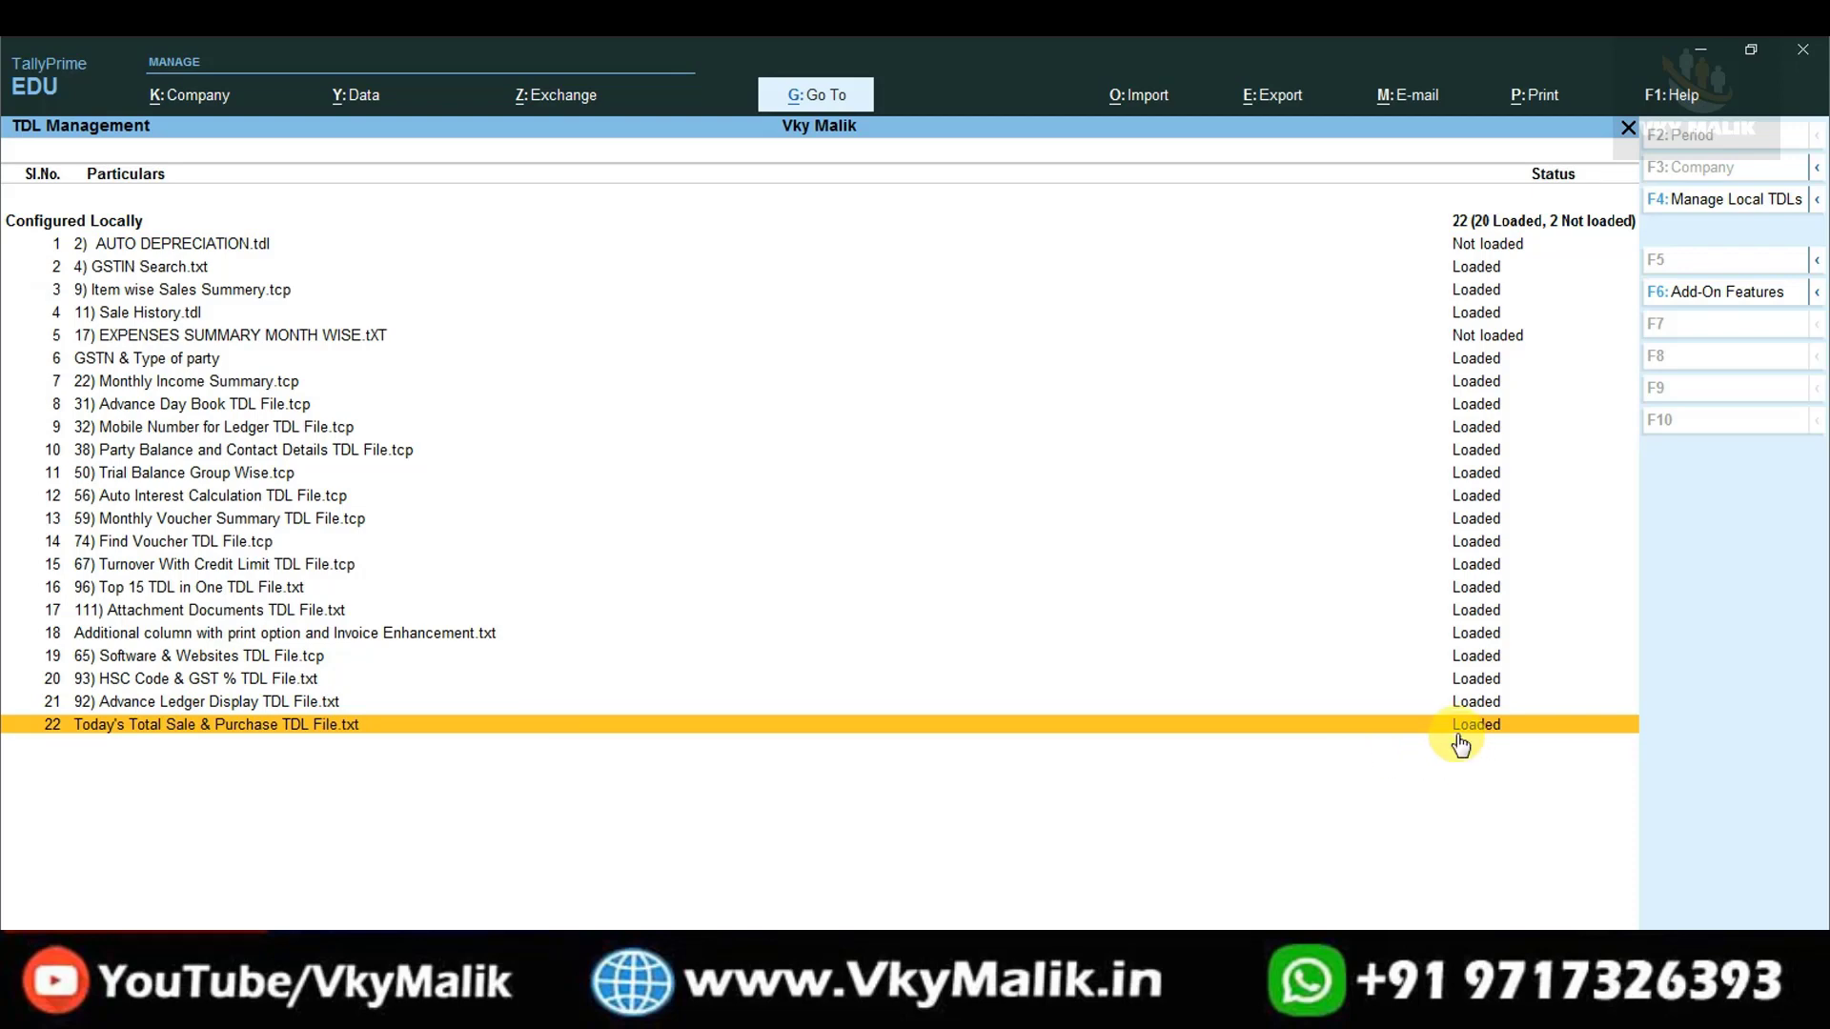
pyautogui.press('Escape')
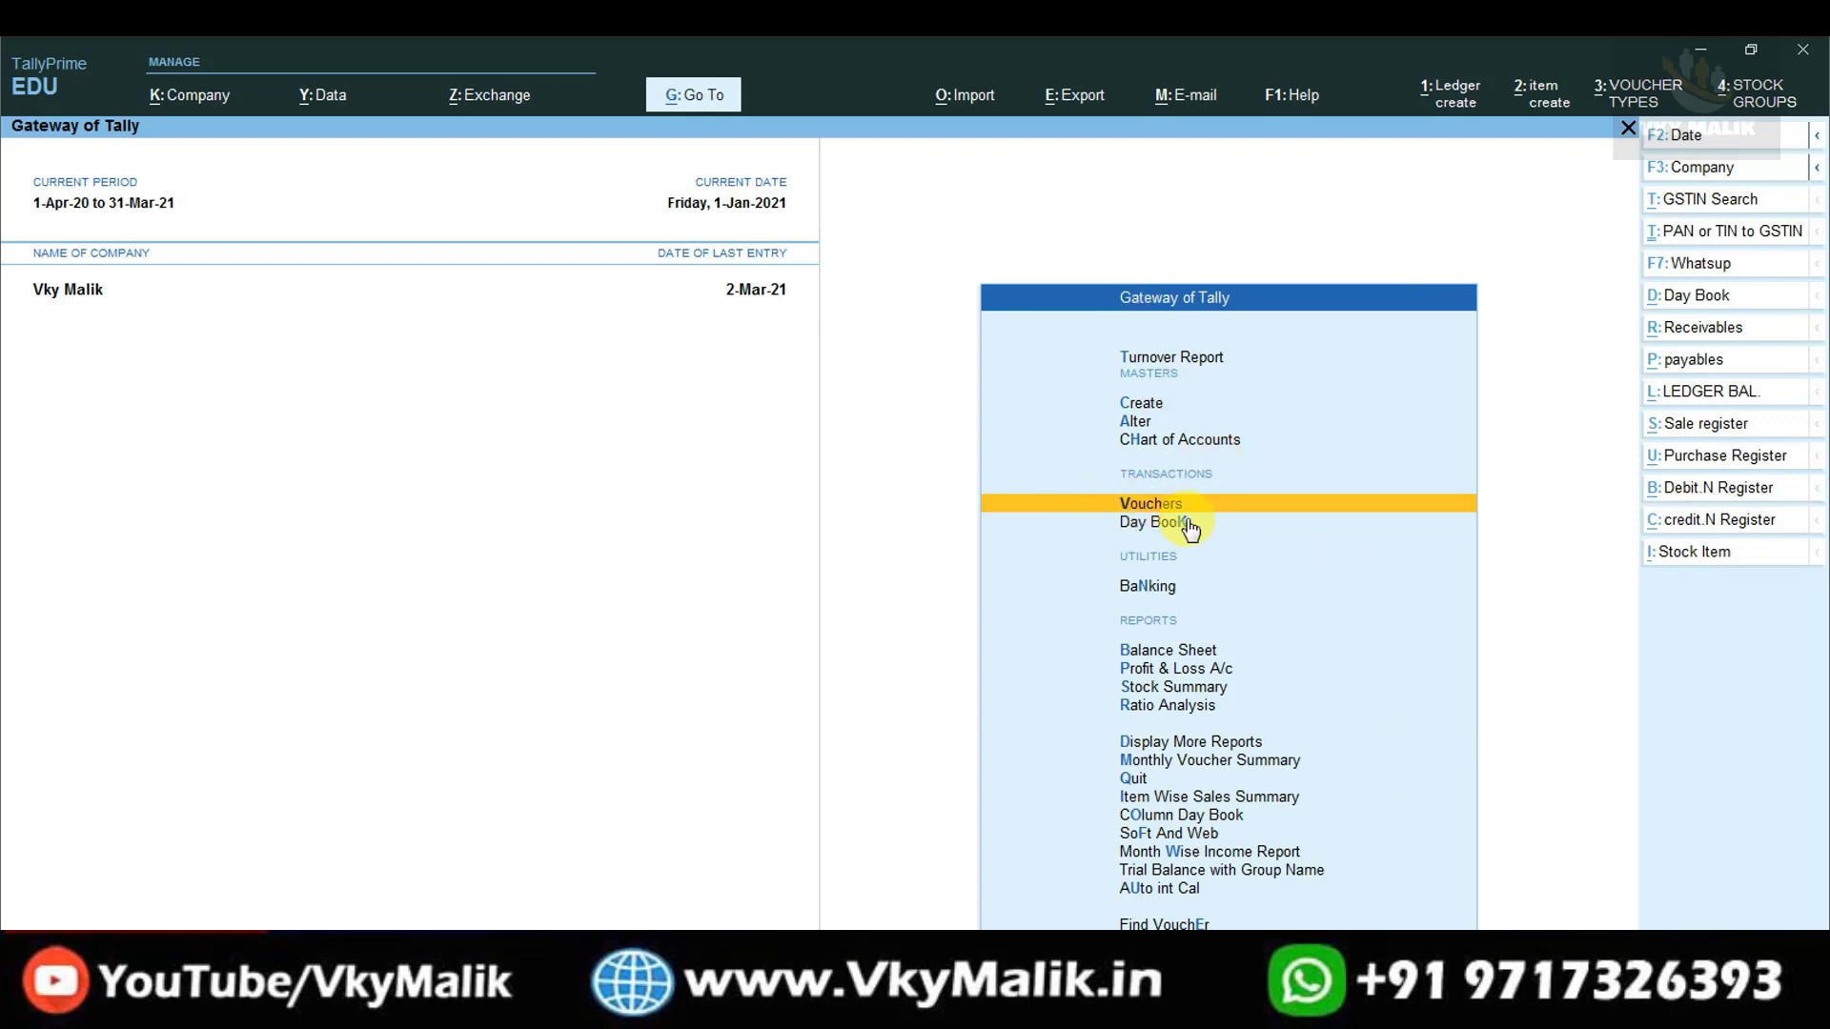
# - Open voucher entry, switch from Purchase to Sales, and set the voucher date to 1-Feb-2021 to check that day's total sale
pyautogui.press('Return')
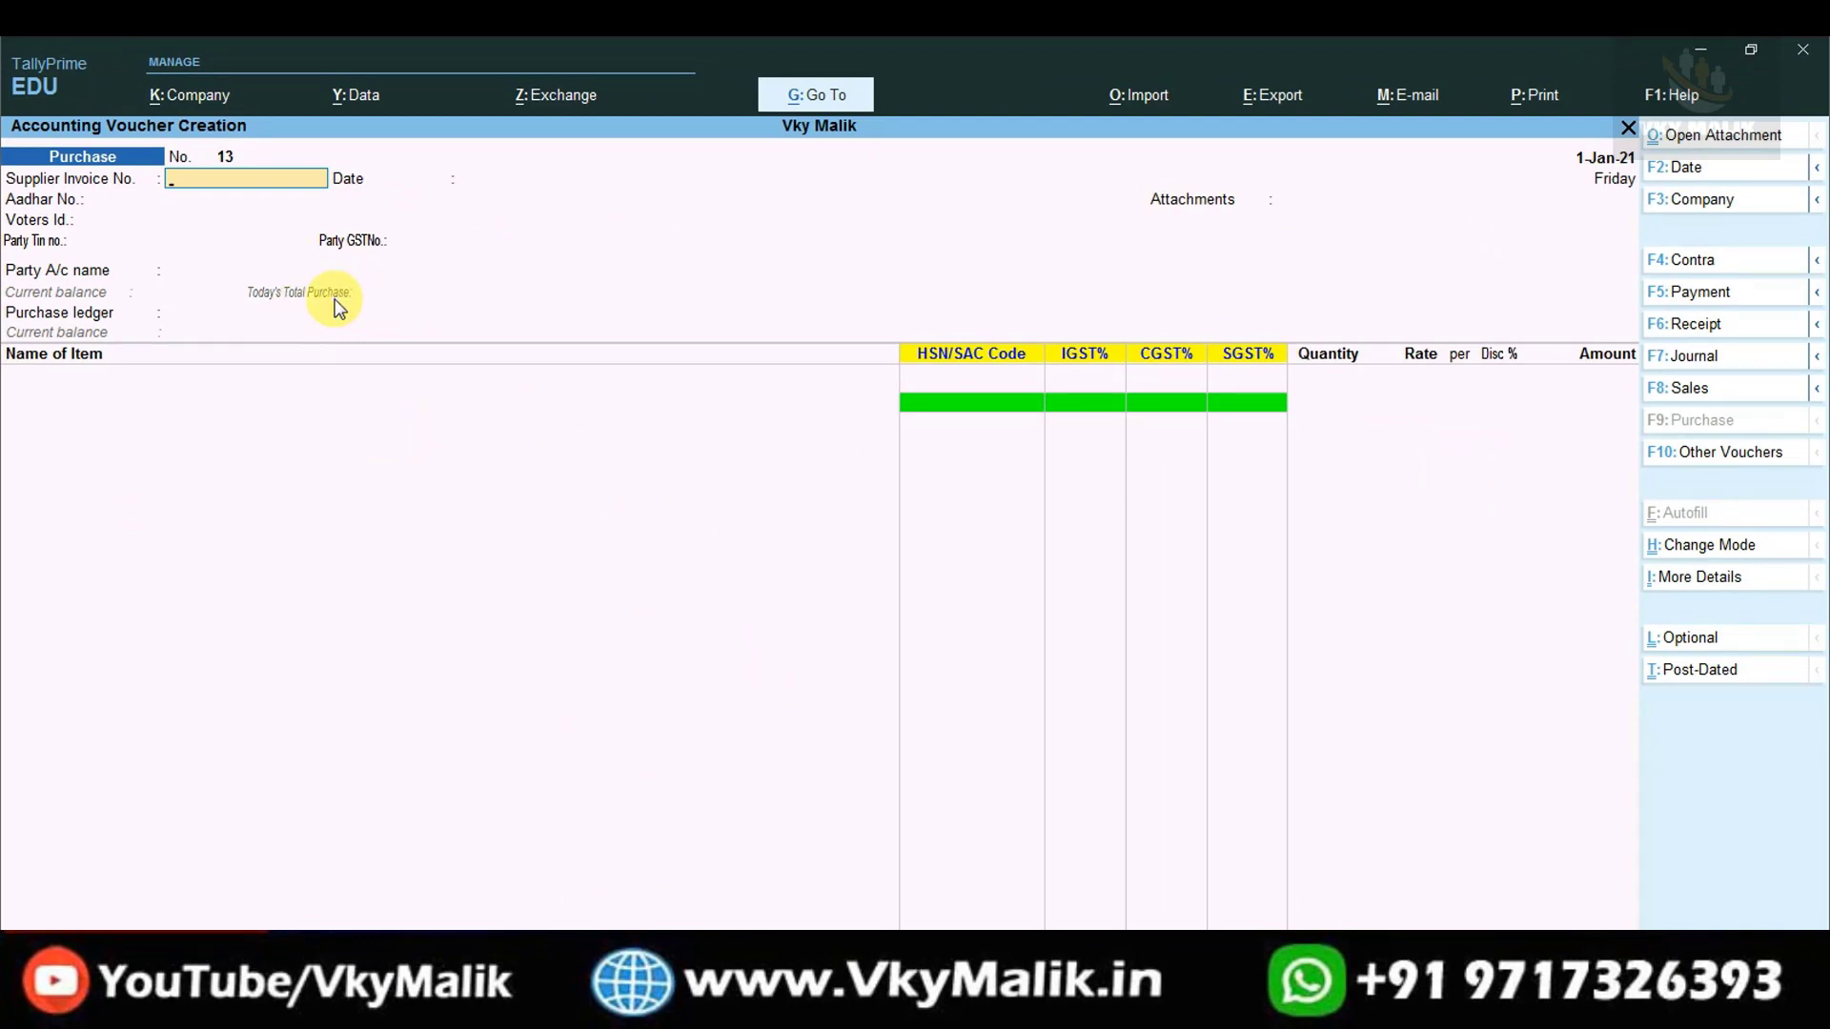
pyautogui.click(1685, 393)
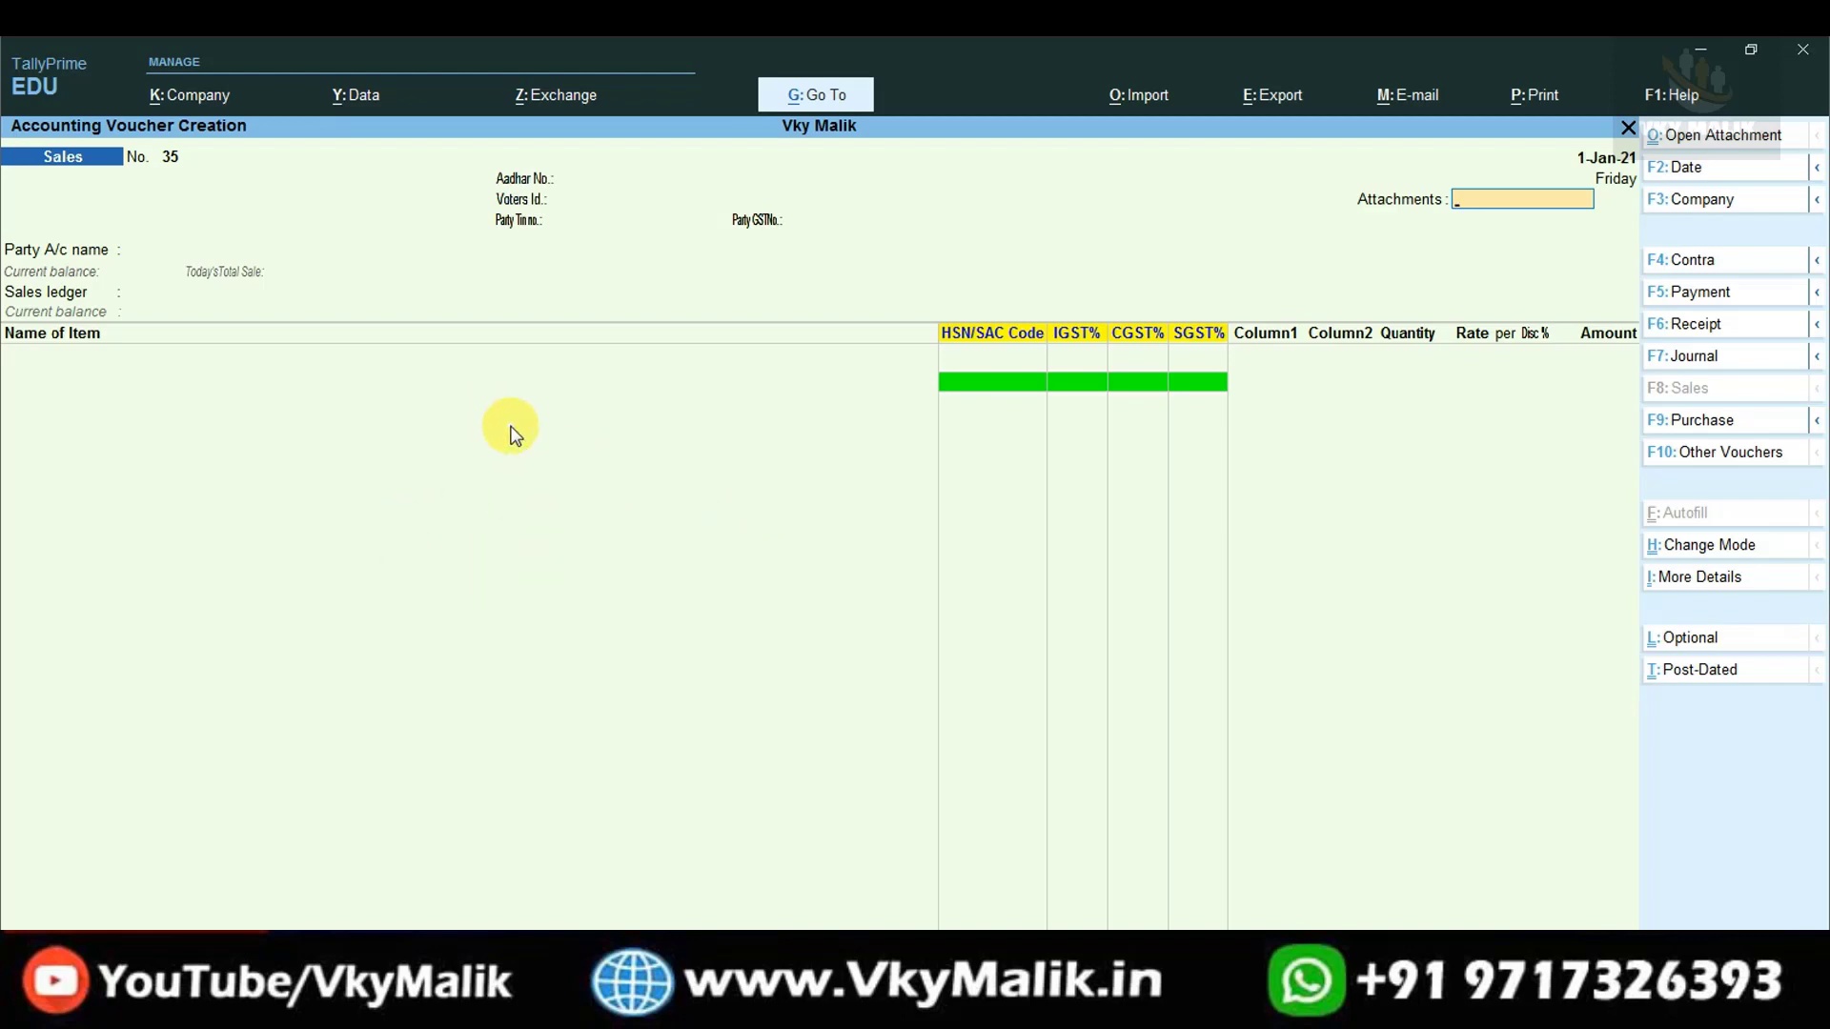
pyautogui.press('F2')
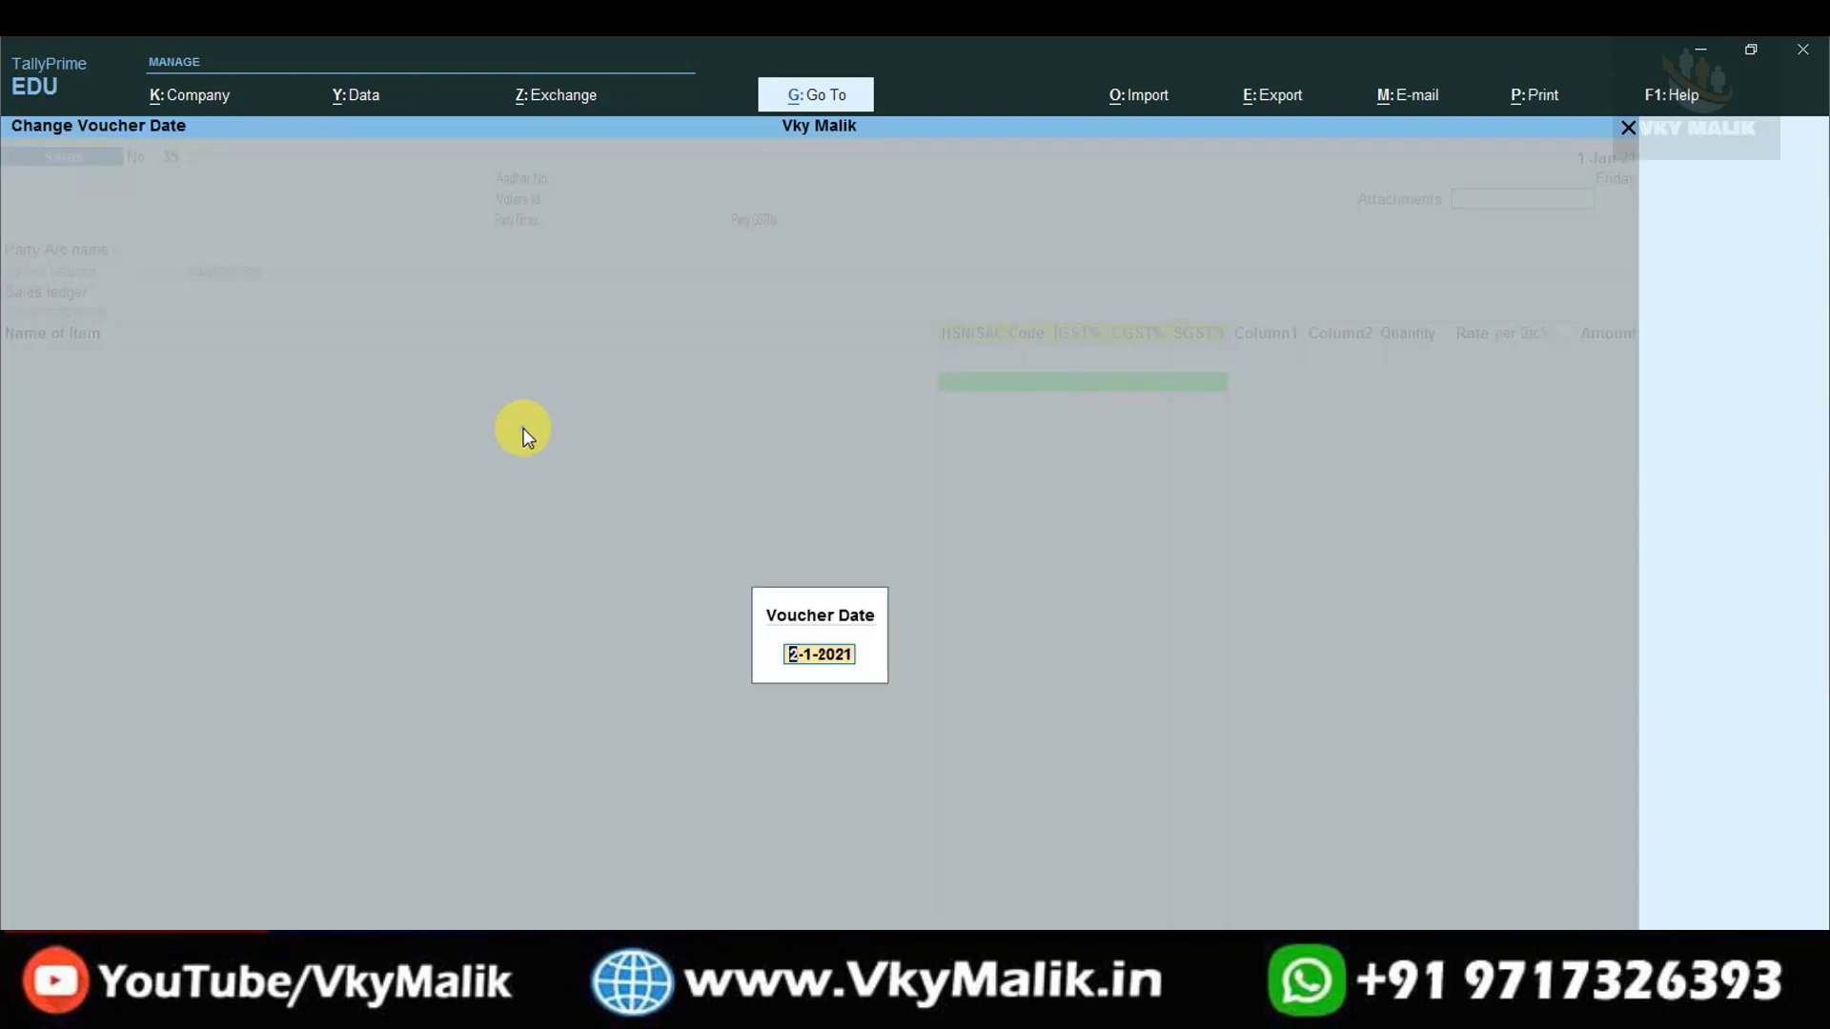
pyautogui.write('1.2')
pyautogui.press('Return')
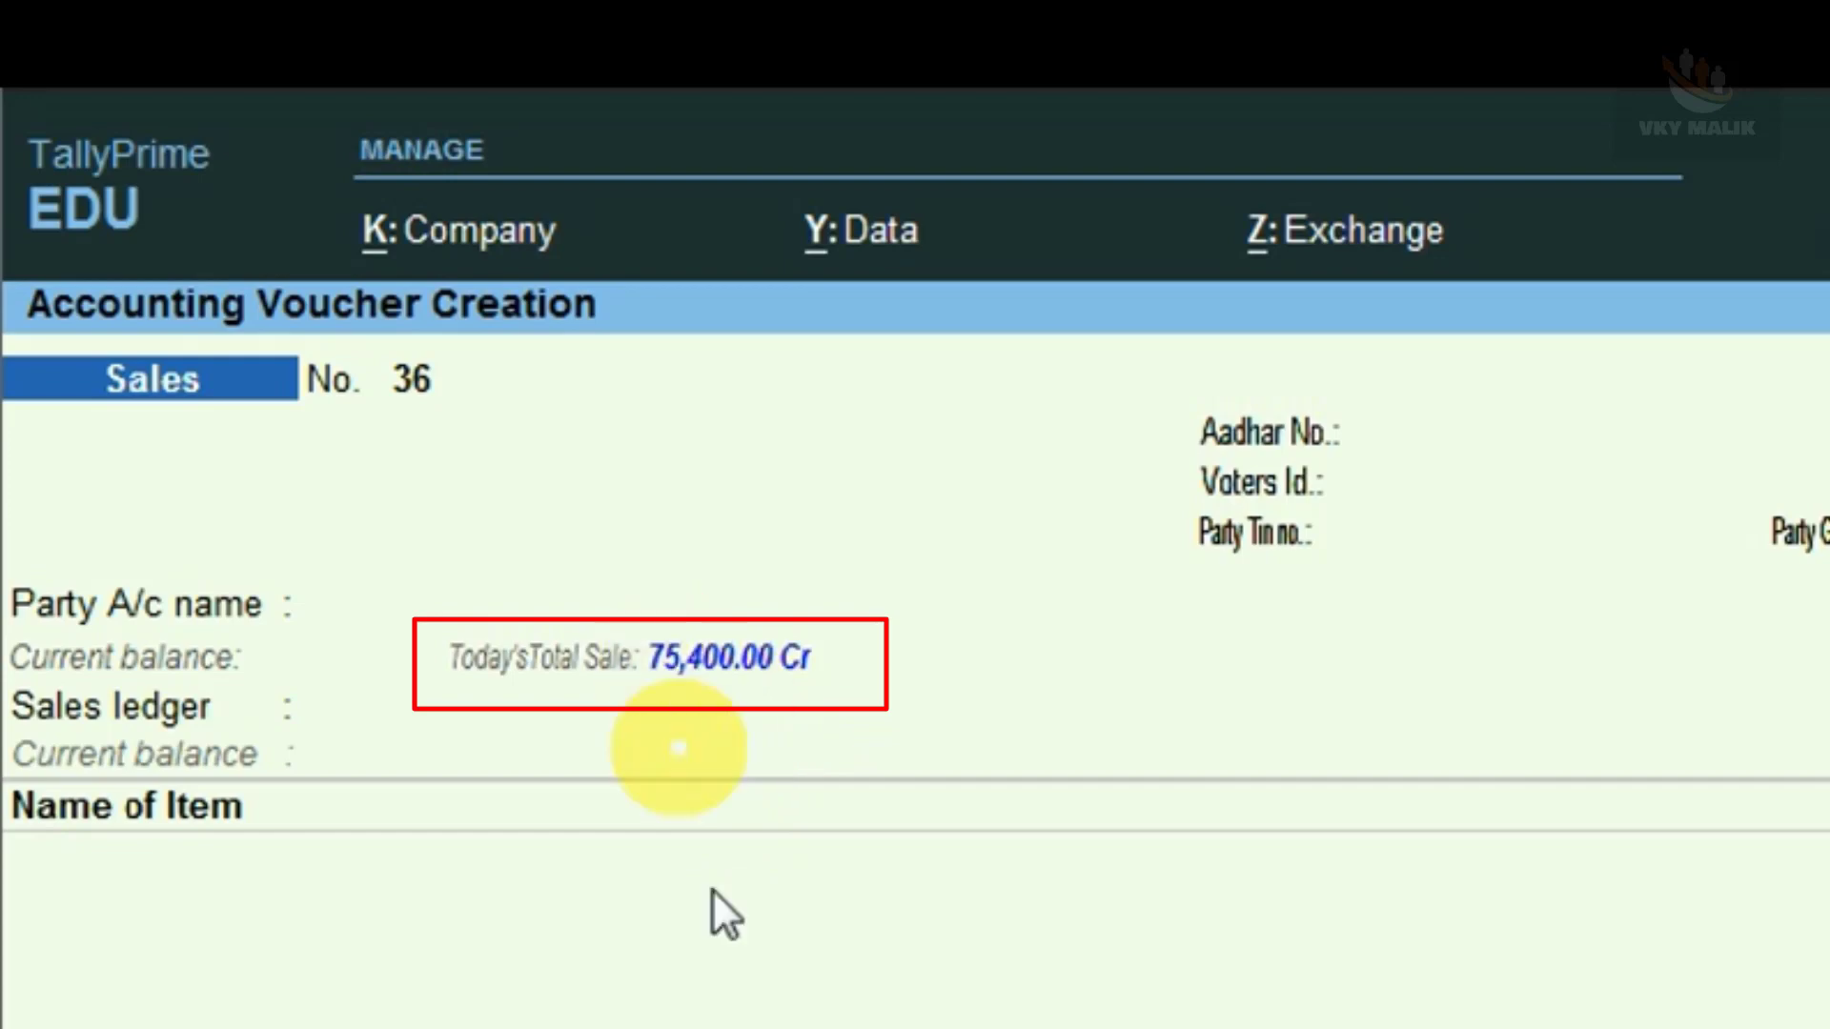
# - Set the Sales voucher date to 2-Feb-2021 and choose GSP Telecome (Customer) as the party with the Sales ledger, leaving dispatch details blank
pyautogui.press('F2')
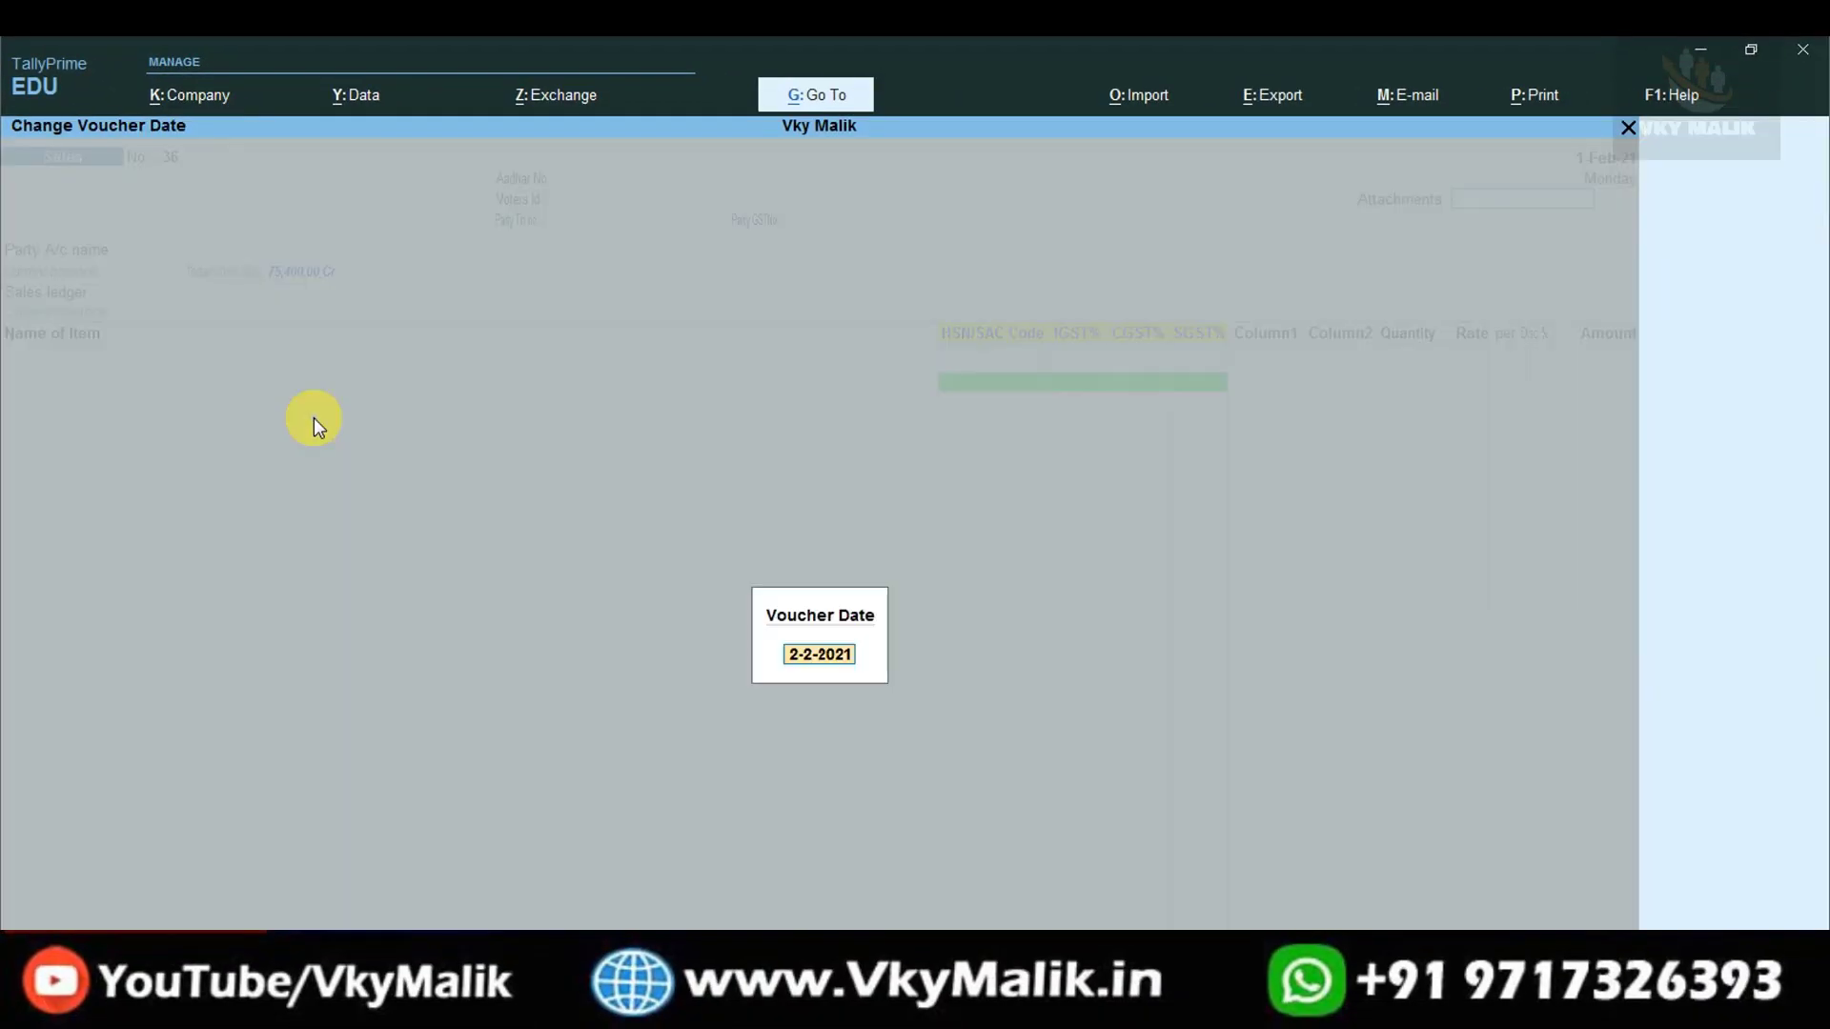
pyautogui.press('Return')
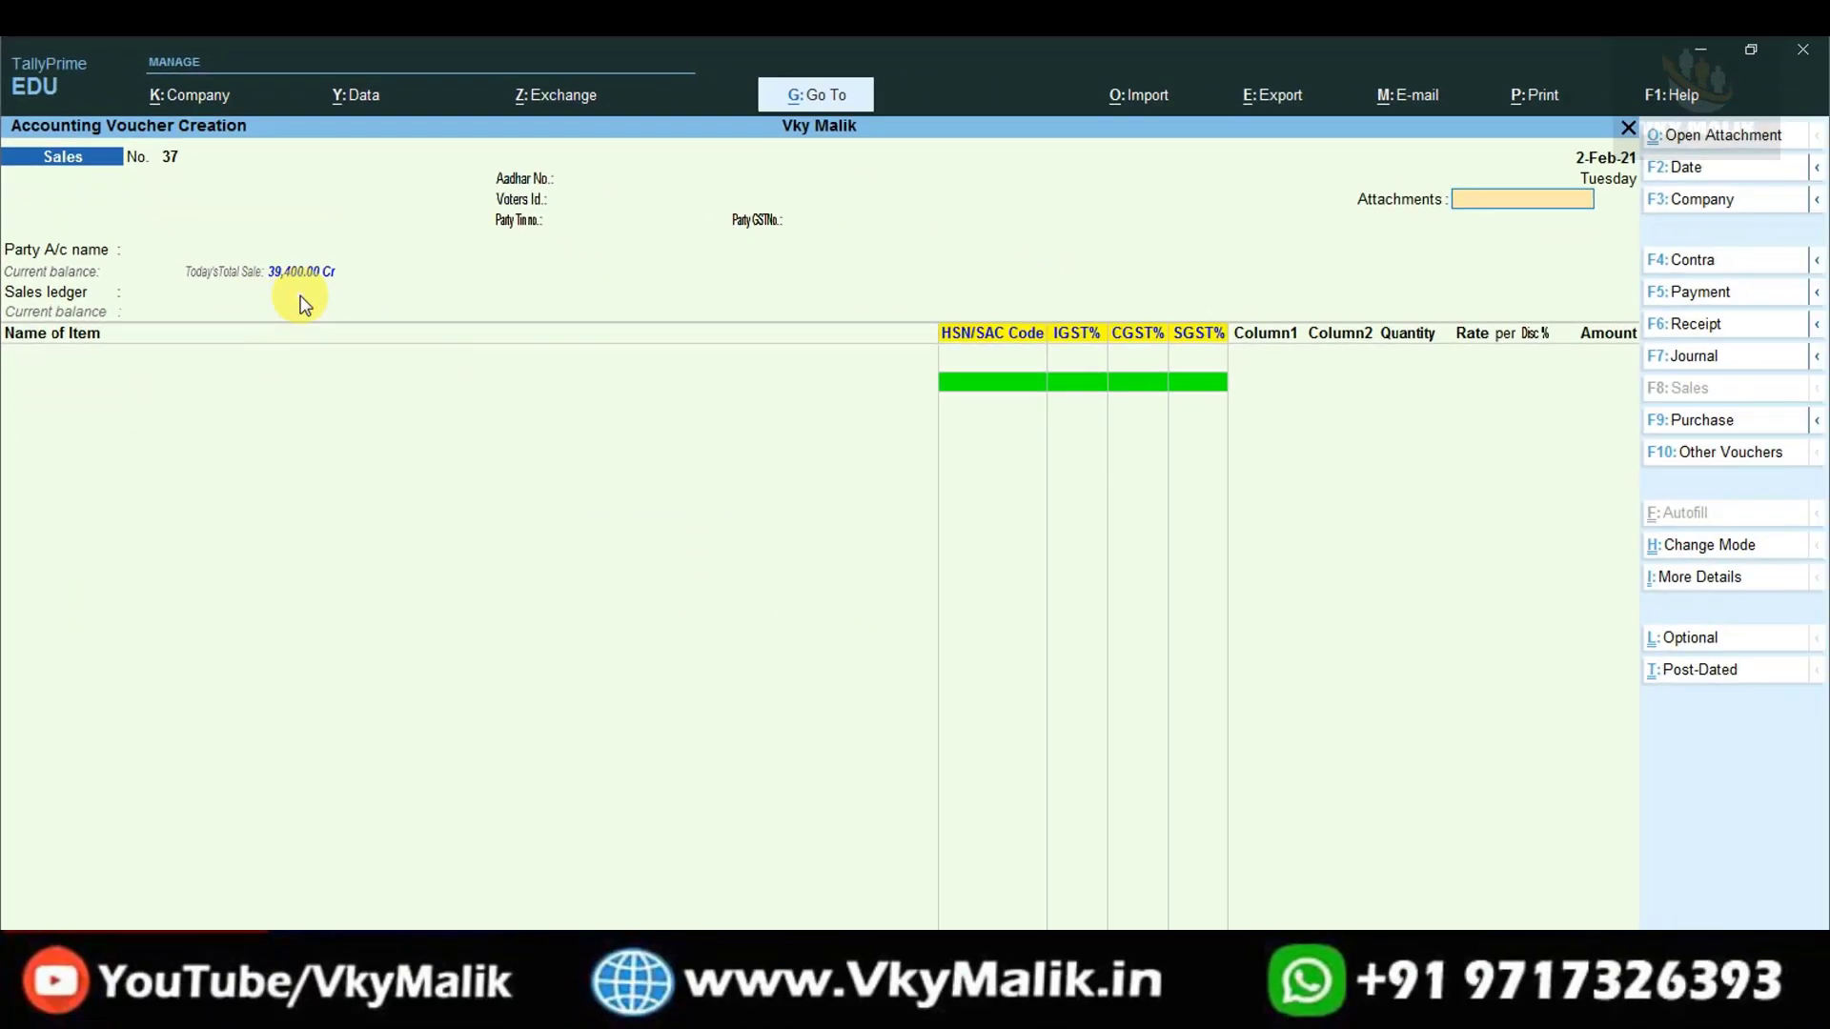
pyautogui.press('Return')
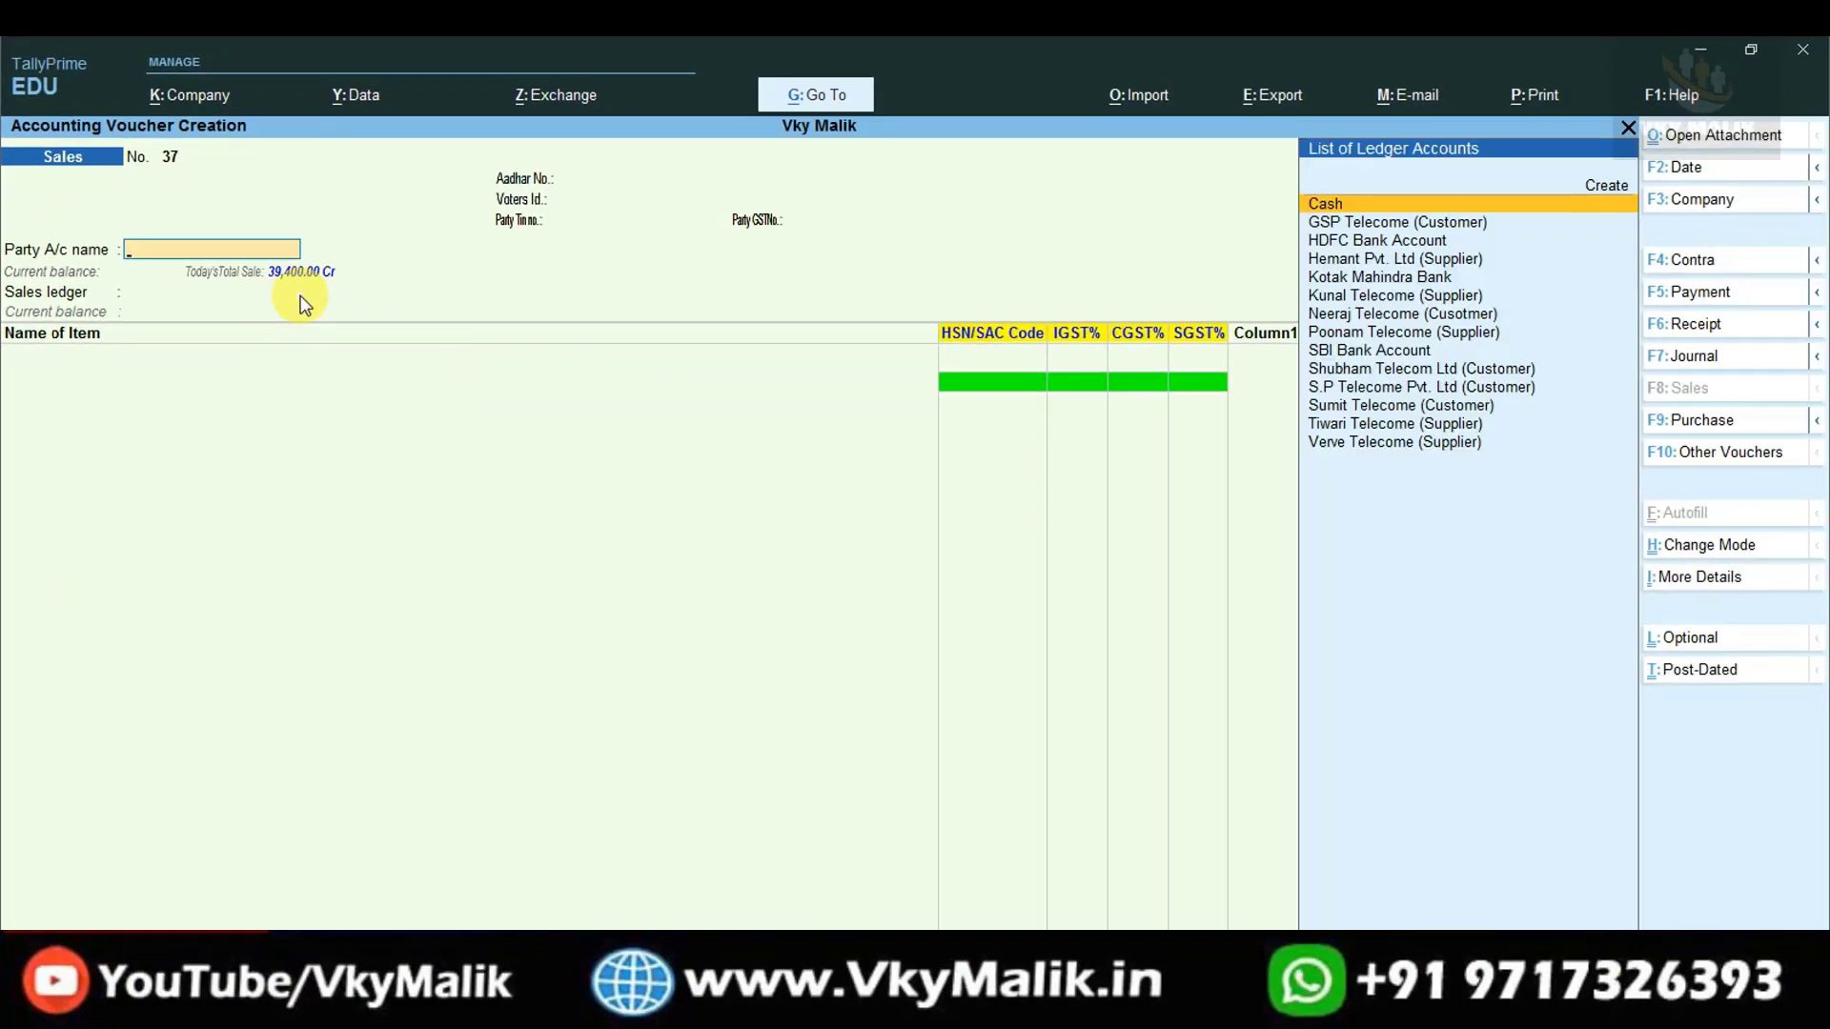
pyautogui.press('Down')
pyautogui.press('Return')
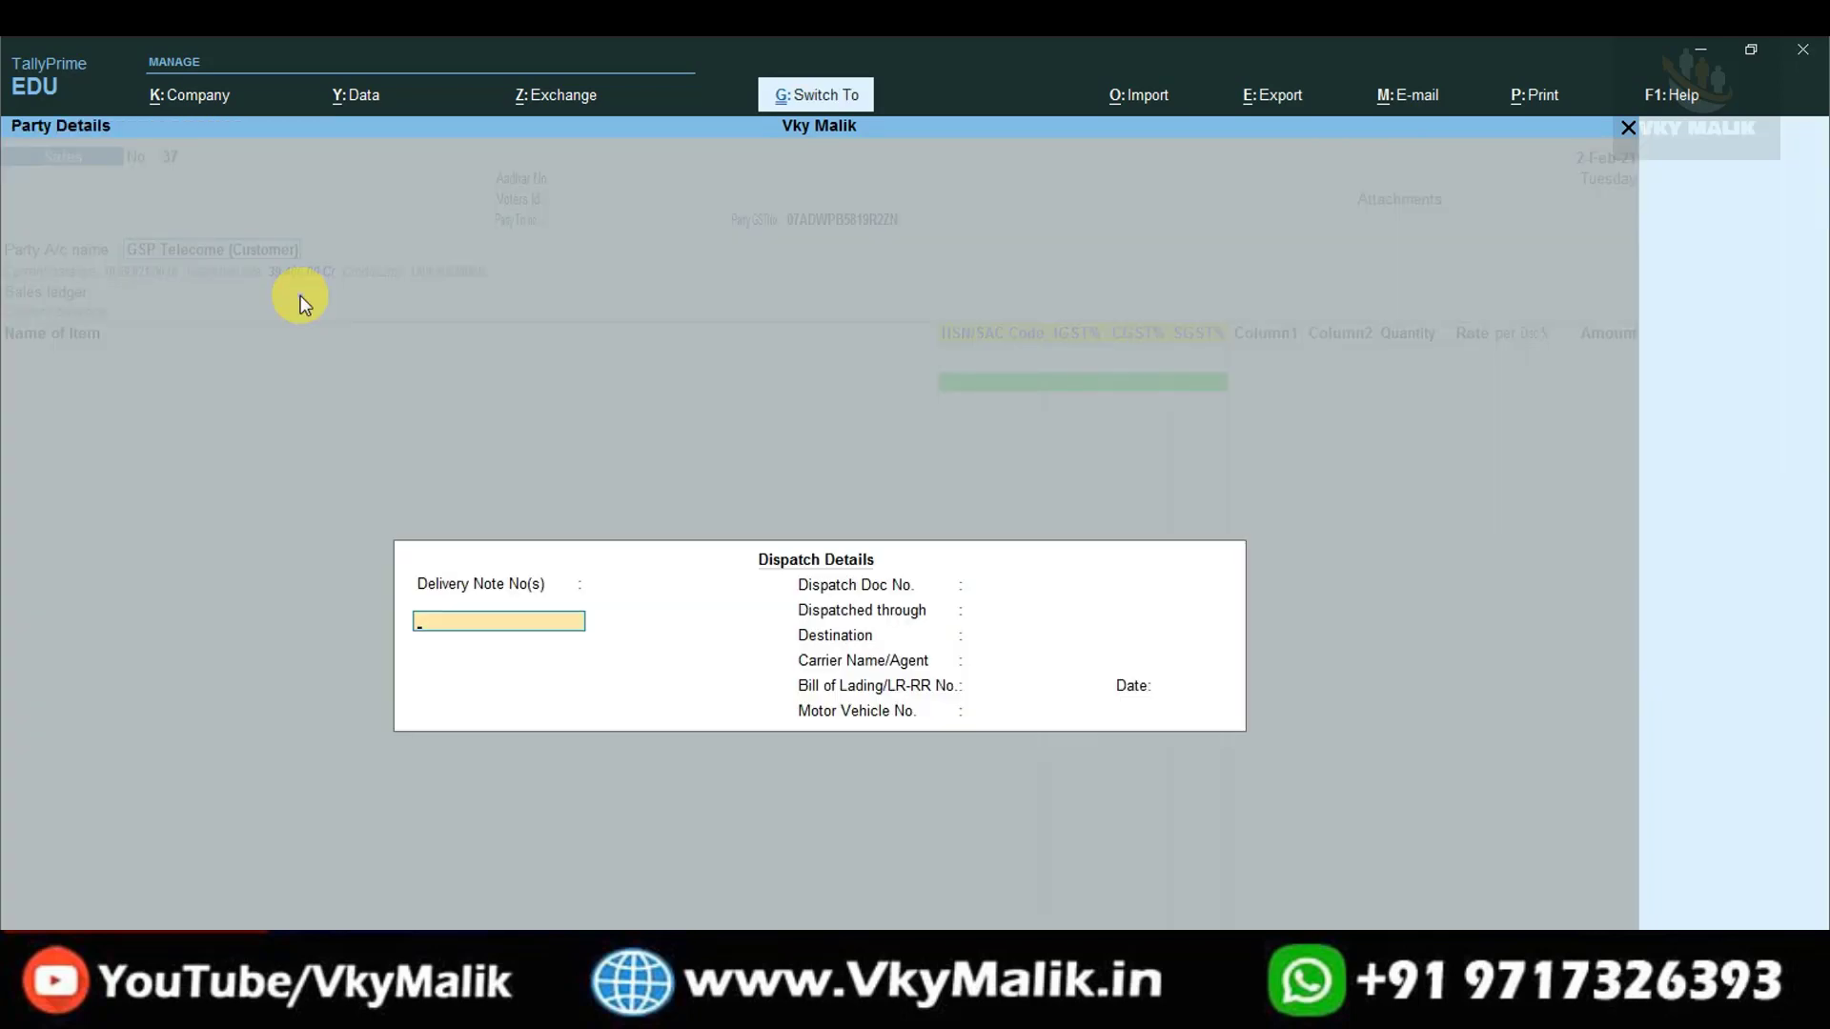
pyautogui.hotkey('ctrl', 'a')
pyautogui.hotkey('ctrl', 'a')
pyautogui.press('Return')
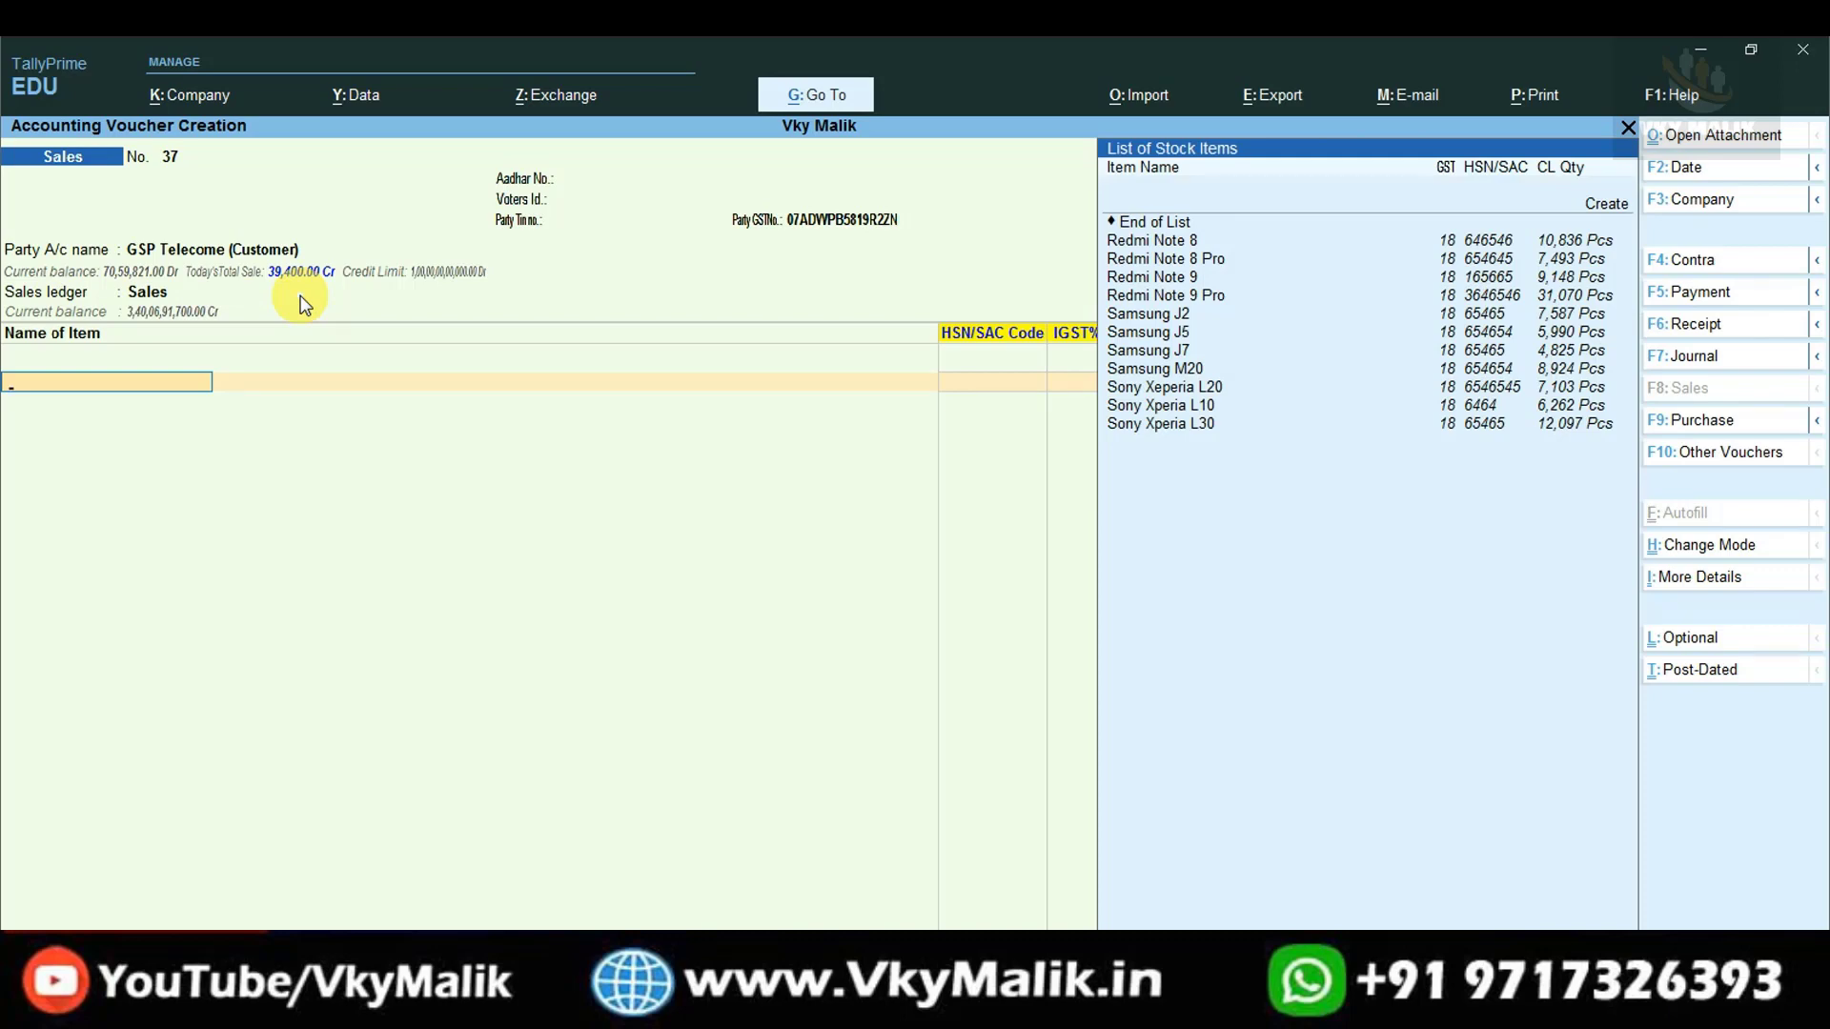
# - Add 1 Pcs of Redmi Note 8 at a rate of 20,000 to the Sales voucher and save it
pyautogui.press('Down')
pyautogui.press('Return')
pyautogui.press('Return')
pyautogui.press('Return')
pyautogui.press('Return')
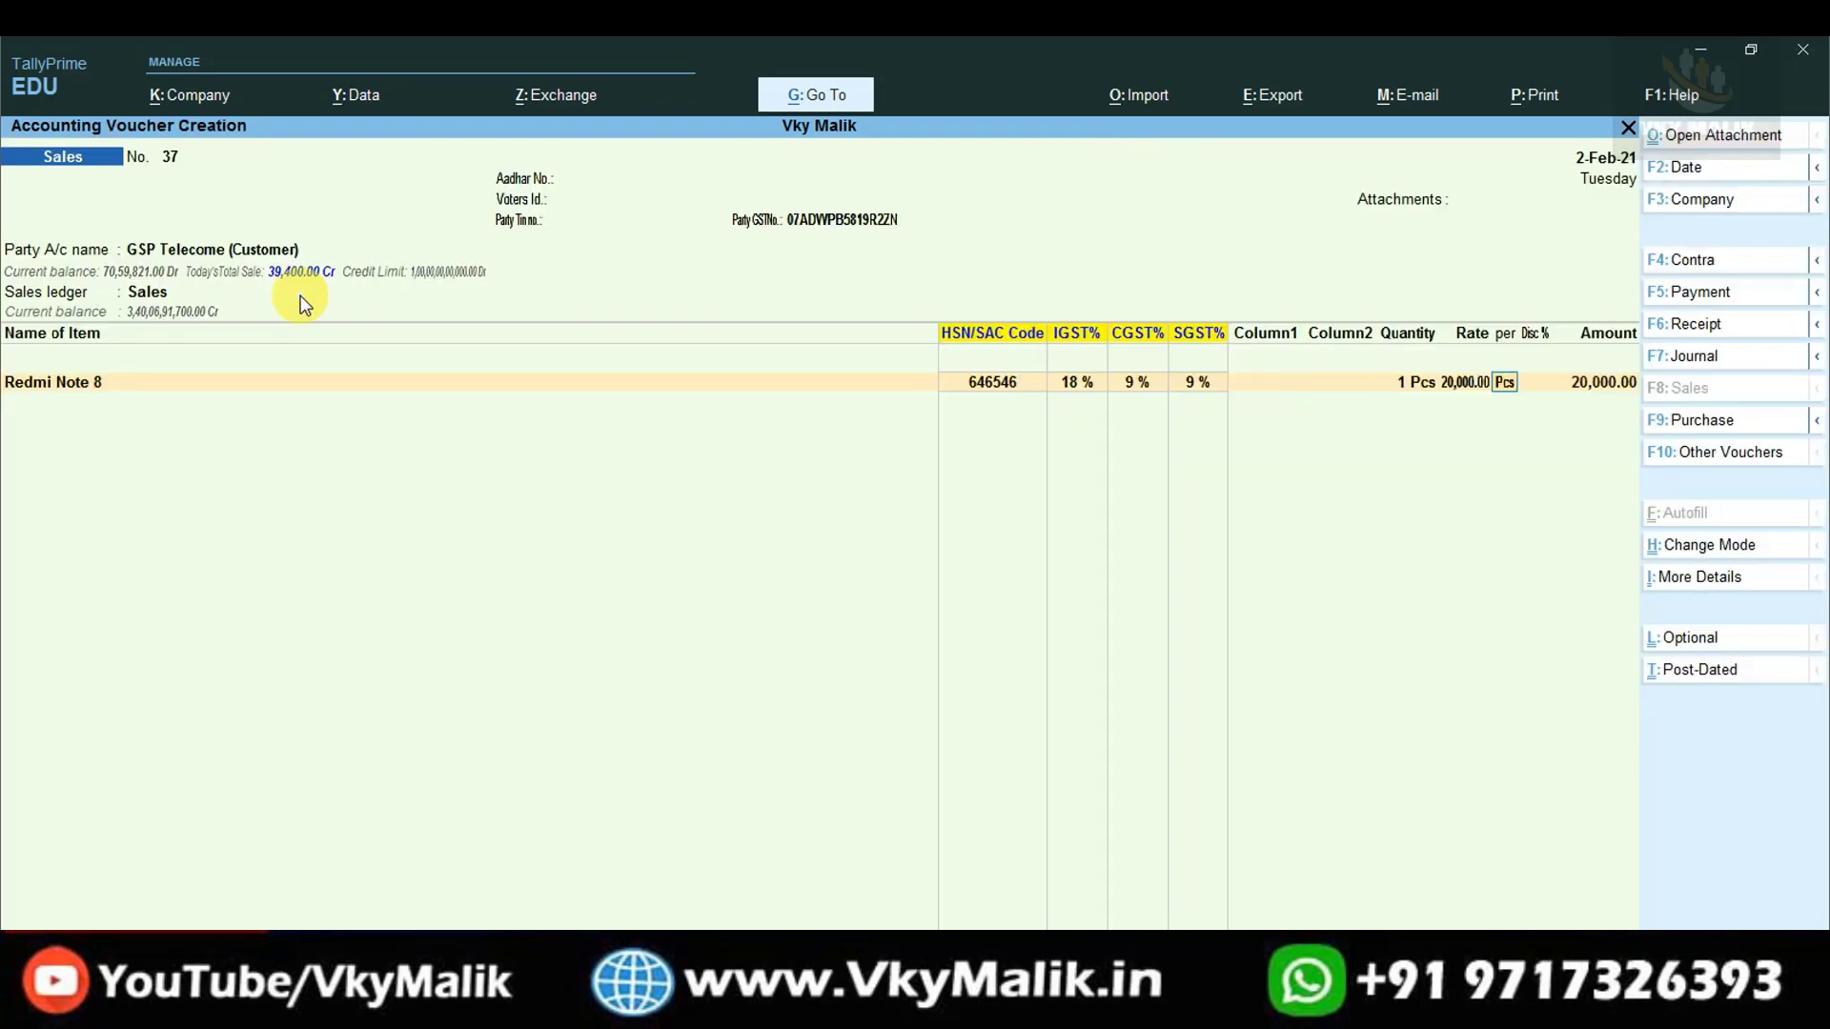
pyautogui.press('Return')
pyautogui.press('Return')
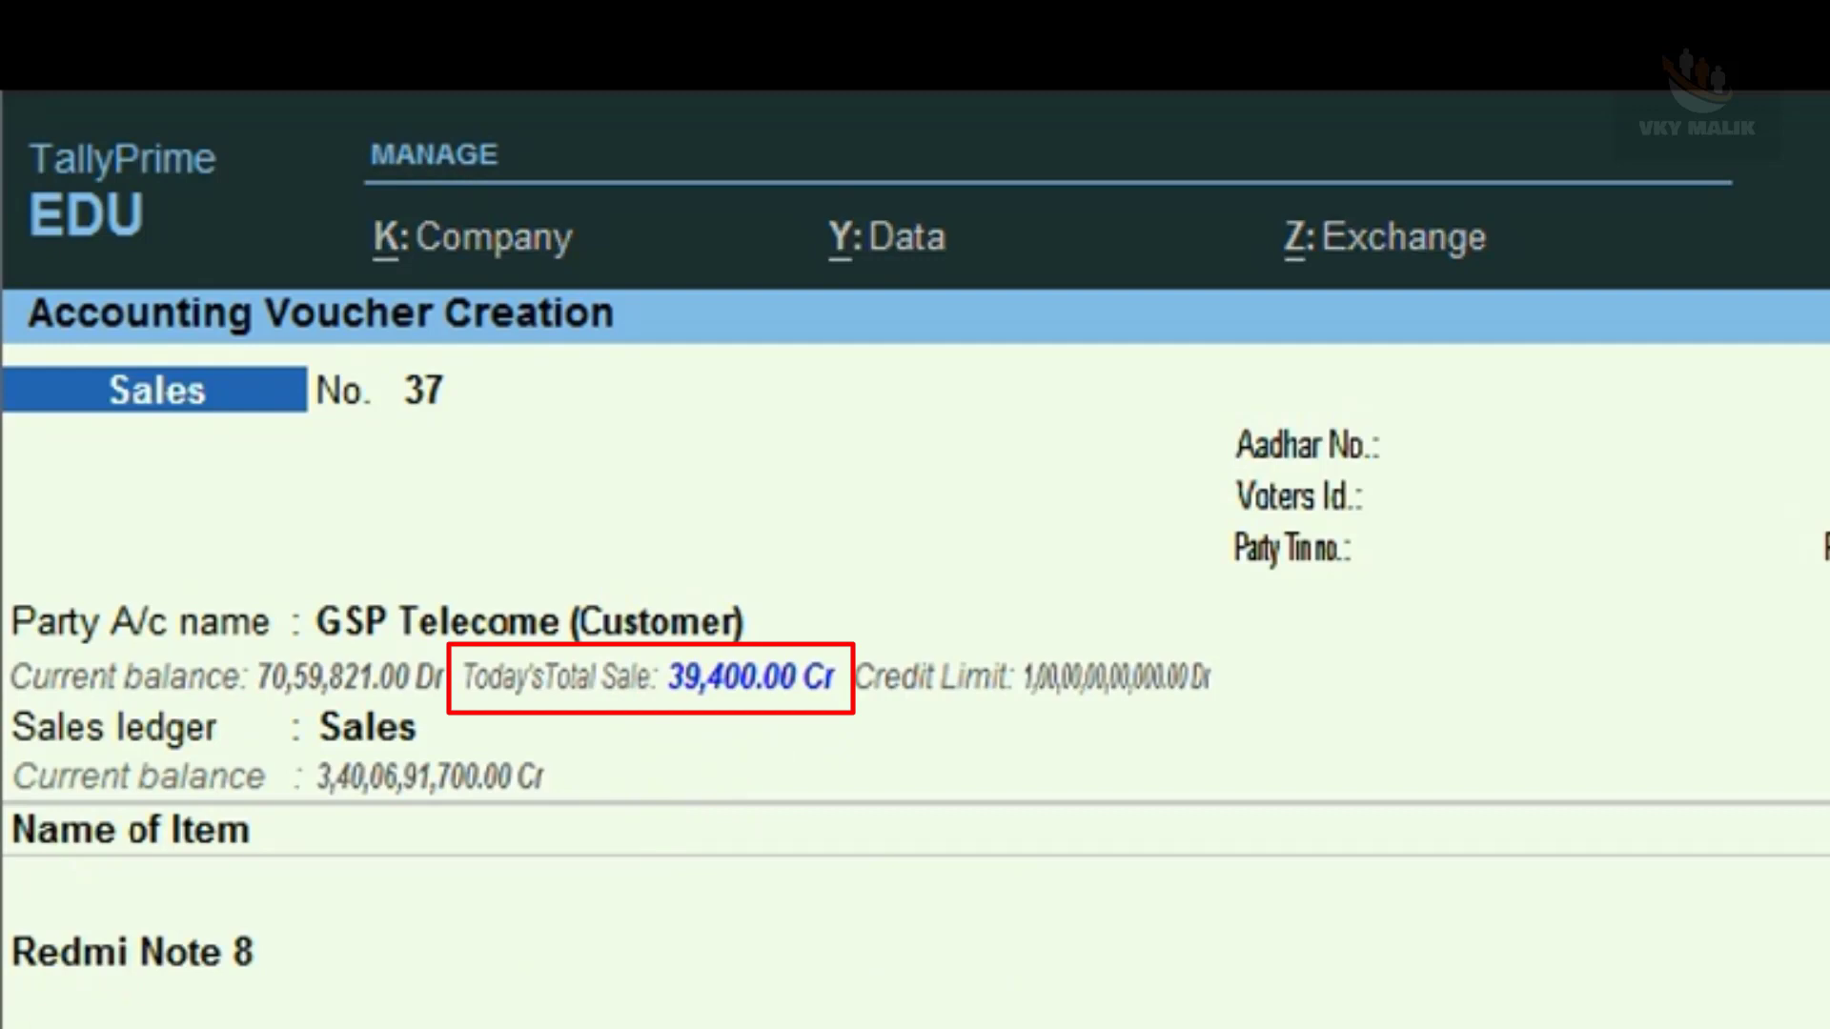
pyautogui.hotkey('ctrl', 'a')
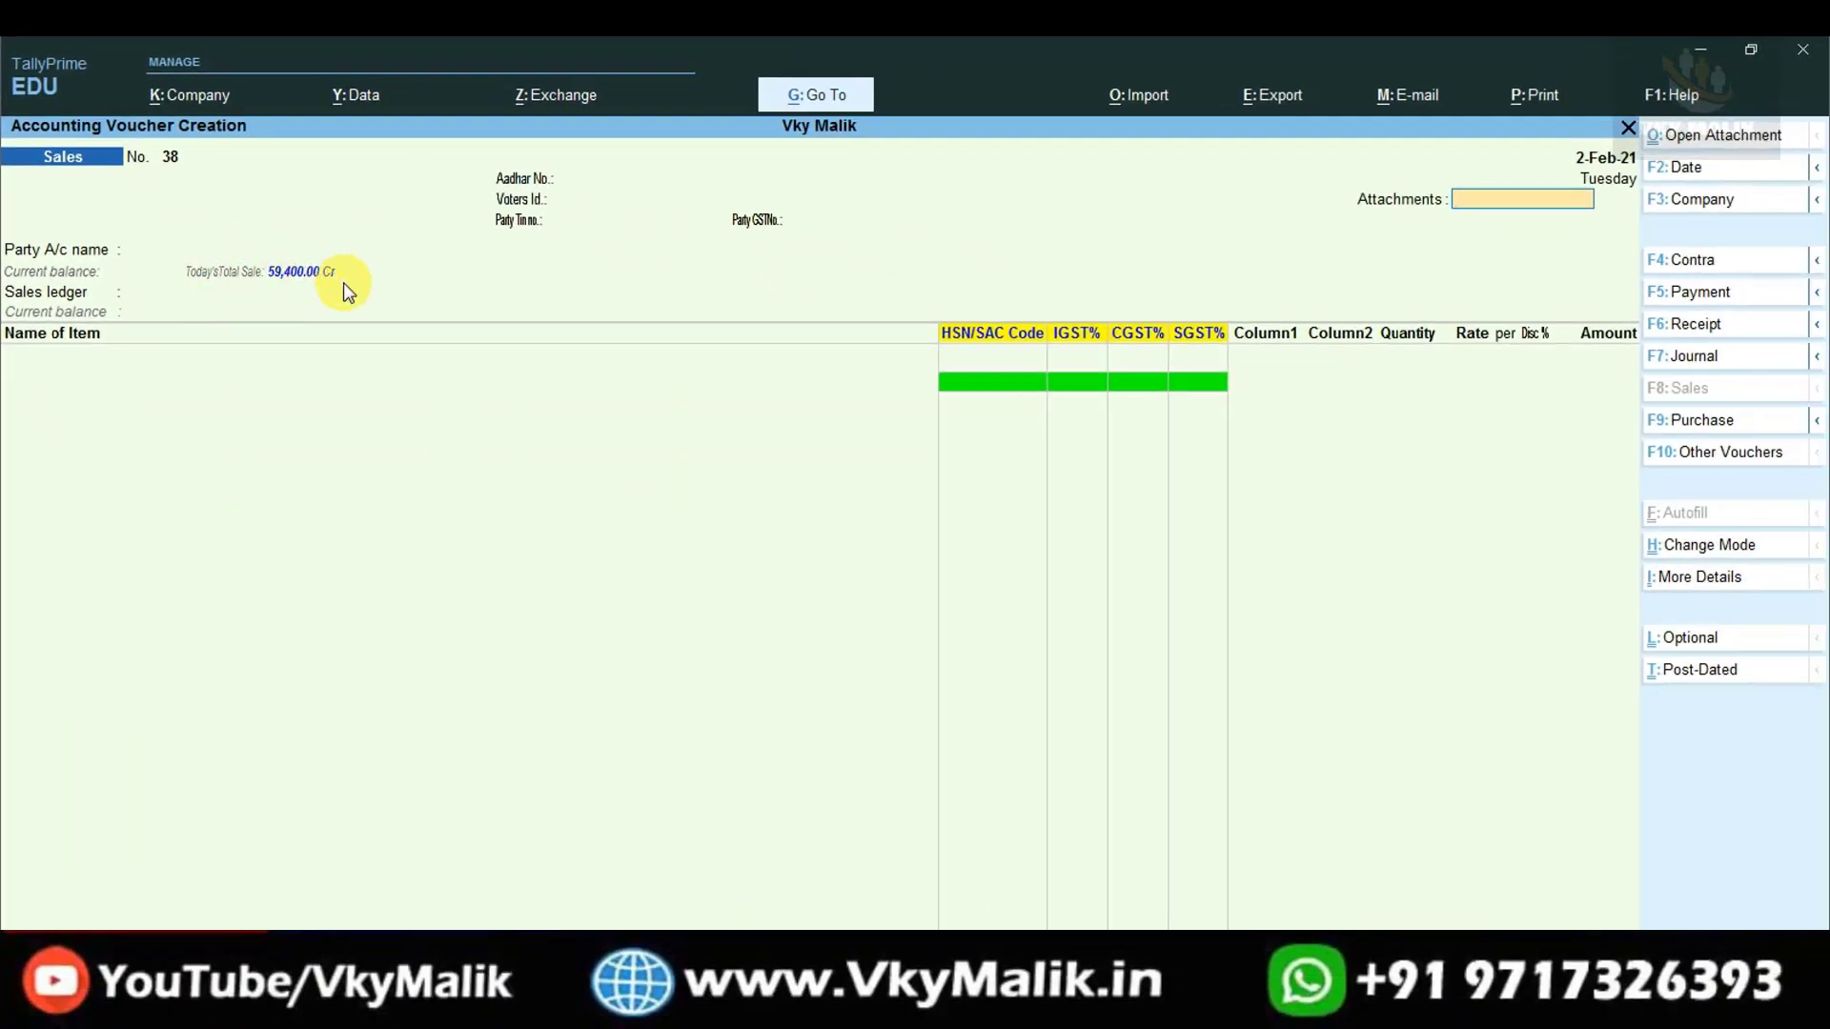
# - Switch to a Purchase voucher to check the total purchase for 2-Feb-2021
pyautogui.click(1697, 421)
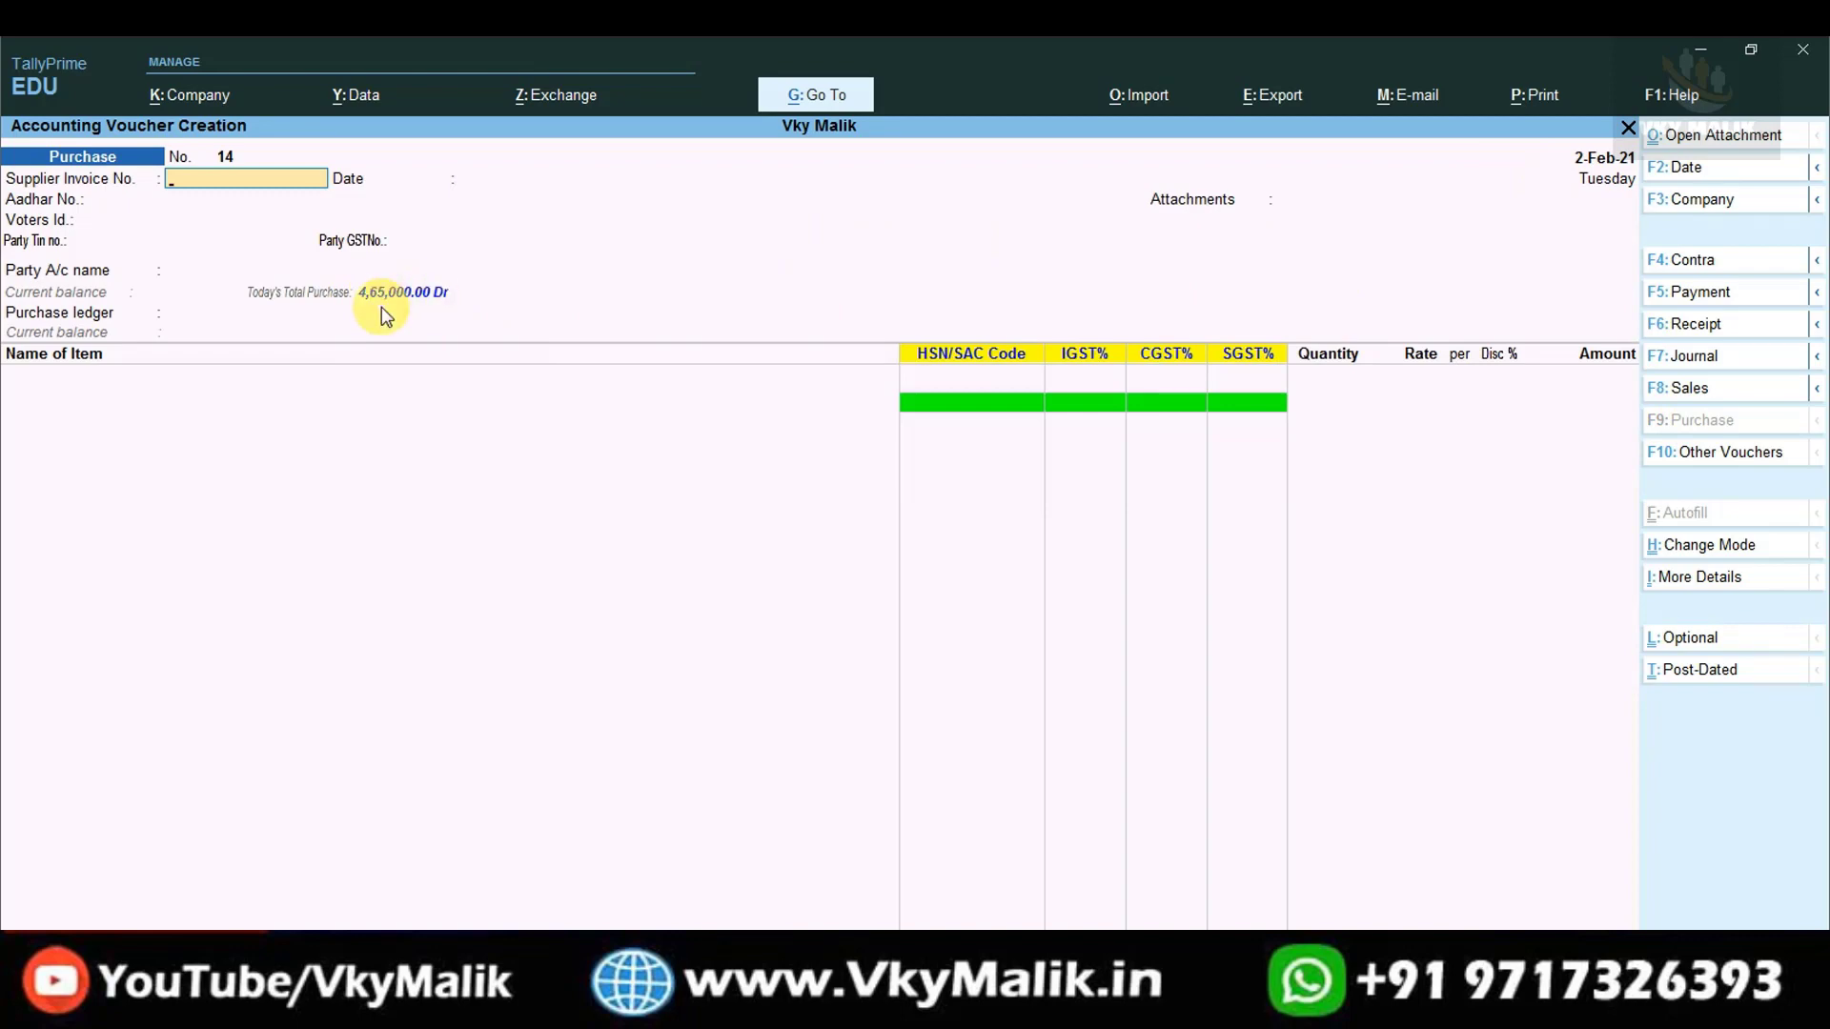
# - Set the Purchase voucher date to 1-Mar-2021 to check that day's total purchase
pyautogui.press('F2')
pyautogui.write('1-3')
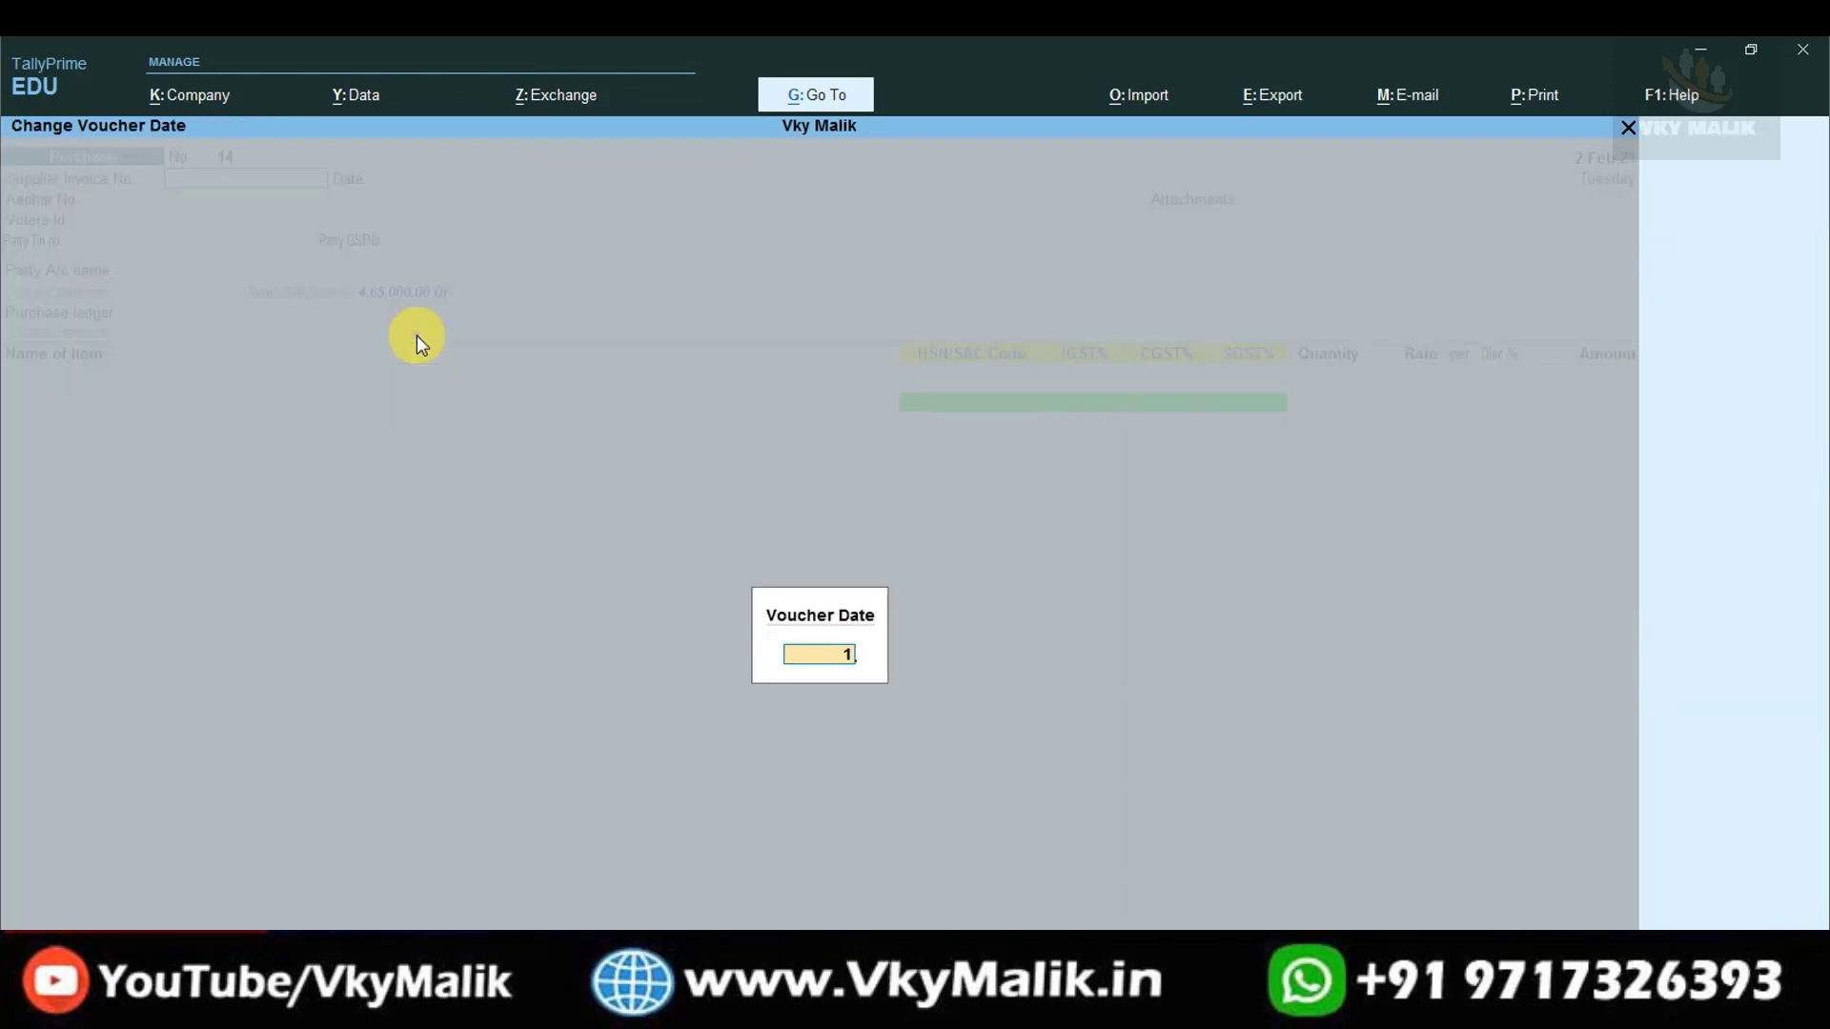
pyautogui.press('Return')
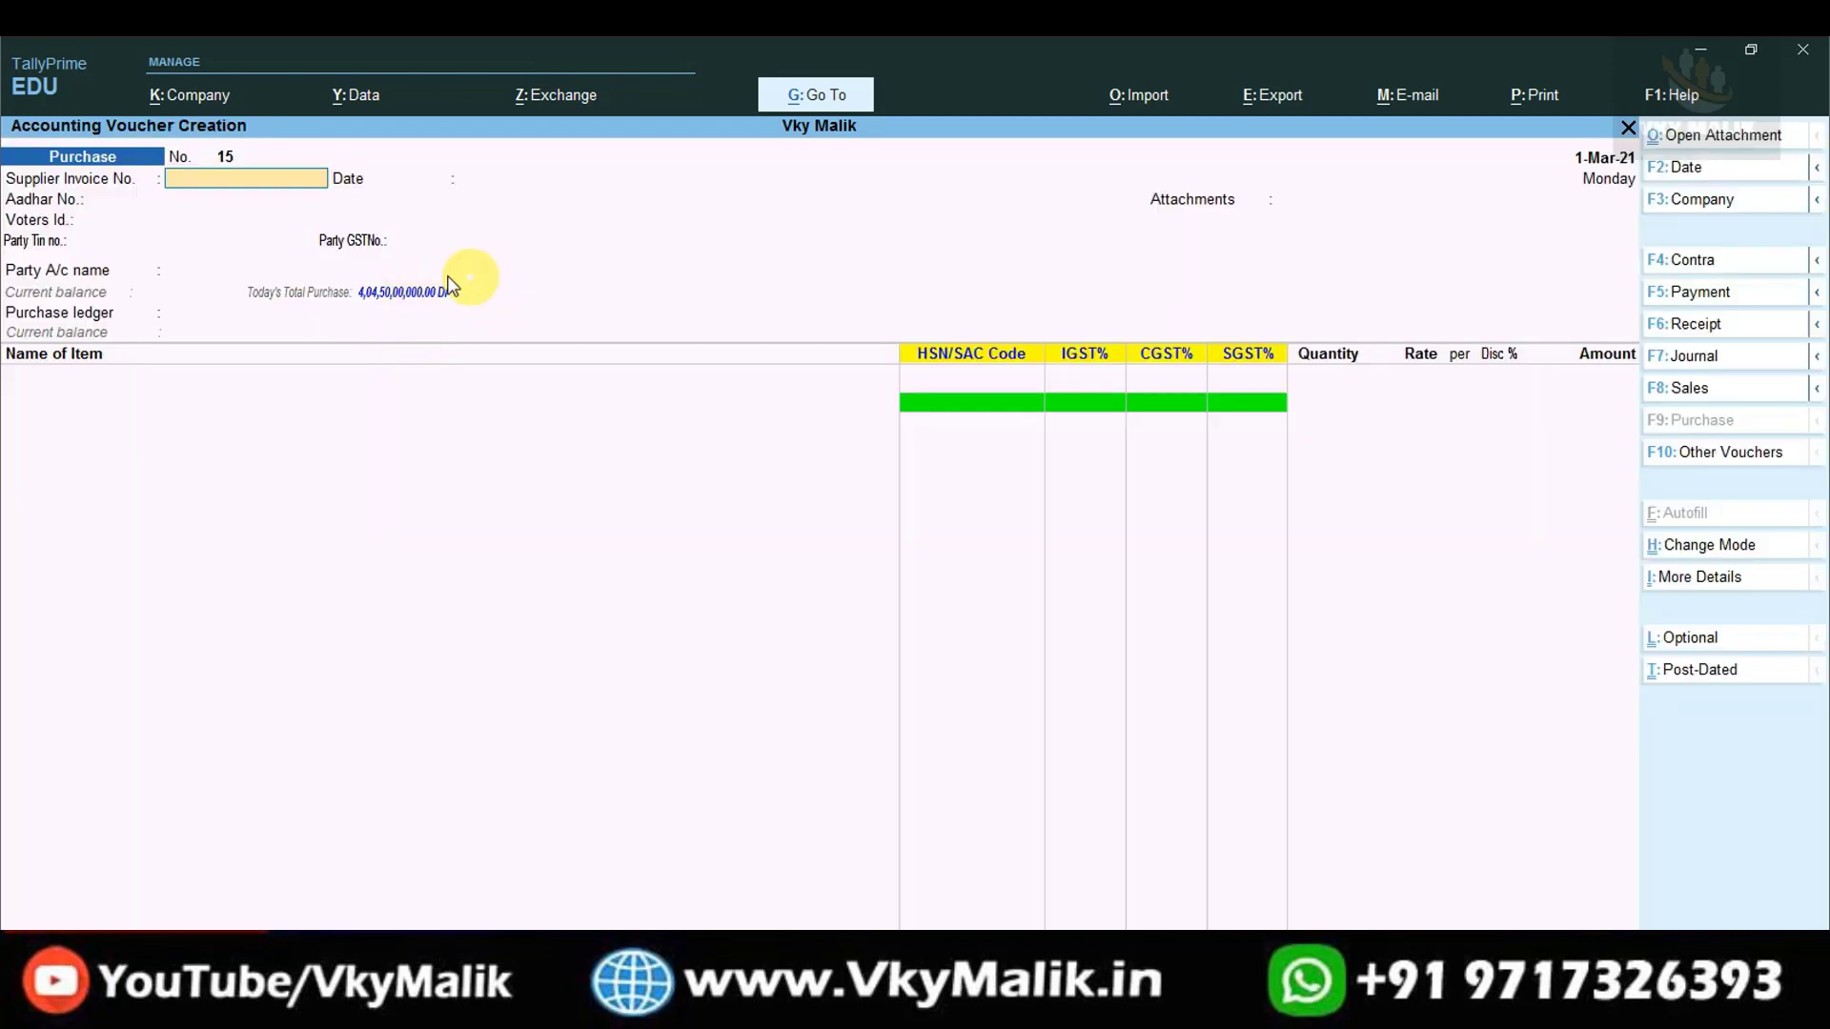
# - Set the Purchase voucher date to 1-Jan-2021 and choose Hemant Pvt. Ltd (Supplier) as the party with the Purchase ledger, leaving supplier invoice details blank
pyautogui.press('F2')
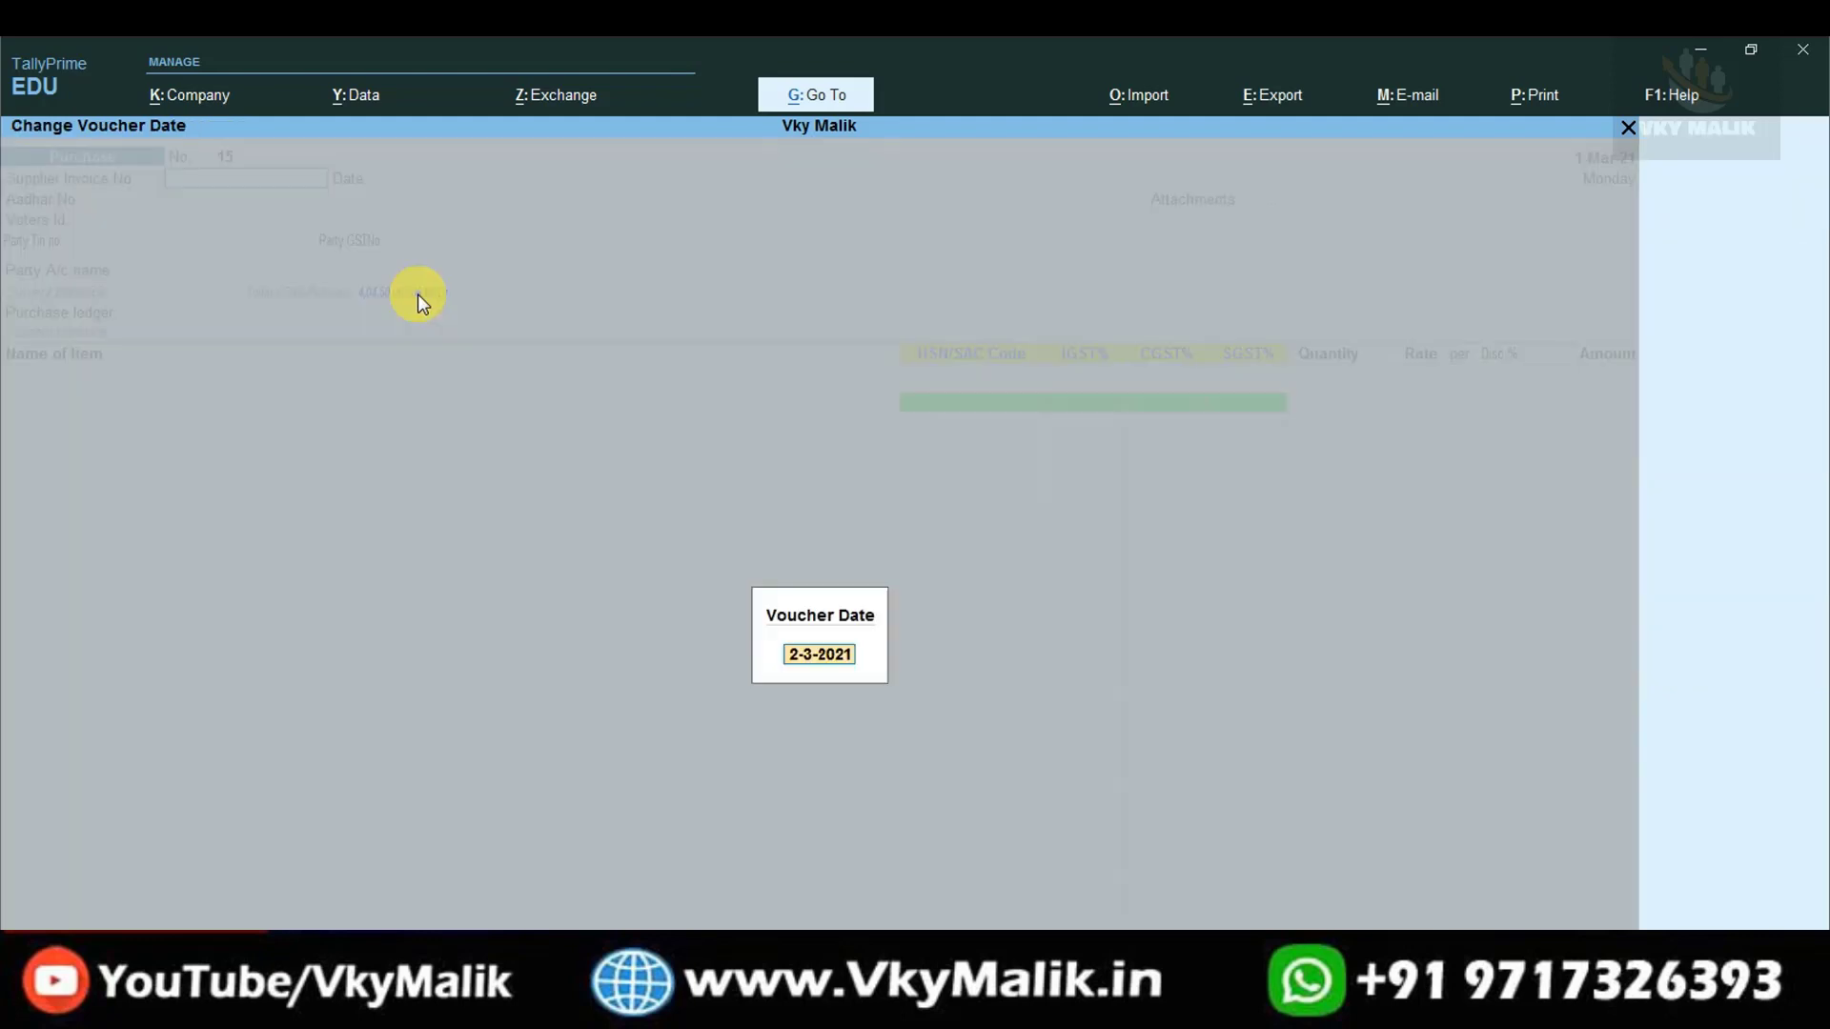
pyautogui.write('1.1')
pyautogui.press('Return')
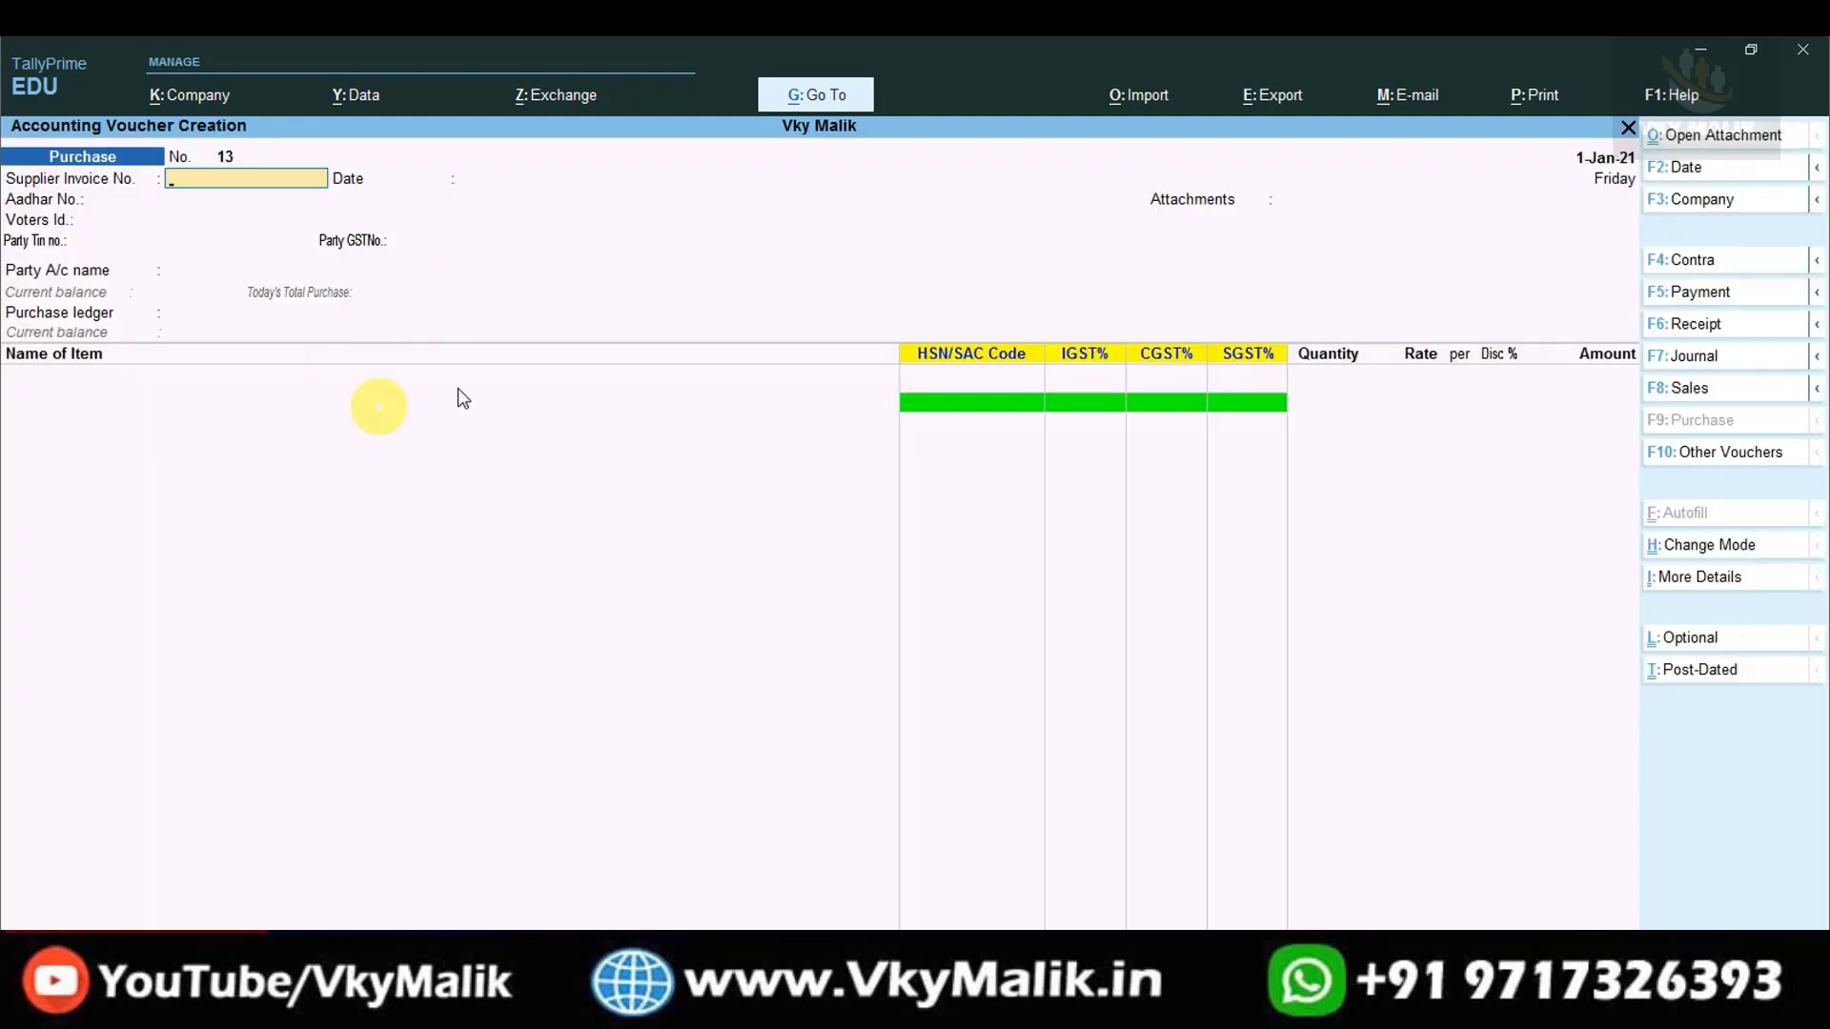
pyautogui.press('Return')
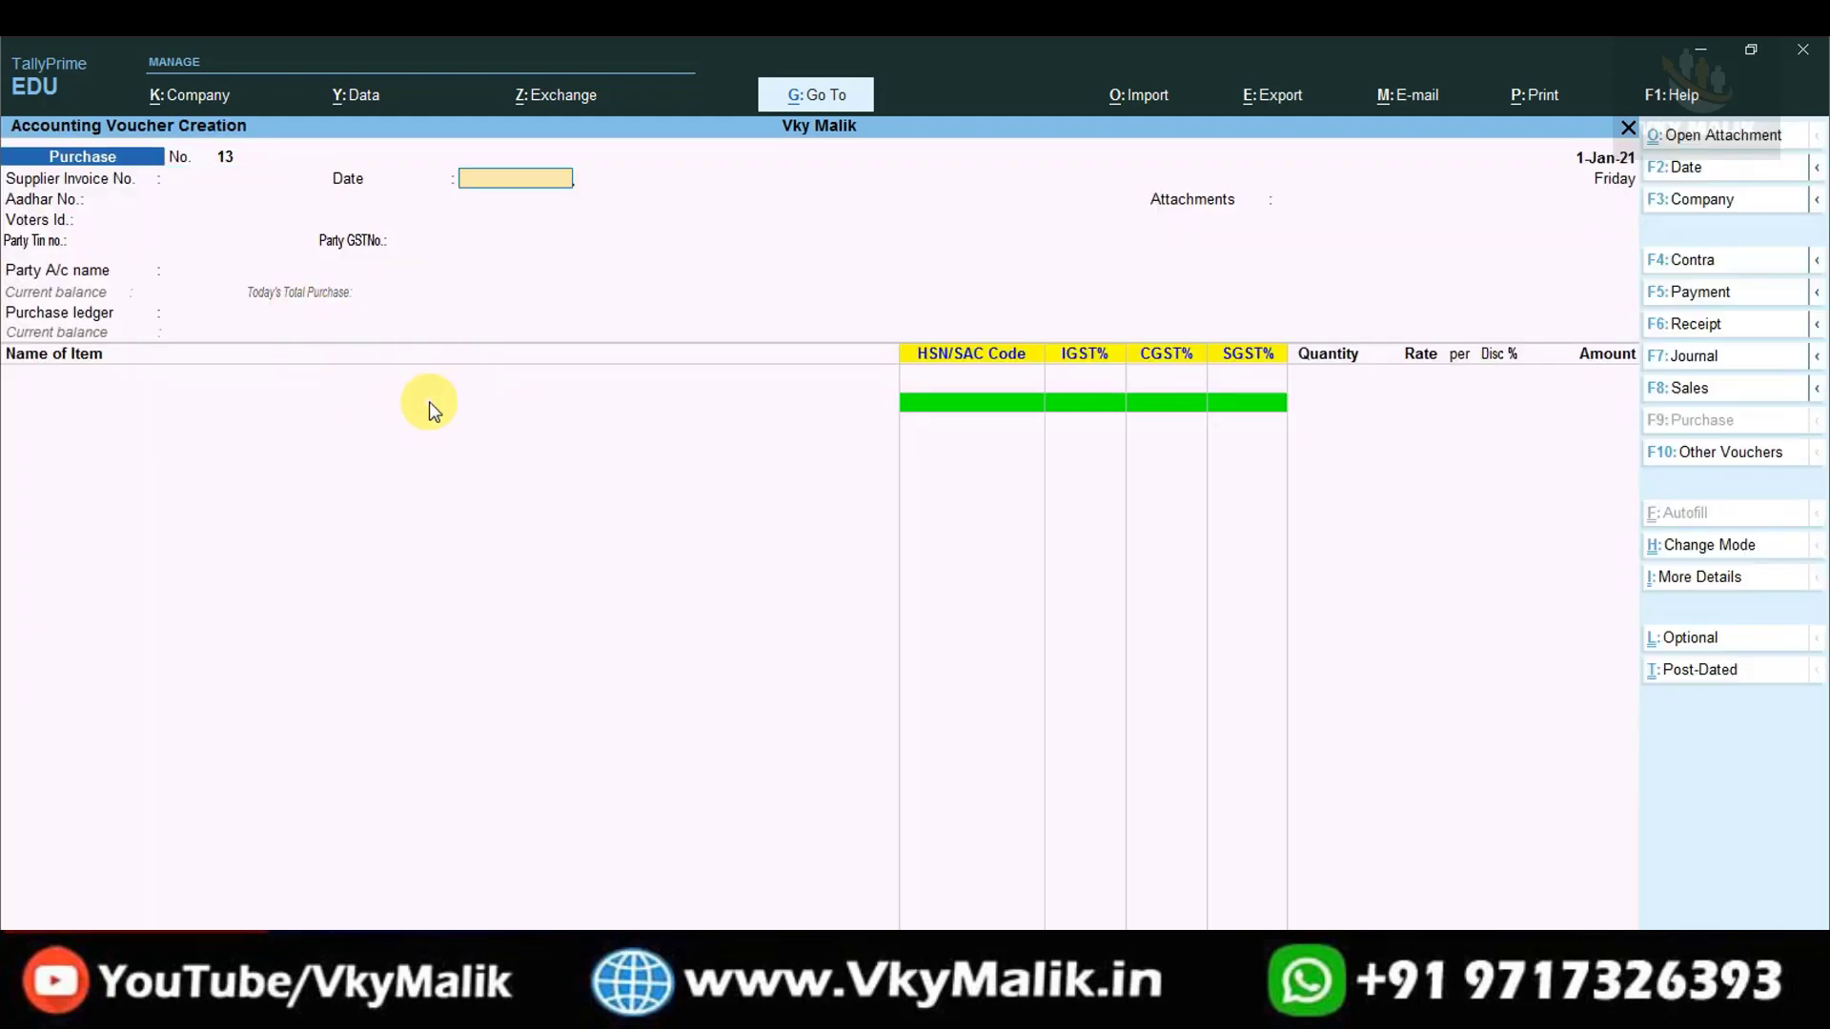
pyautogui.press('Return')
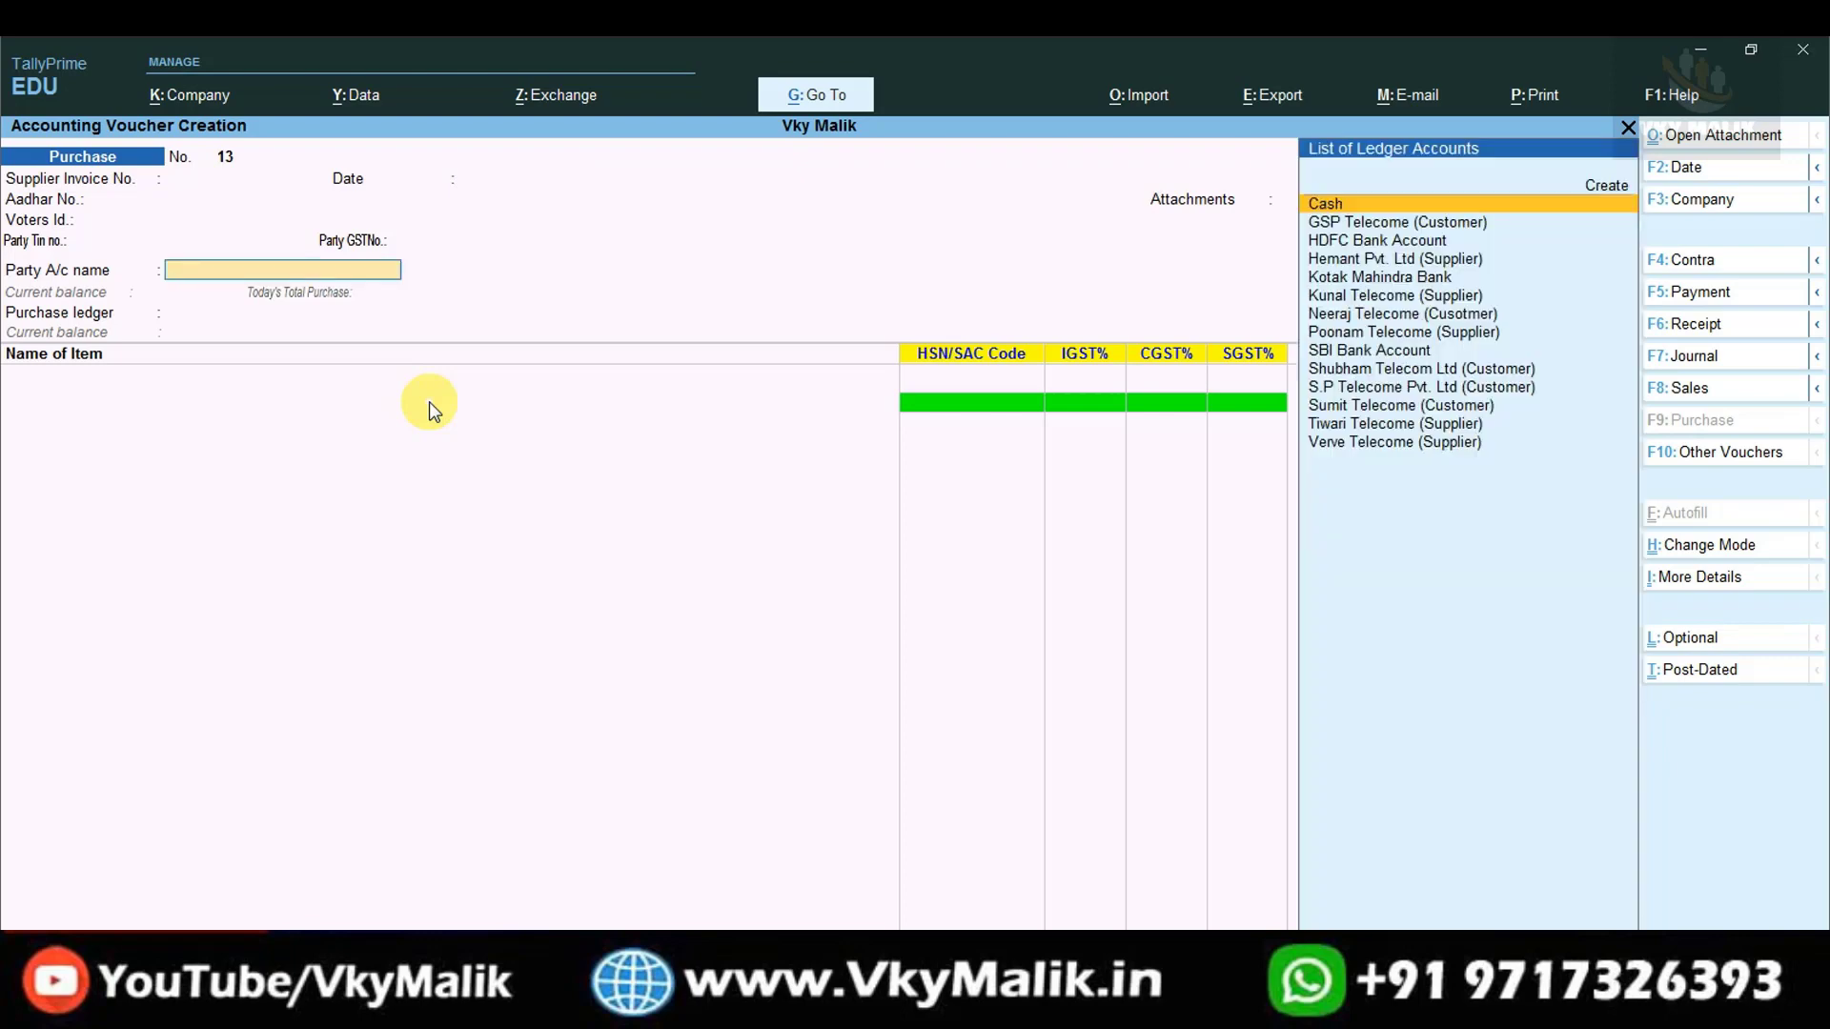
pyautogui.write('hem')
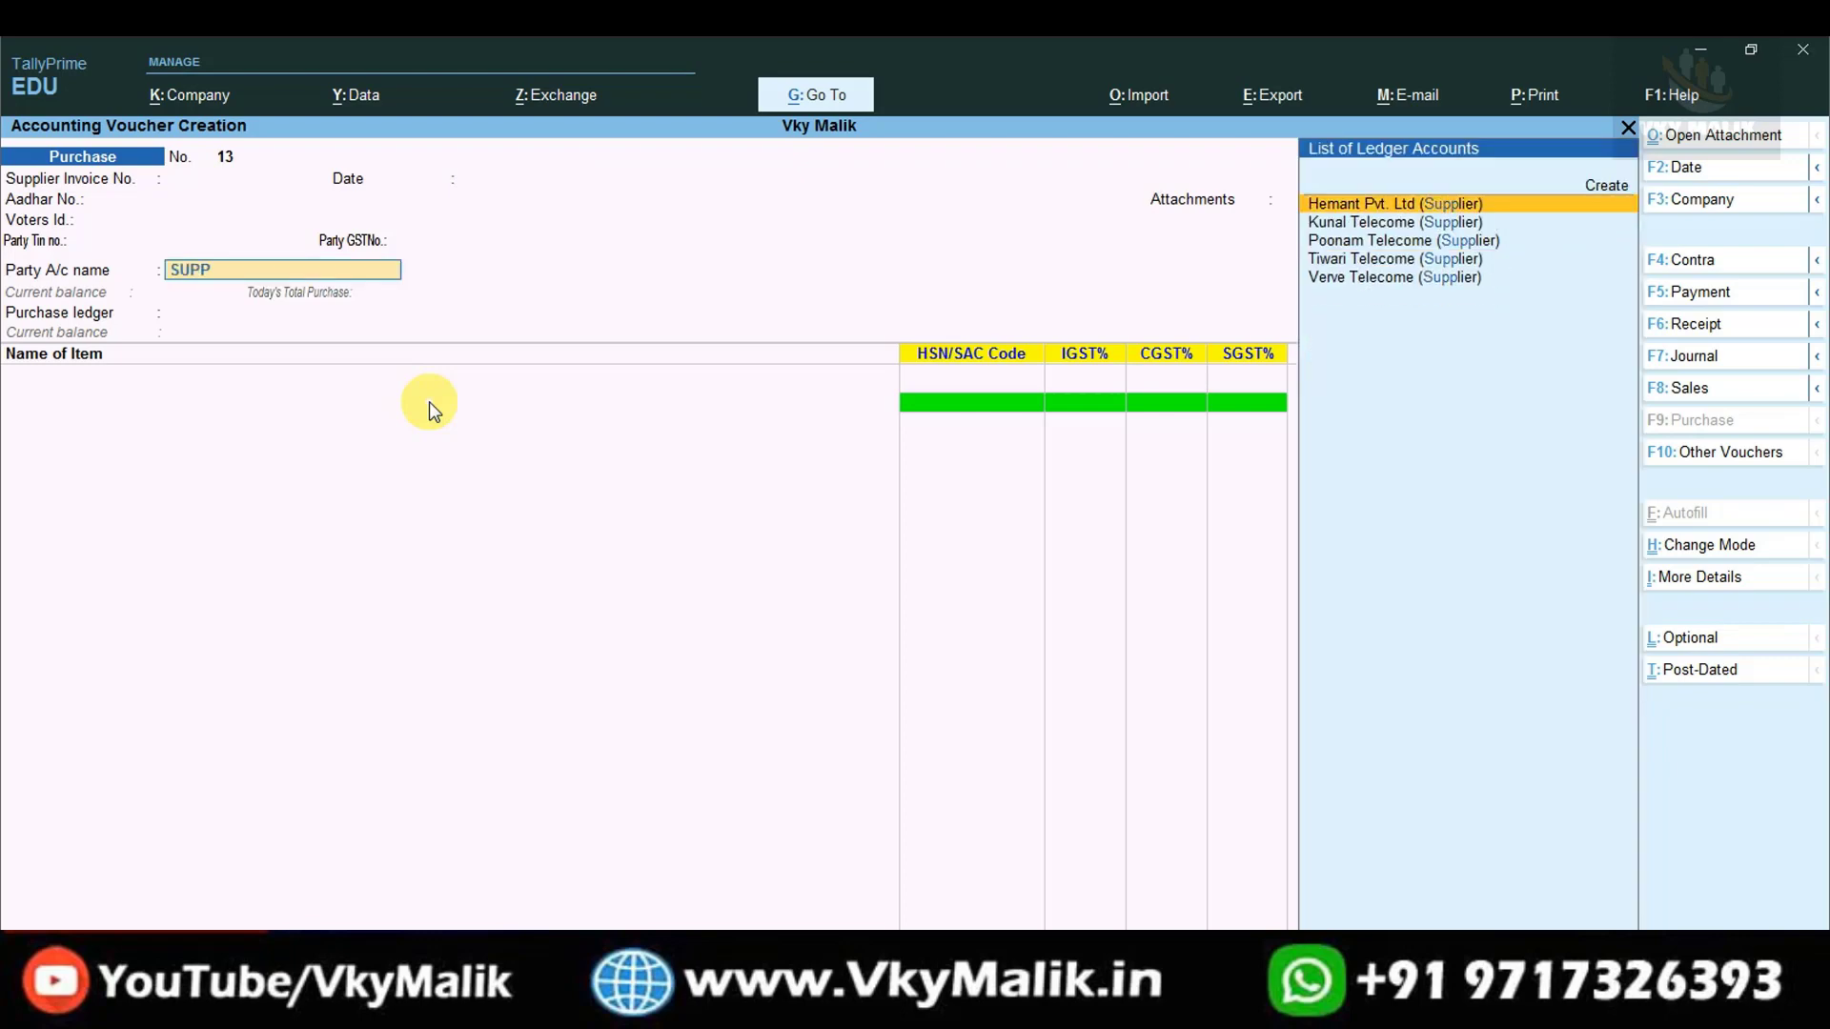
pyautogui.press('Return')
pyautogui.press('Return')
pyautogui.press('Return')
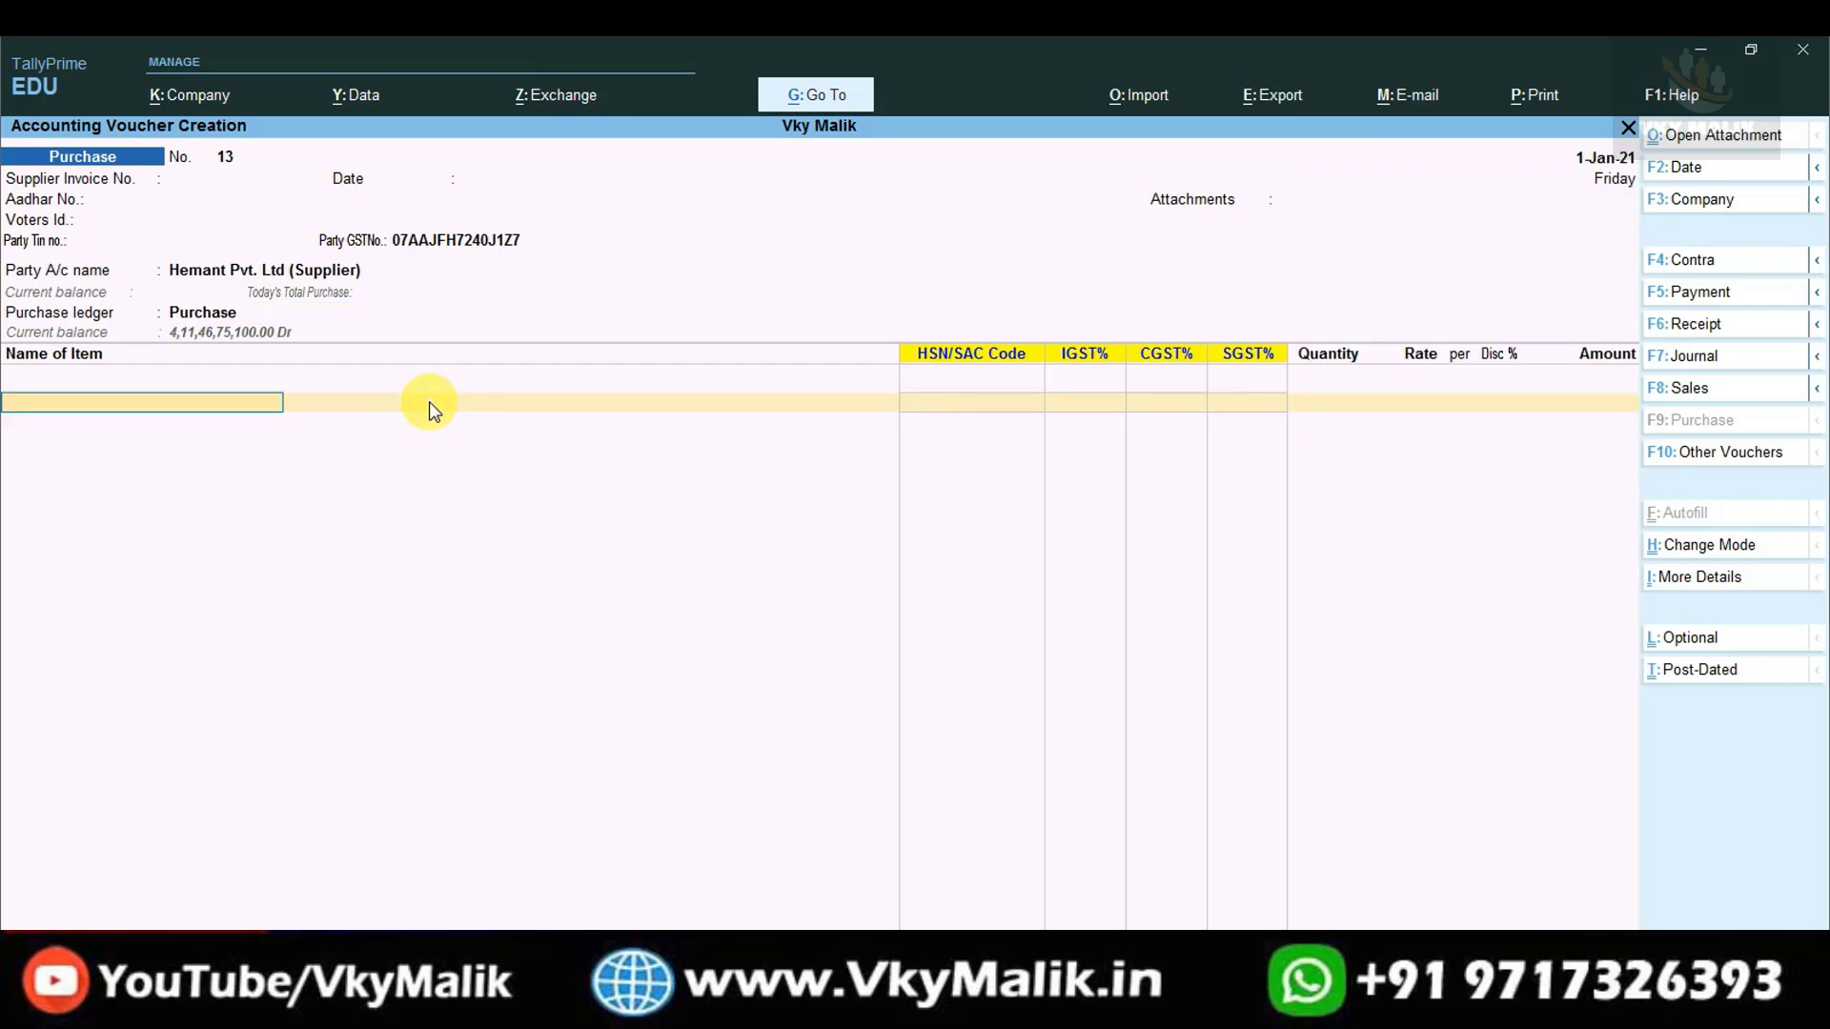
# - Add 10 Pcs of Redmi Note 8 Pro at a rate of 12,000 to the Purchase voucher and save it
pyautogui.press('Down')
pyautogui.press('Down')
pyautogui.press('Return')
pyautogui.press('Return')
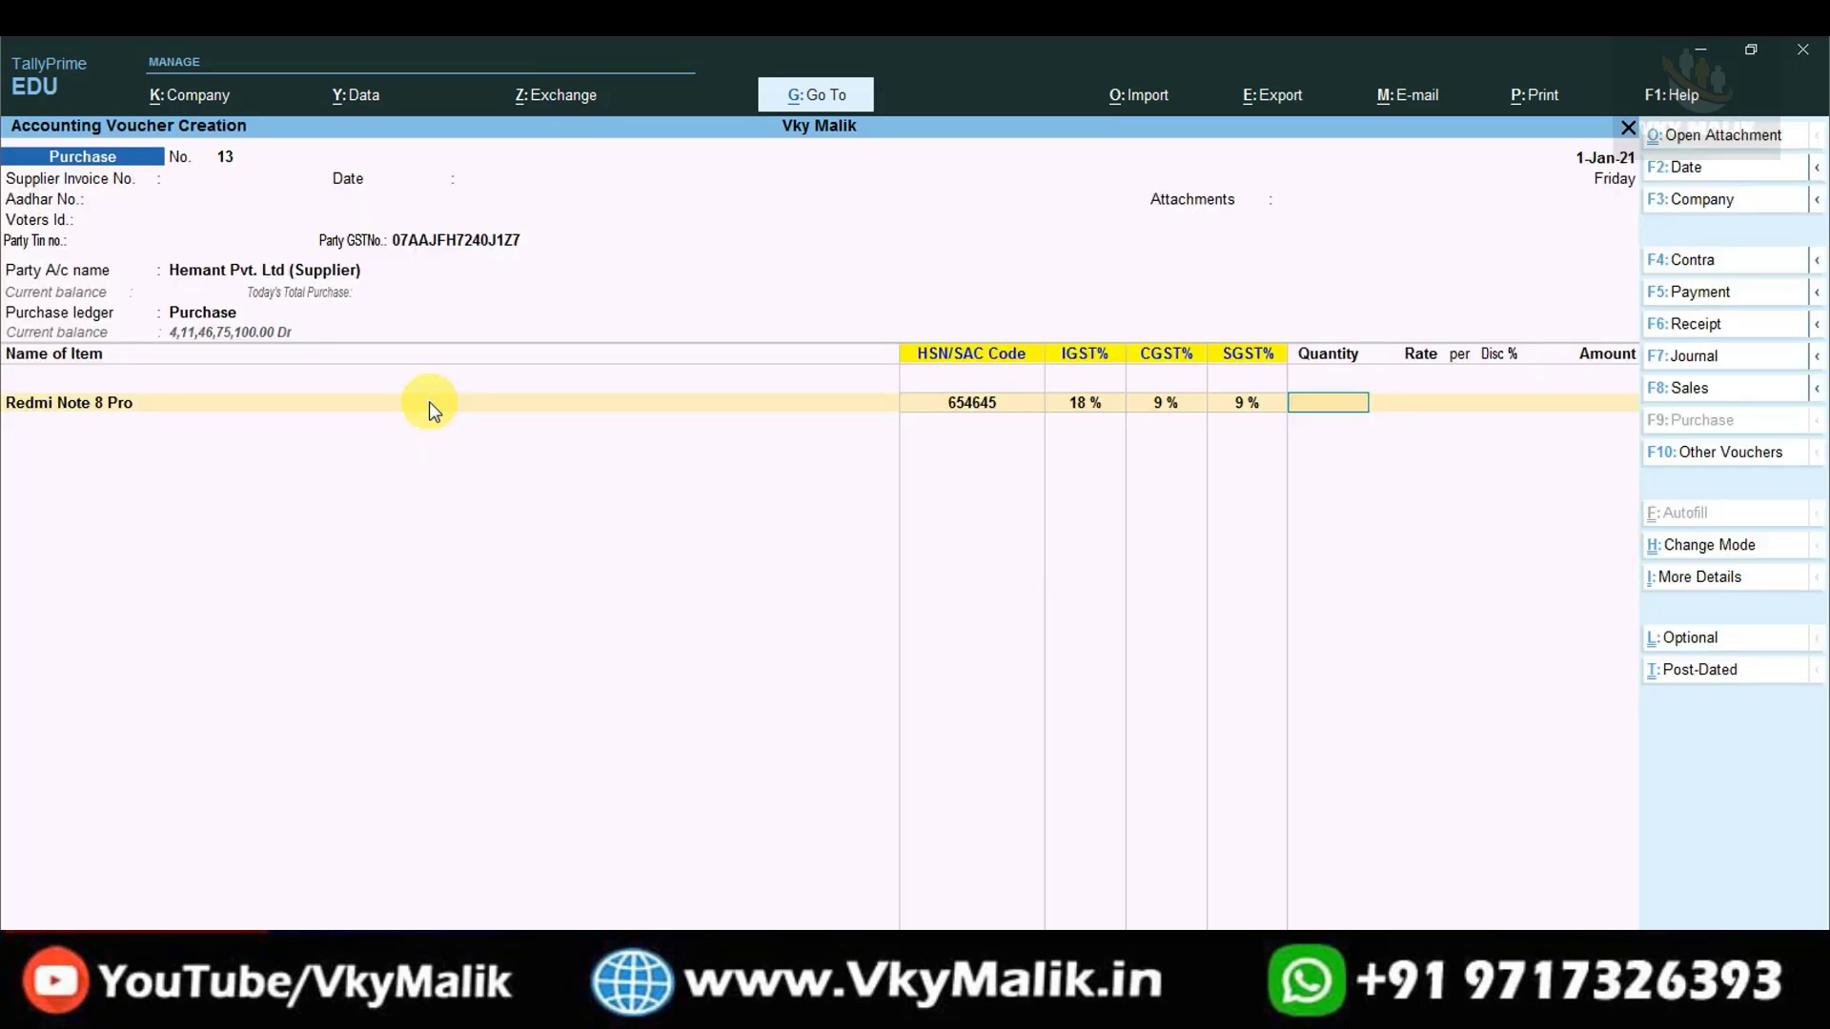
pyautogui.write('10')
pyautogui.press('Return')
pyautogui.press('Return')
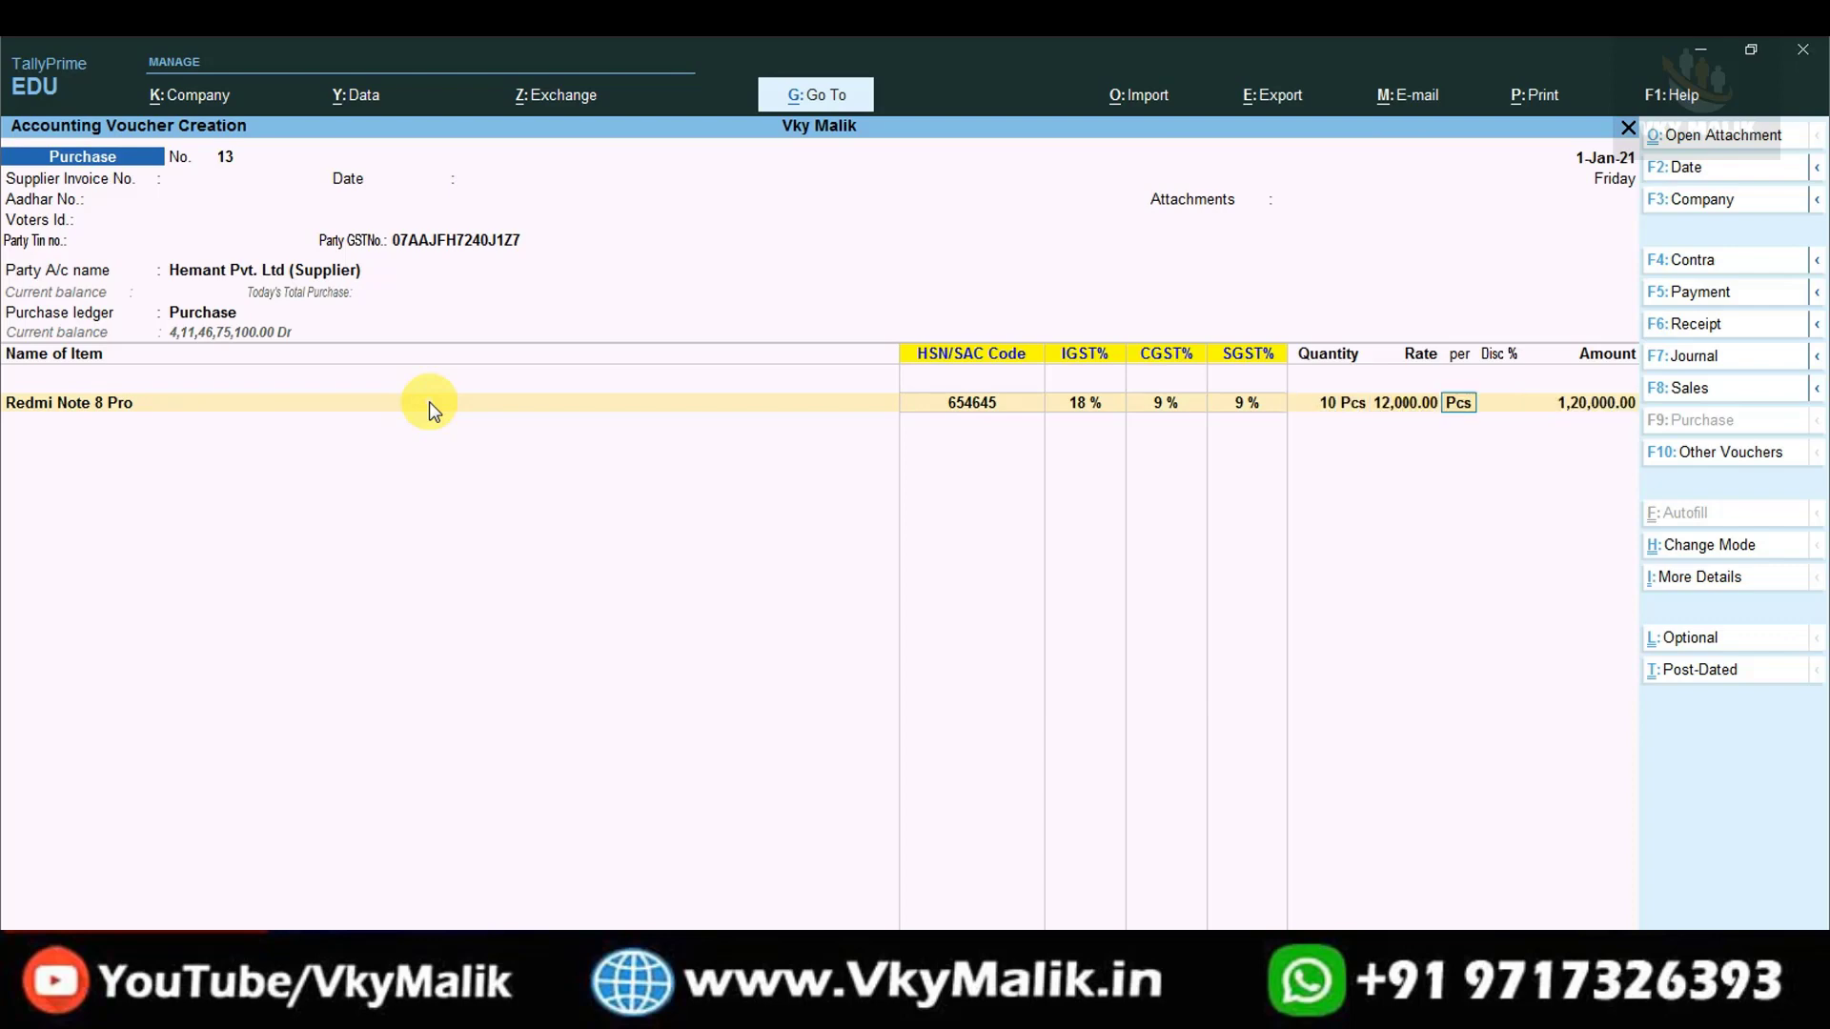
pyautogui.press('Return')
pyautogui.press('Return')
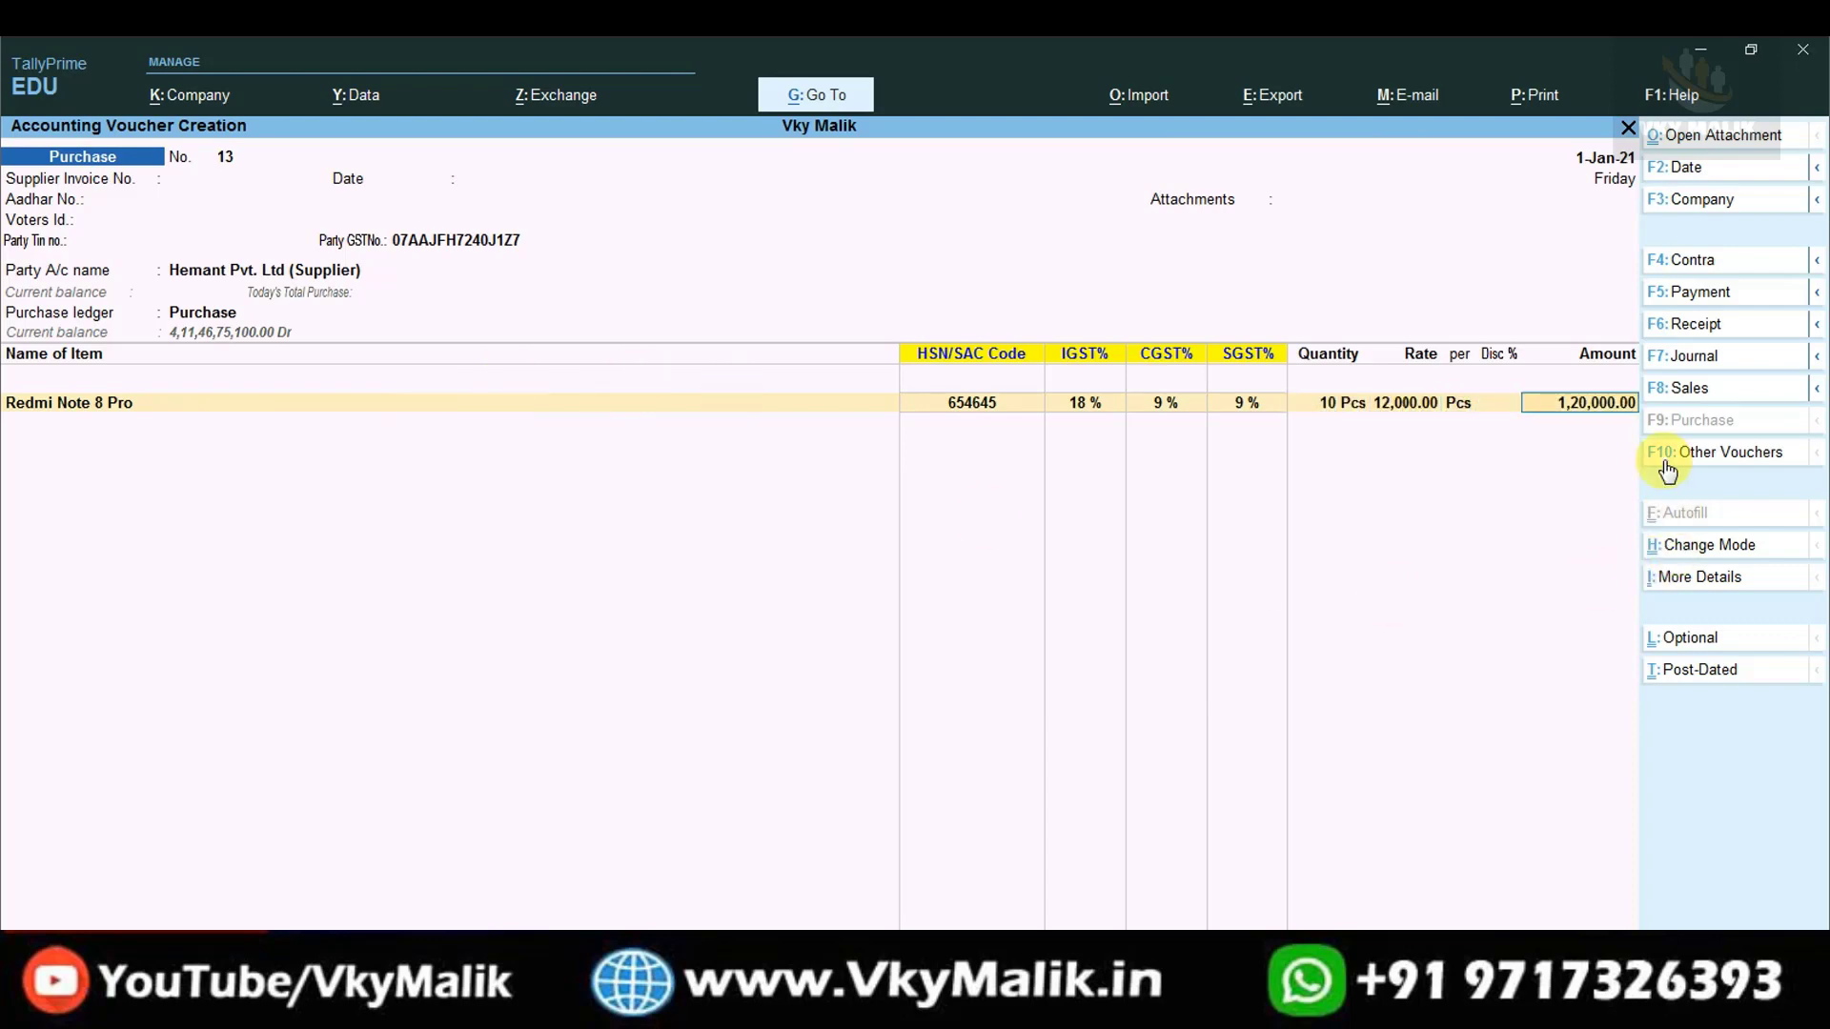
pyautogui.press('ctrl')
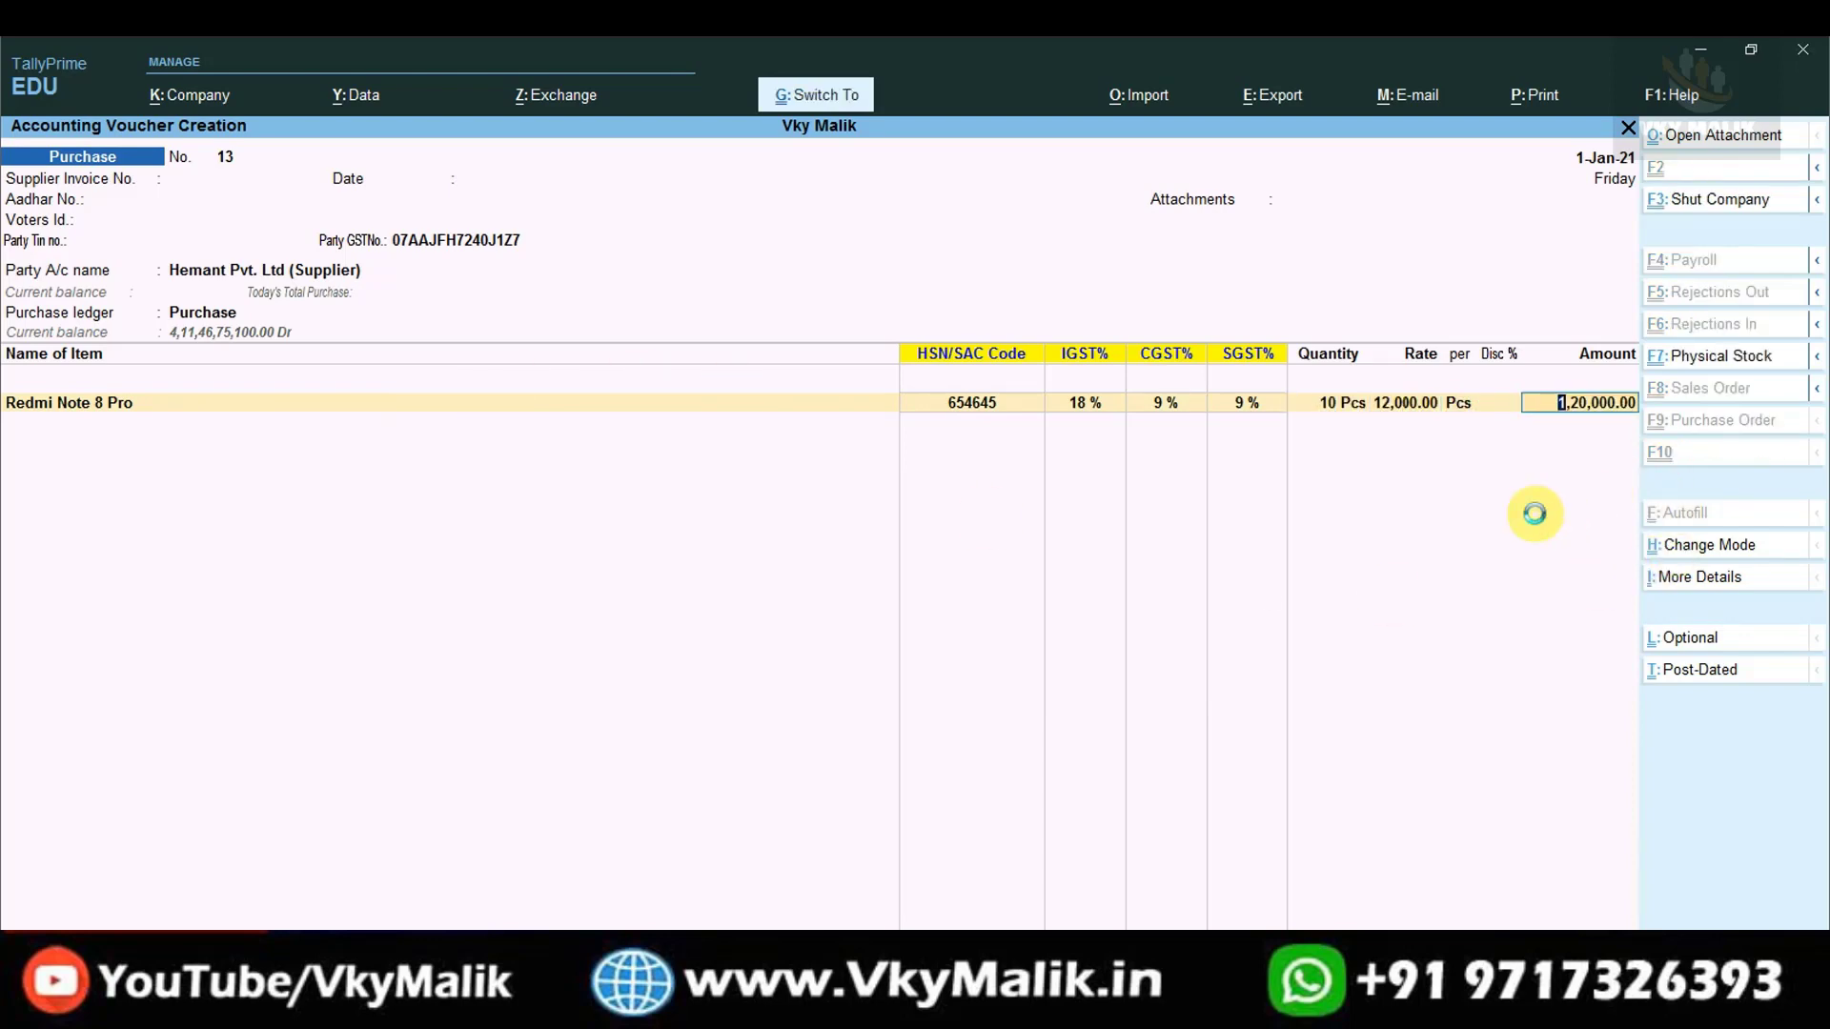
pyautogui.hotkey('ctrl', 'a')
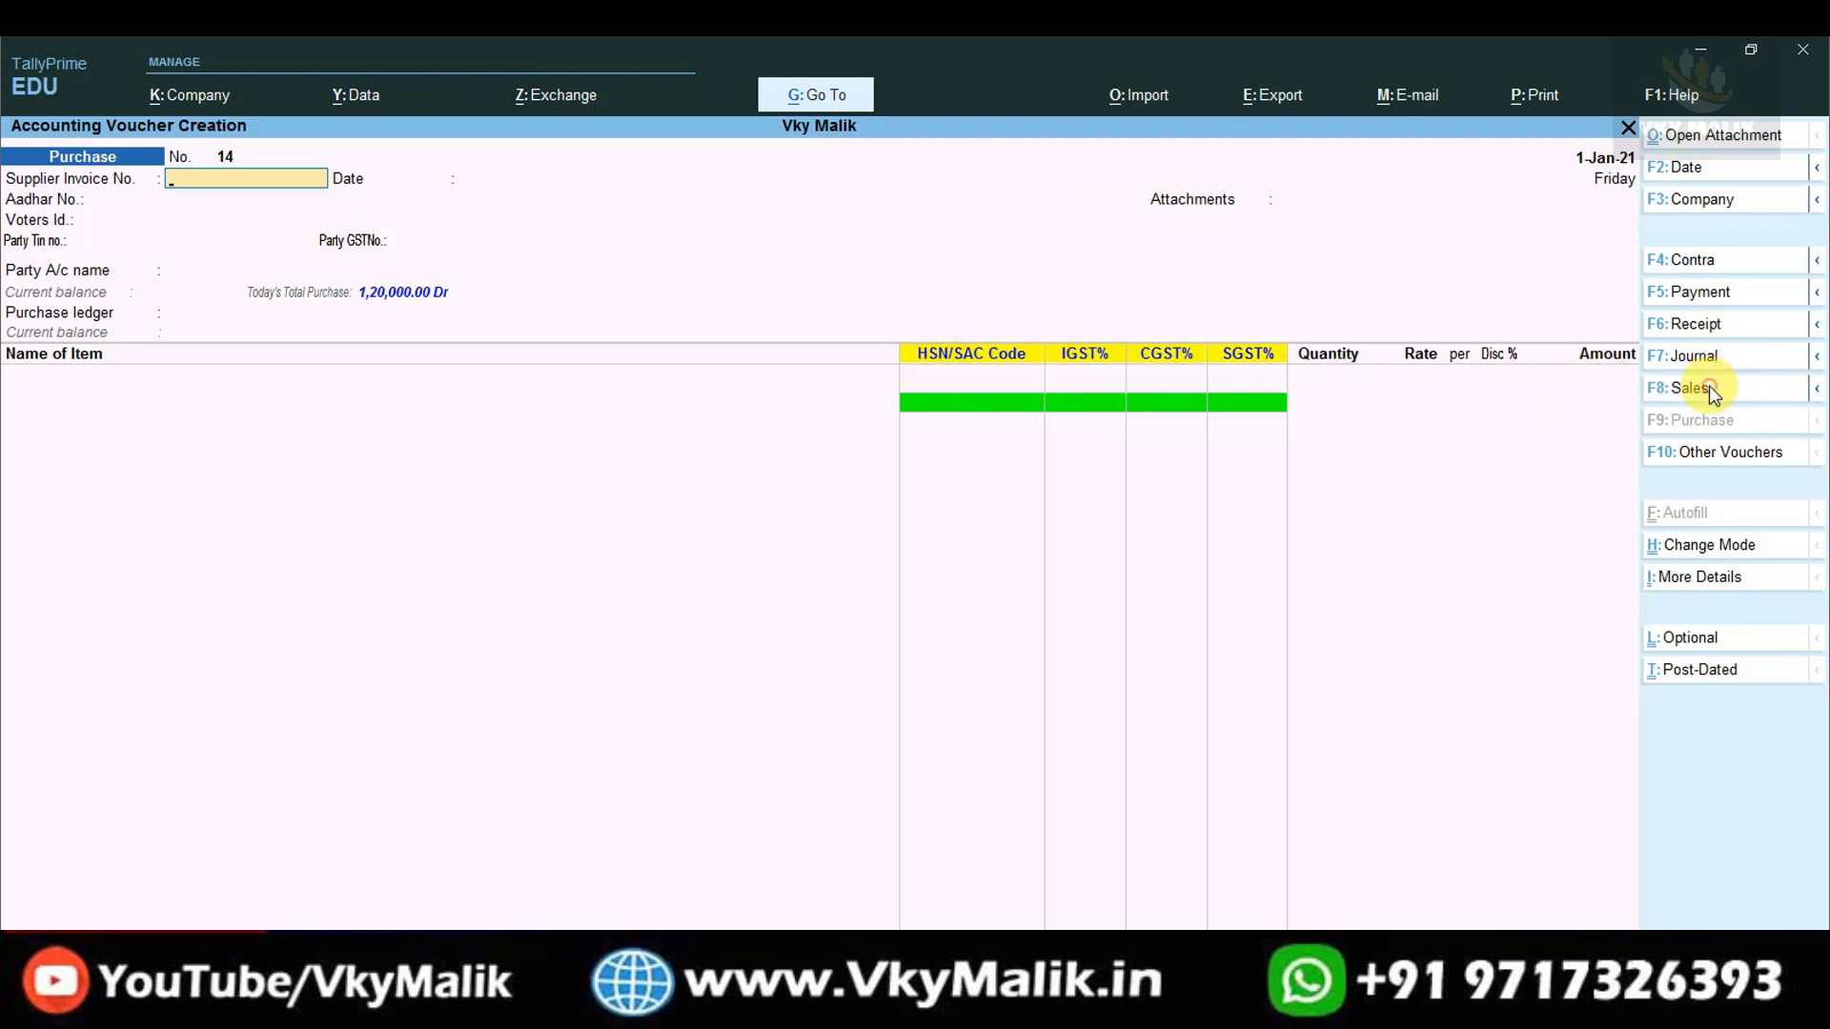
# - Switch to a Sales voucher to check the total sale for 1-Jan-2021, and leave the voucher
pyautogui.click(1778, 386)
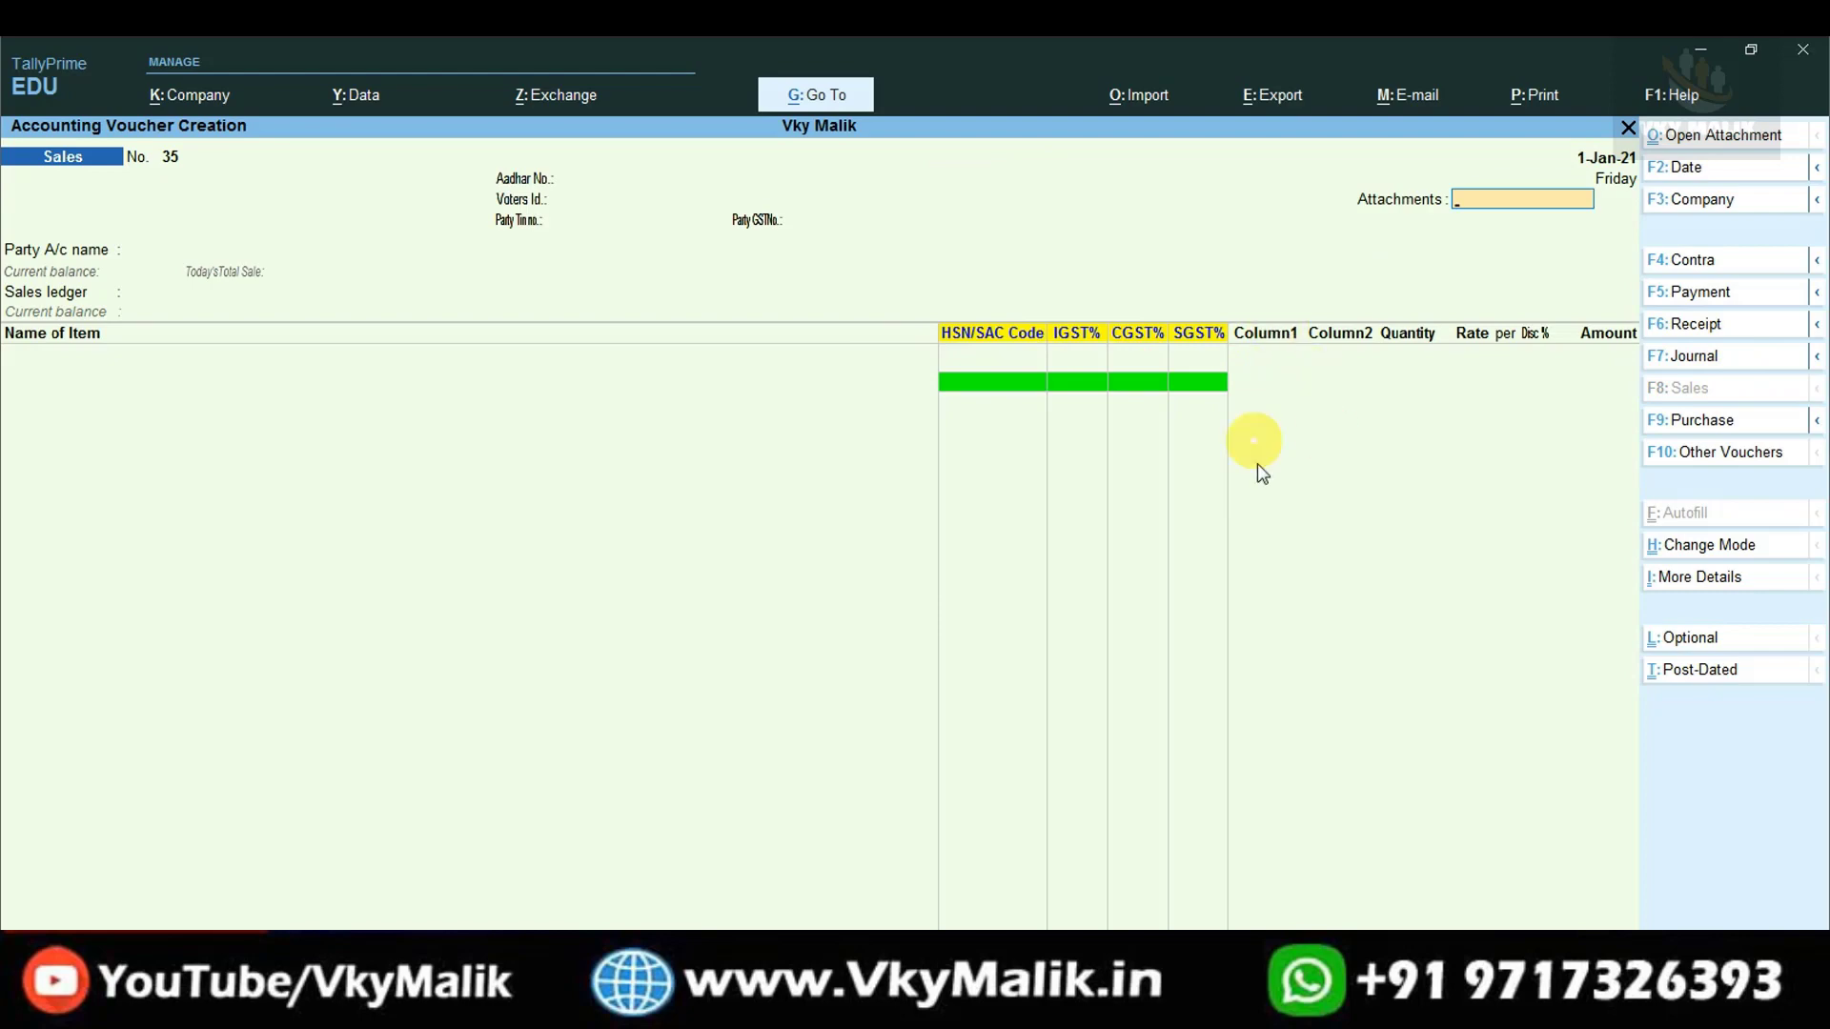
pyautogui.press('Escape')
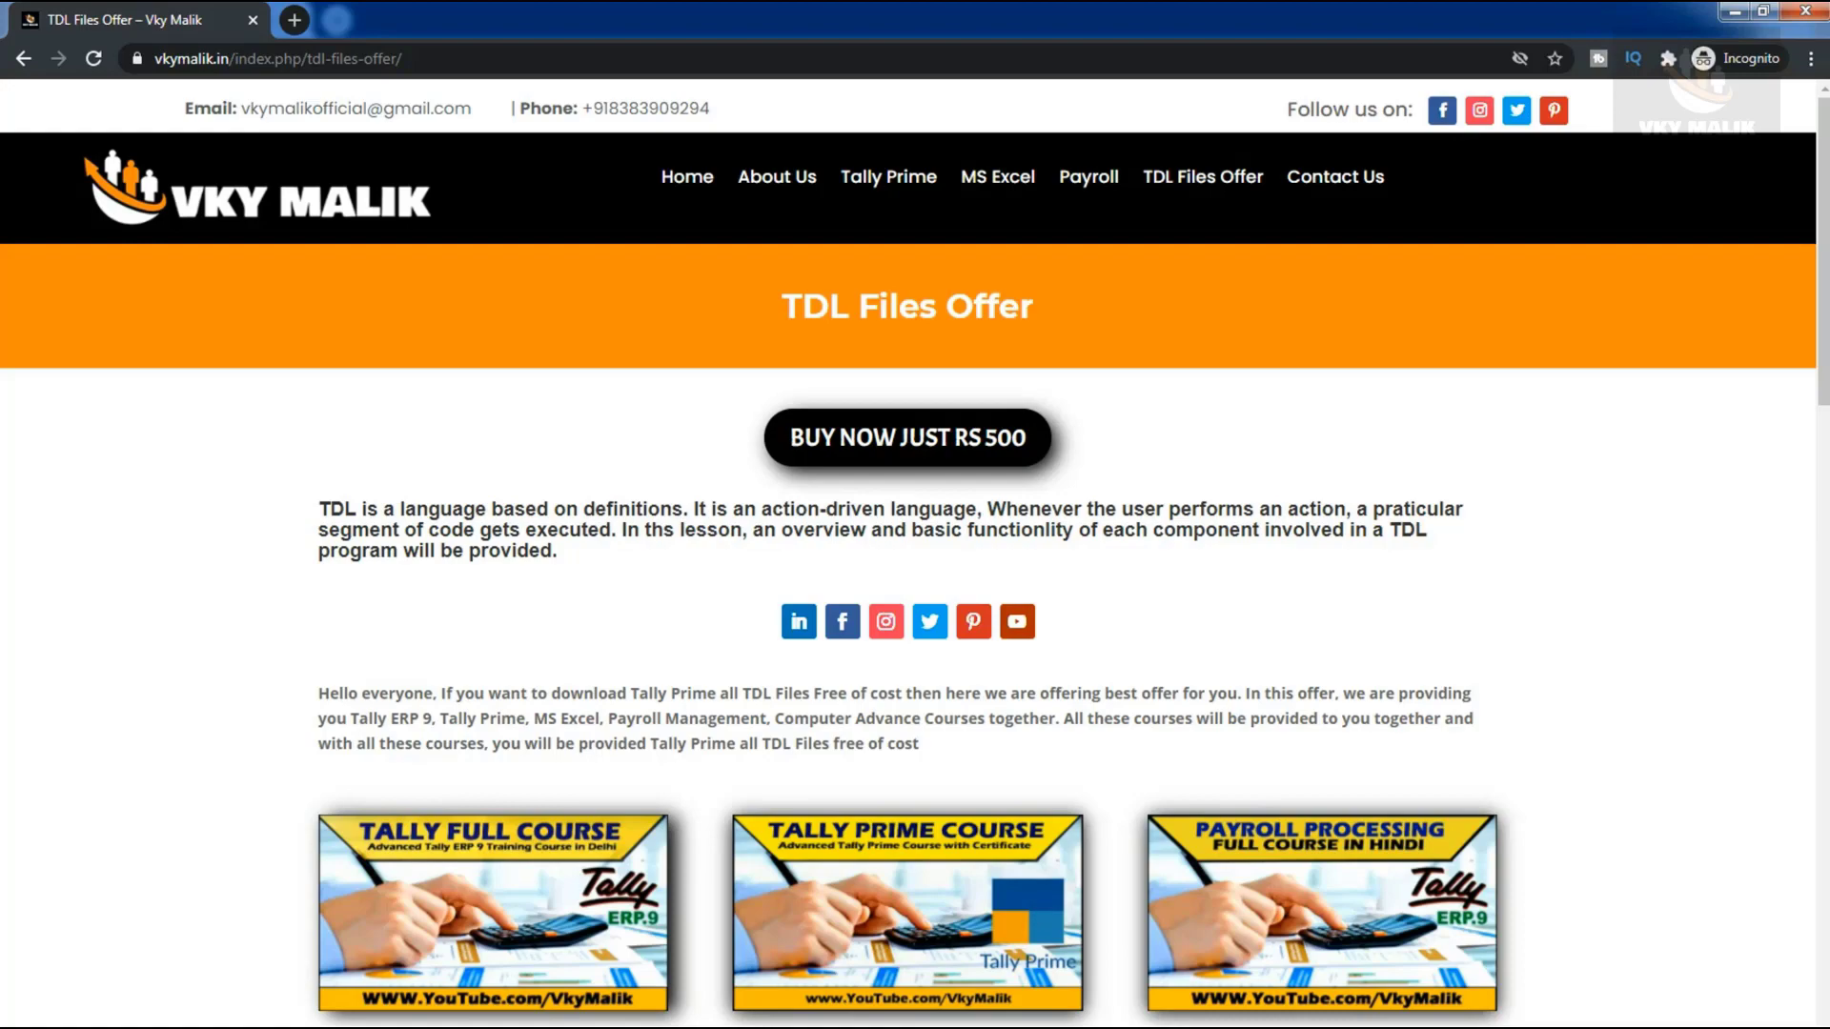
# - Review the TDL Files Offer page on vkymalik.in in the browser, covering the courses and the list of all TallyPrime TDL files
pyautogui.scroll(-6, 915, 553)
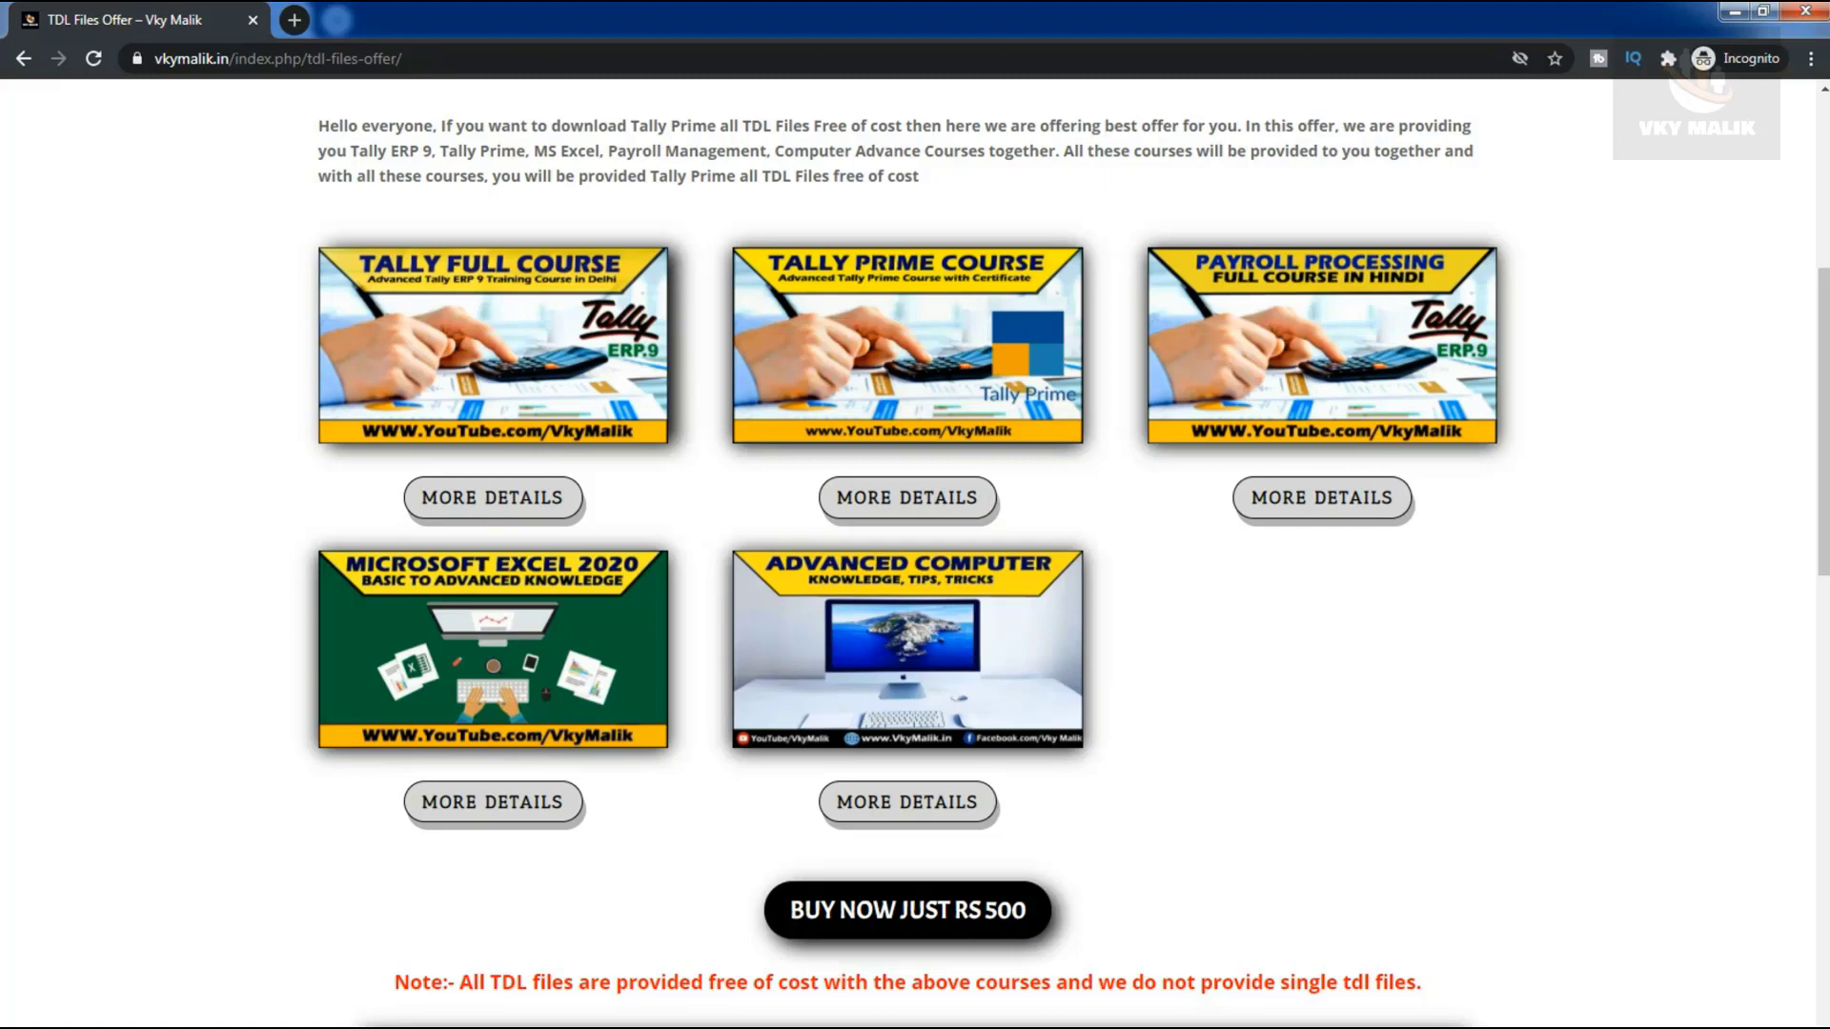
pyautogui.scroll(-7, 915, 553)
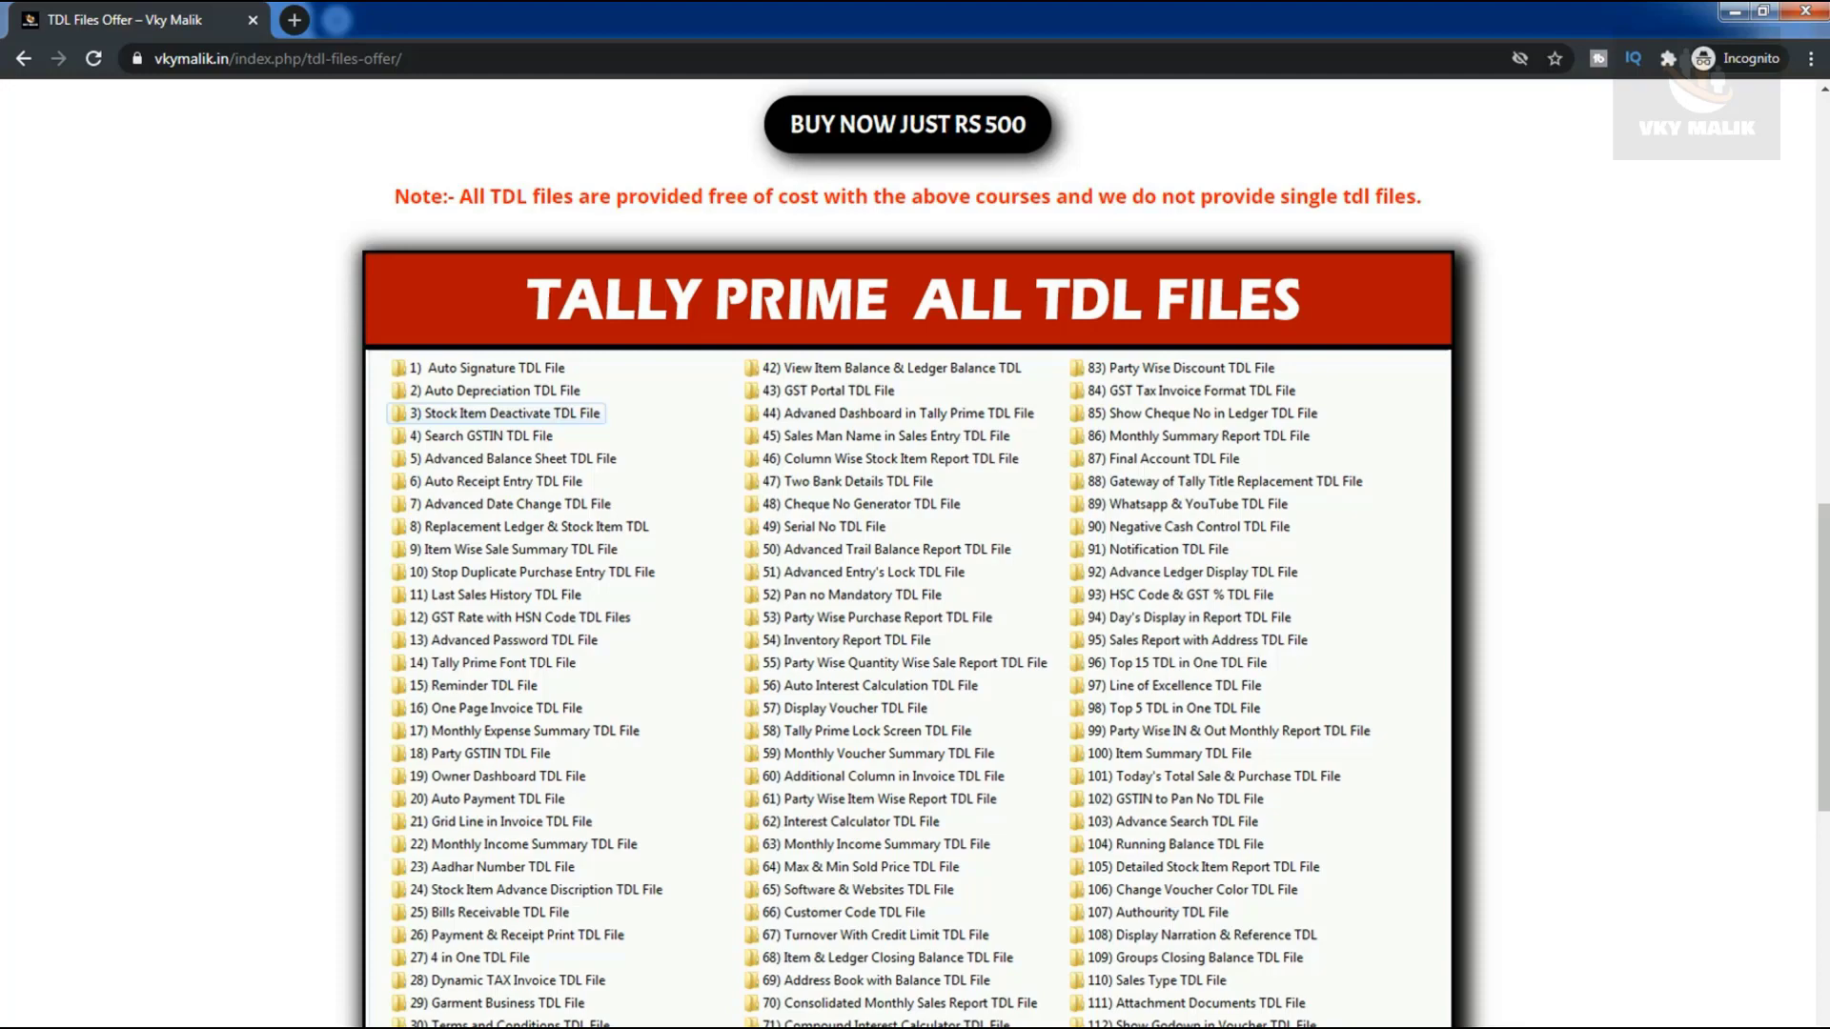
pyautogui.scroll(-10, 915, 553)
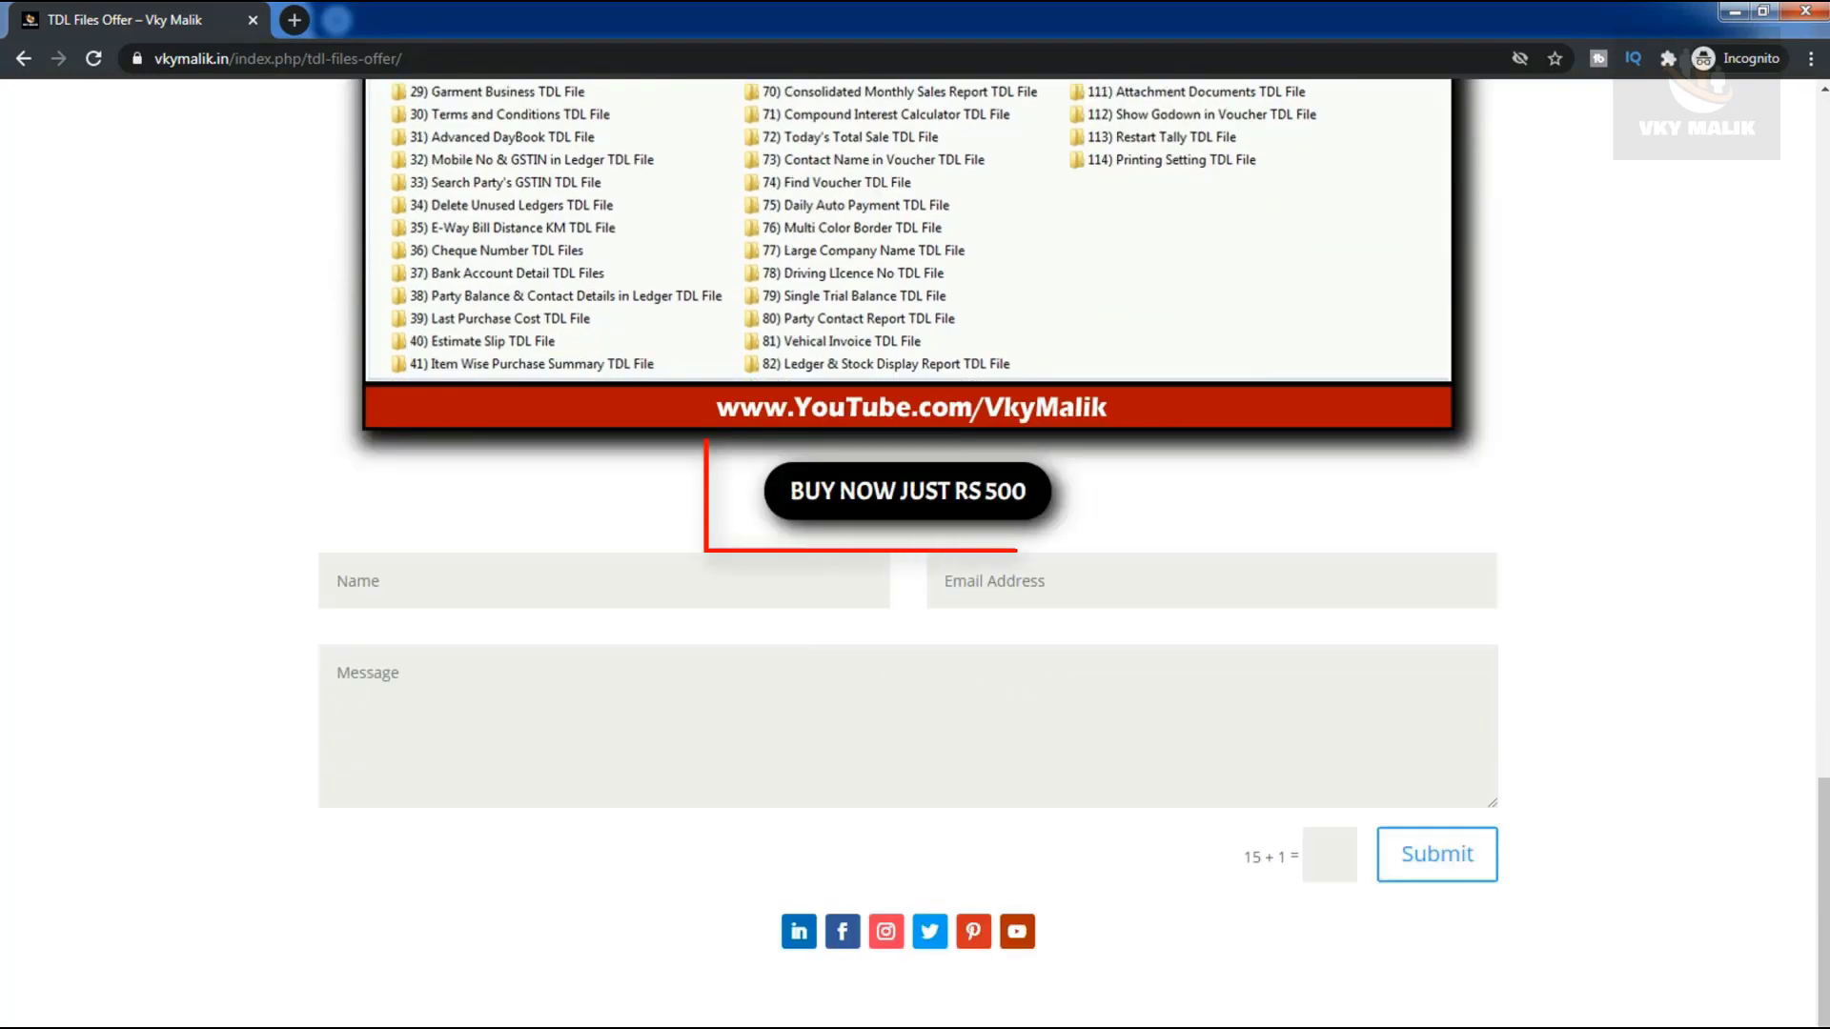